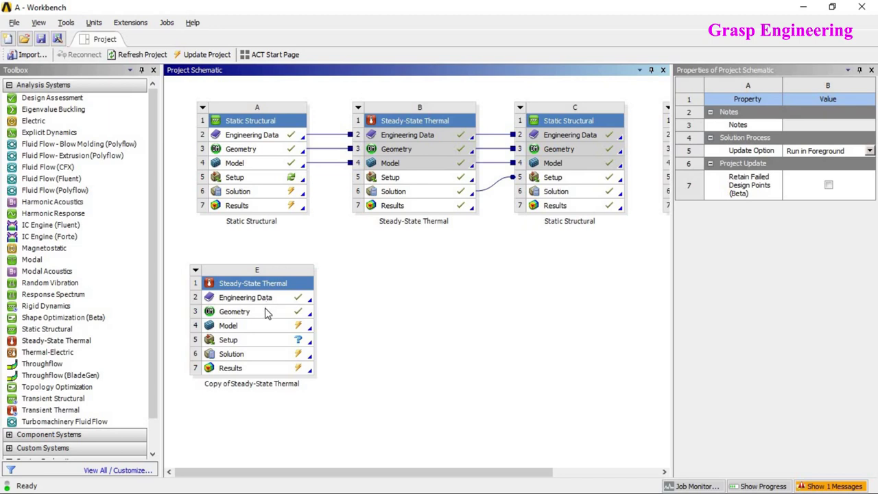
Open the geometry of the Copy of Steady-State Thermal system in DesignModeler
click(248, 316)
right_click(249, 323)
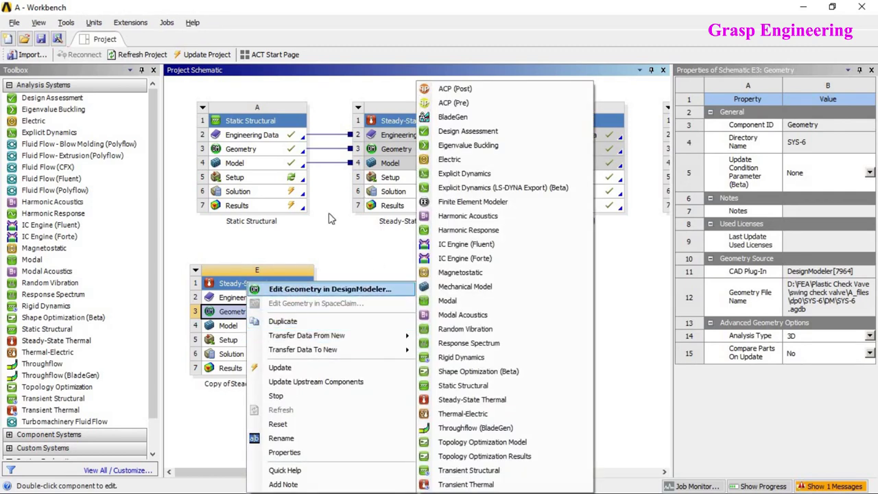
click(315, 252)
double_click(242, 315)
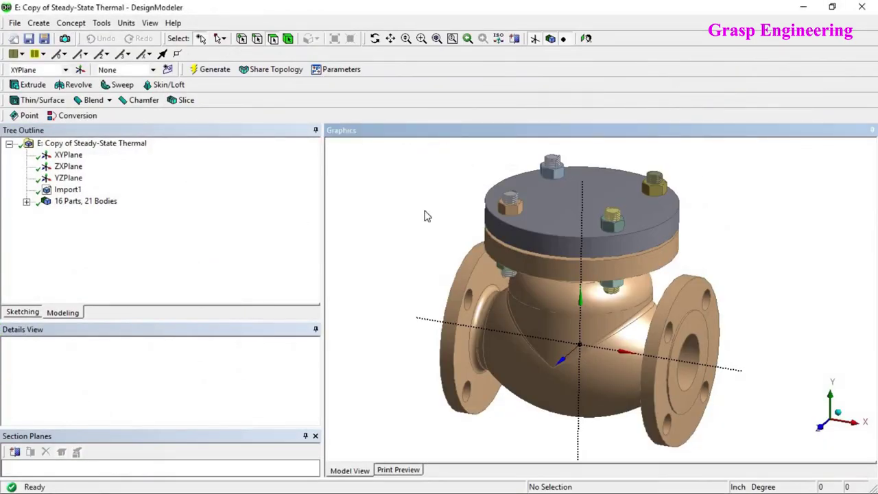
Create a section plane through the valve's vertical centre line, seen from the flange end along the X axis
middle_drag(564, 261, 622, 300)
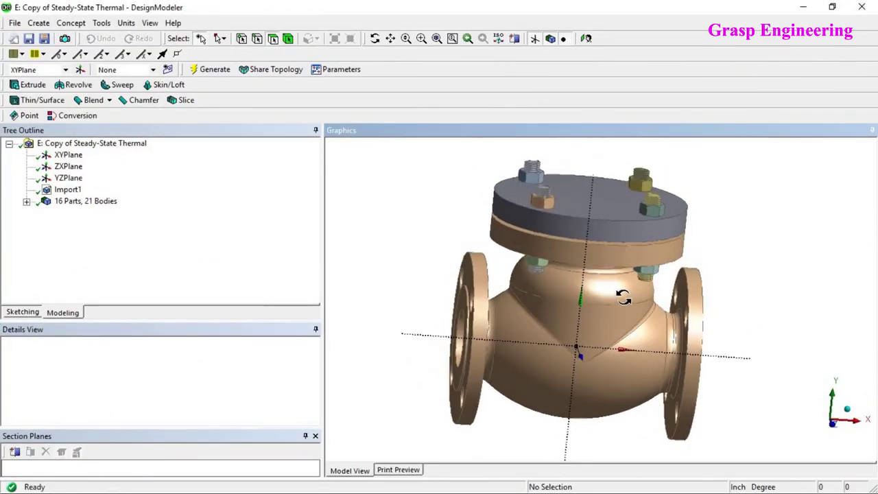
middle_drag(464, 338, 587, 274)
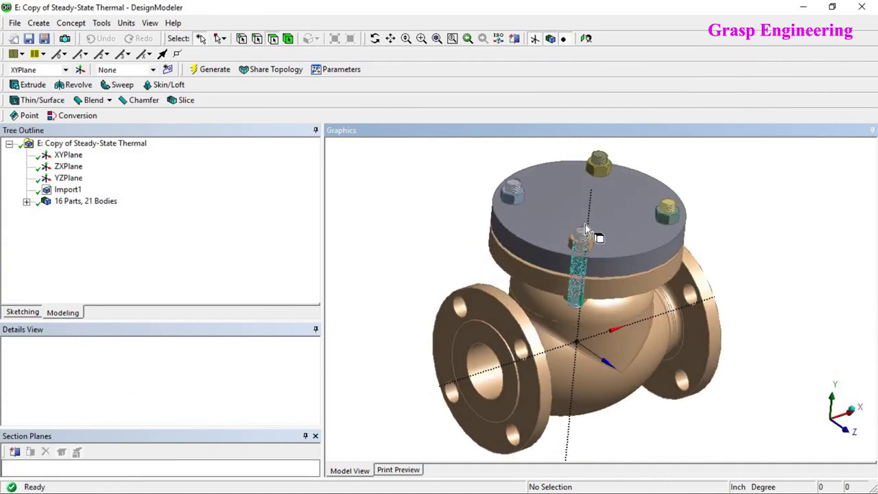
click(598, 208)
click(817, 452)
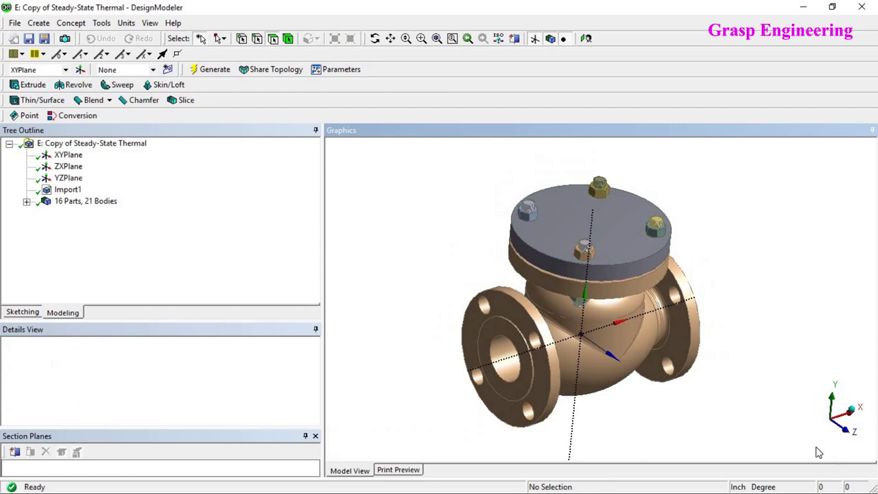
click(817, 428)
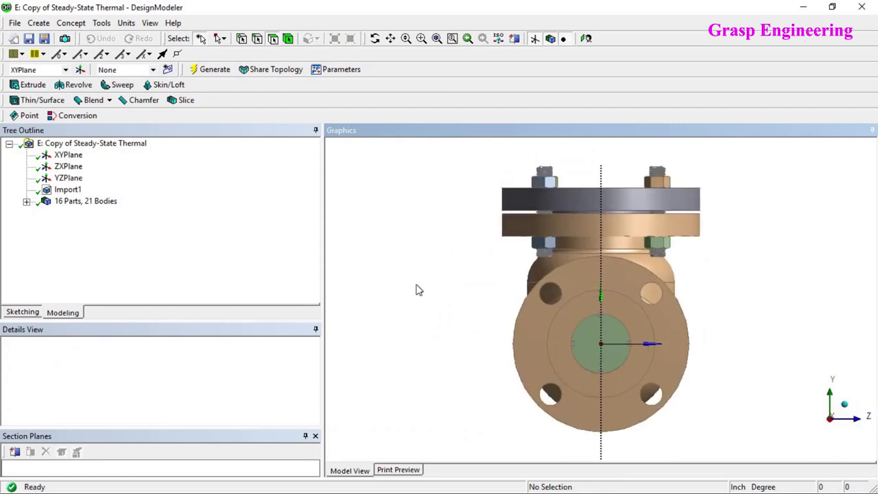
click(516, 40)
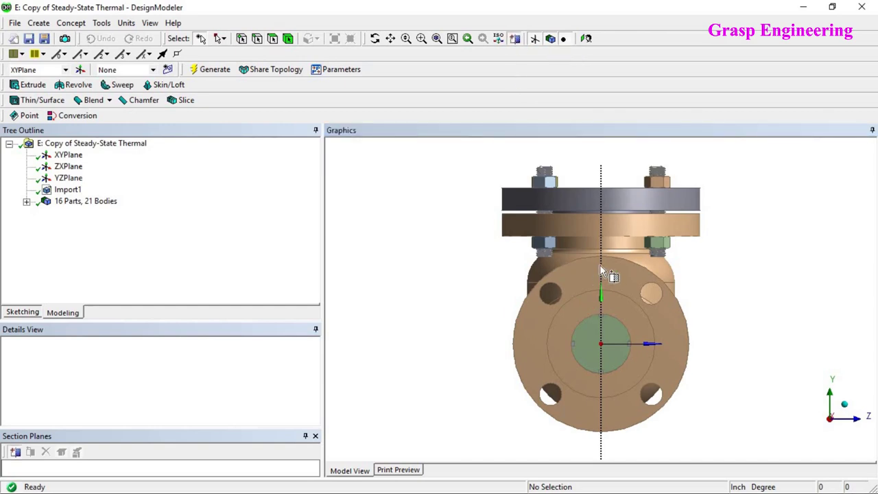
drag(601, 266, 600, 336)
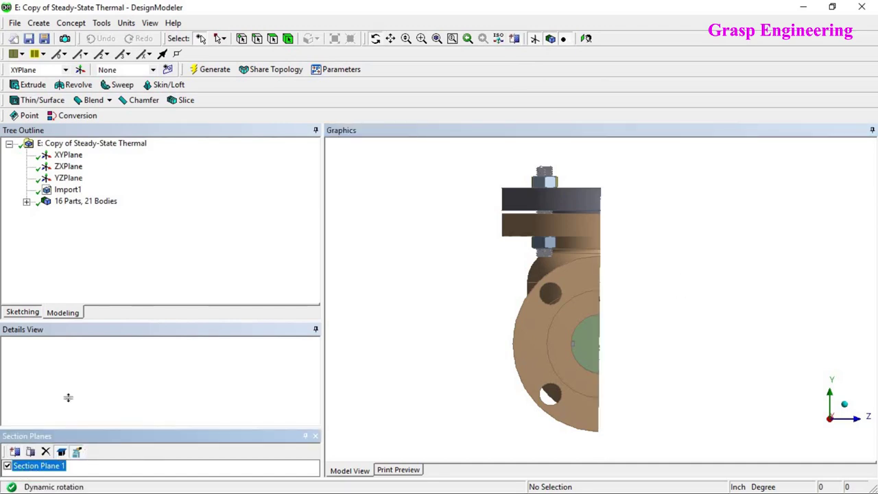
Examine the interior of the sectioned valve, selecting the valve body, bonnet and gasket to identify each one
drag(641, 308, 531, 346)
scroll(531, 347, up, 3)
drag(603, 308, 435, 137)
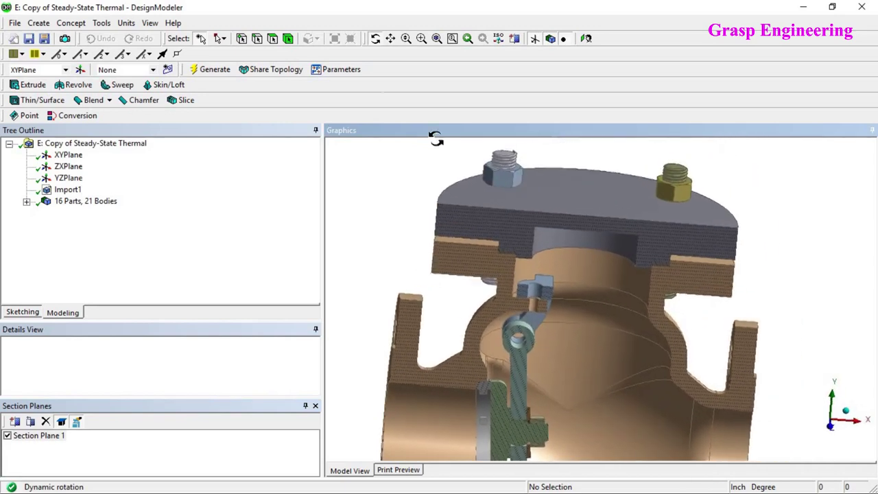
click(431, 386)
scroll(532, 374, down, 3)
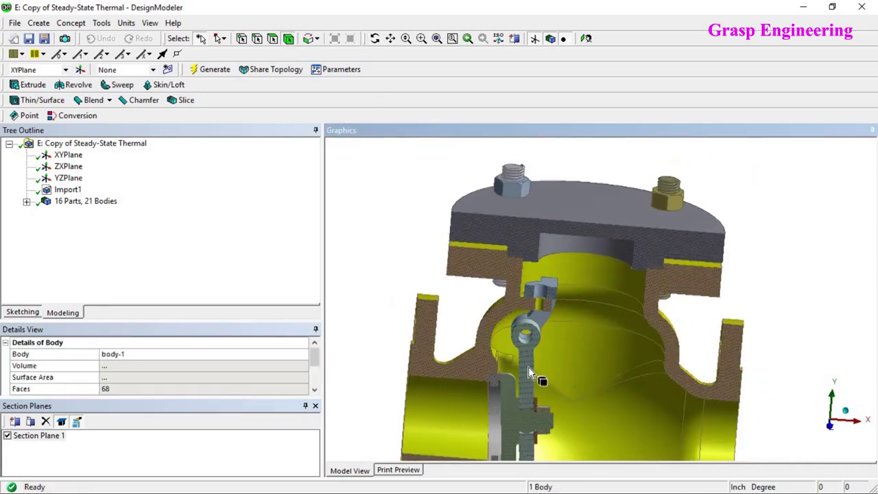
middle_drag(553, 353, 544, 314)
scroll(545, 313, up, 3)
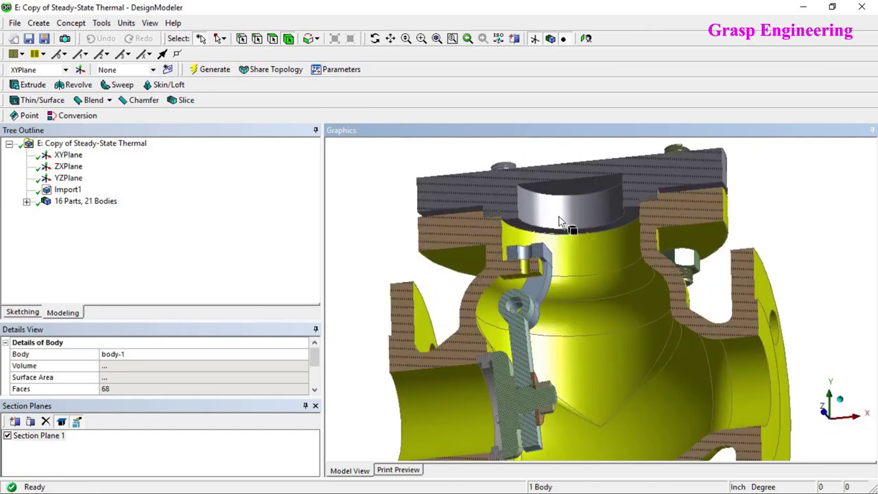
click(556, 223)
middle_drag(554, 237, 600, 296)
scroll(481, 207, up, 6)
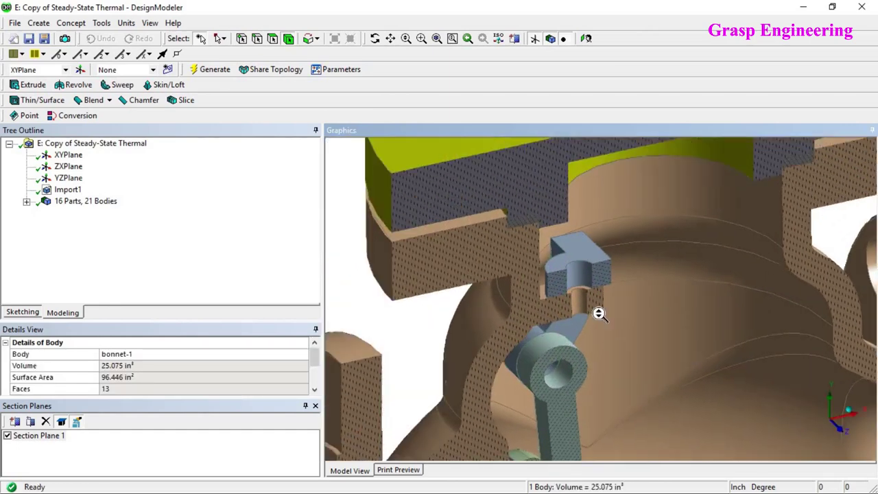
click(456, 172)
scroll(521, 243, down, 4)
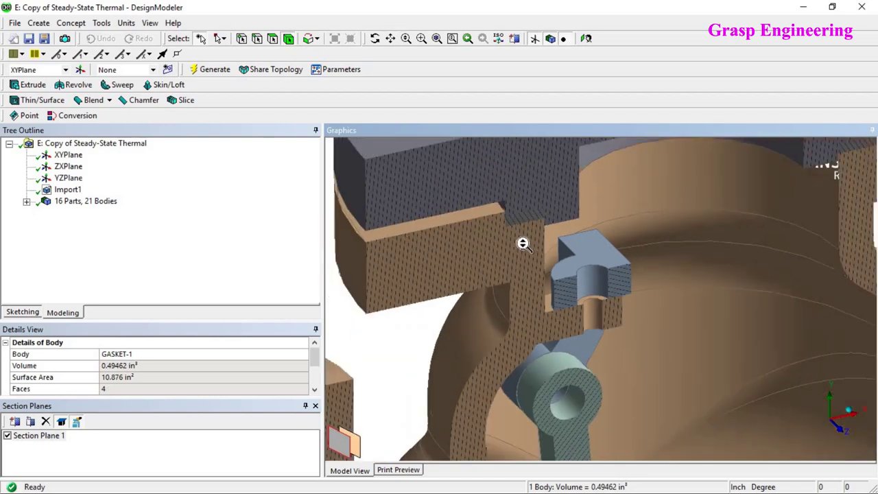
middle_drag(579, 312, 564, 330)
scroll(552, 324, up, 5)
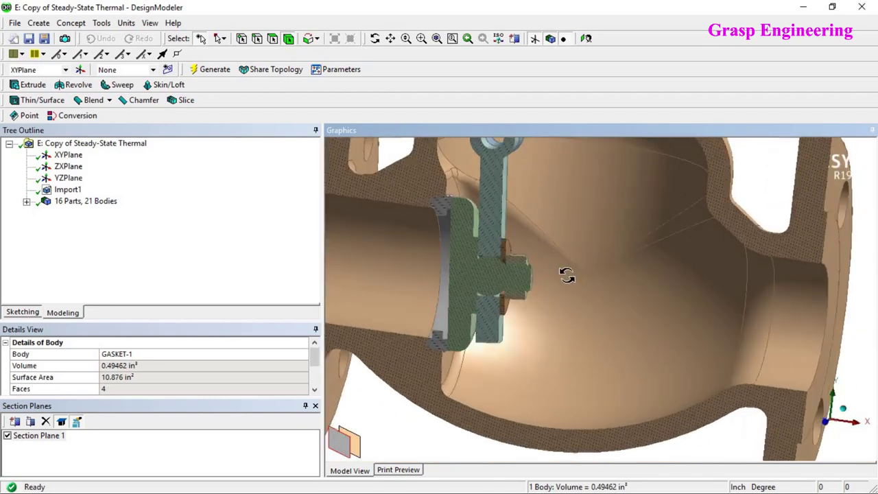
Examine the swing mechanism at the inlet port, selecting the hinge and bracket to identify them
click(417, 262)
middle_drag(418, 262, 460, 253)
scroll(433, 253, up, 2)
click(408, 189)
click(482, 204)
middle_drag(482, 204, 470, 235)
scroll(525, 186, down, 3)
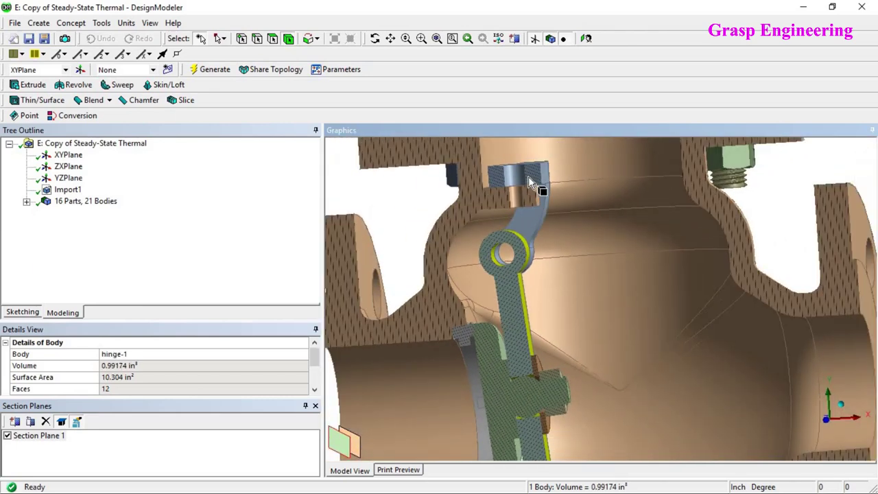
click(527, 180)
middle_drag(534, 182, 522, 195)
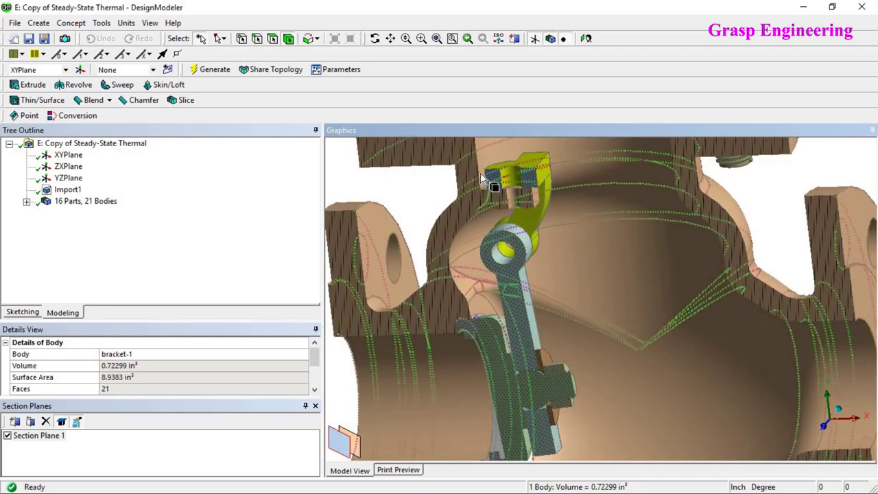
scroll(486, 203, down, 3)
ctrl+middle_drag(547, 332, 550, 274)
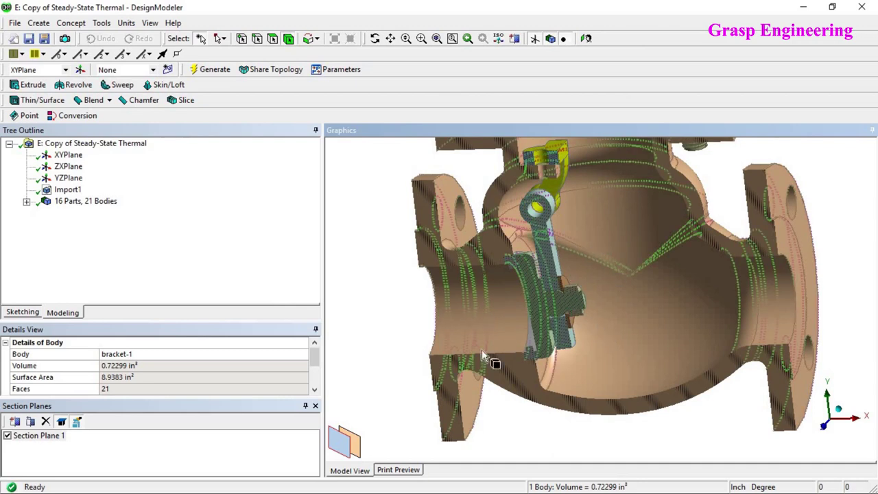
scroll(519, 330, down, 2)
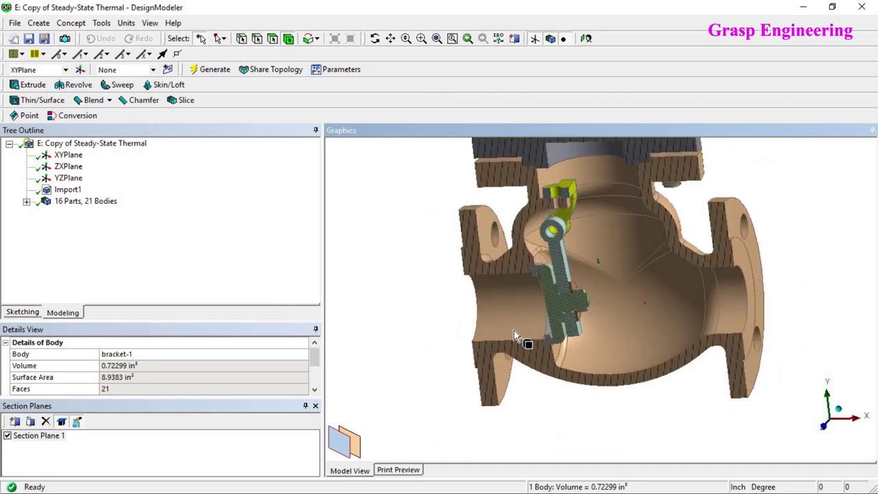
scroll(529, 341, down, 3)
Hide the valve body and the bonnet
click(616, 229)
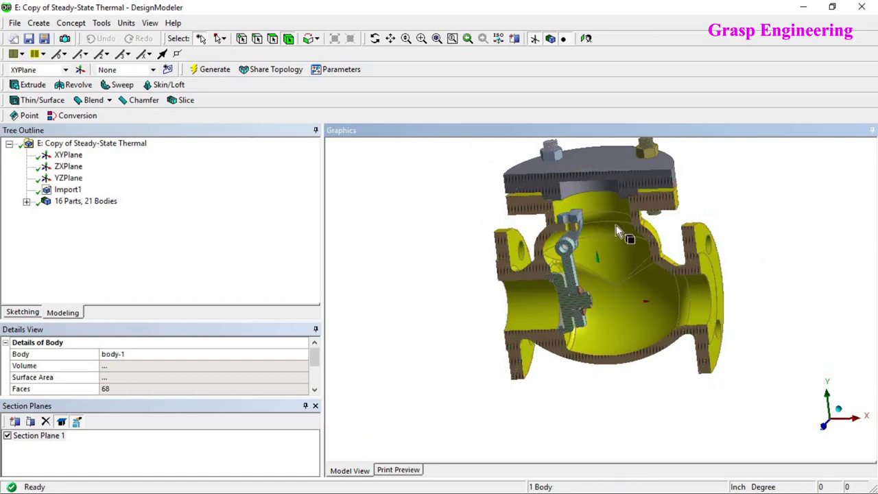
ctrl+click(595, 160)
right_click(595, 160)
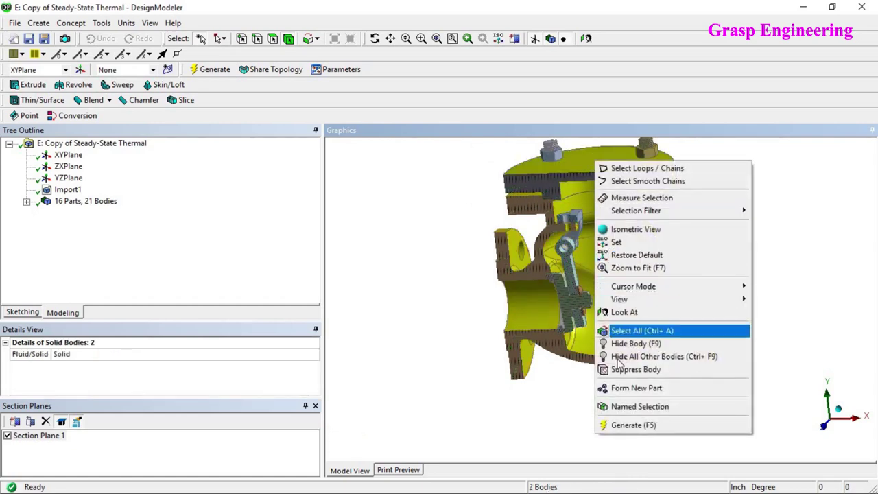
click(621, 343)
Hide the ring-shaped gasket between the studs above the bracket
scroll(542, 339, up, 5)
shift+middle_drag(541, 339, 553, 230)
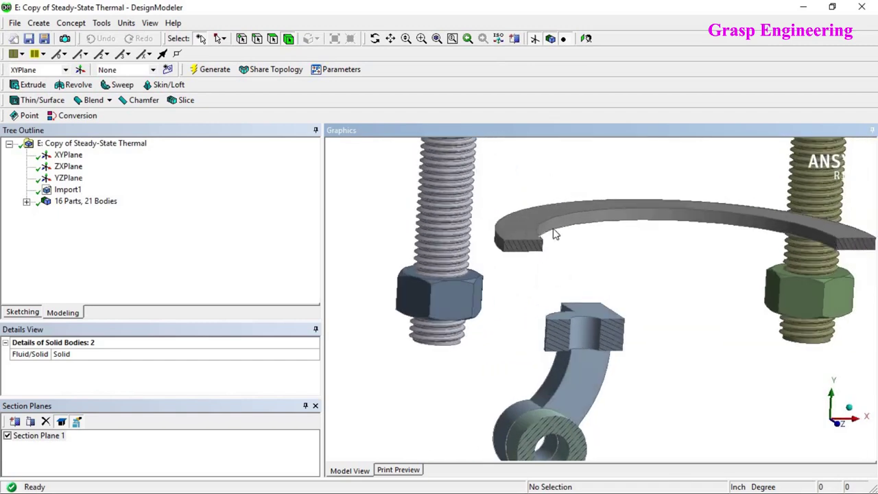
click(555, 234)
right_click(547, 199)
click(590, 409)
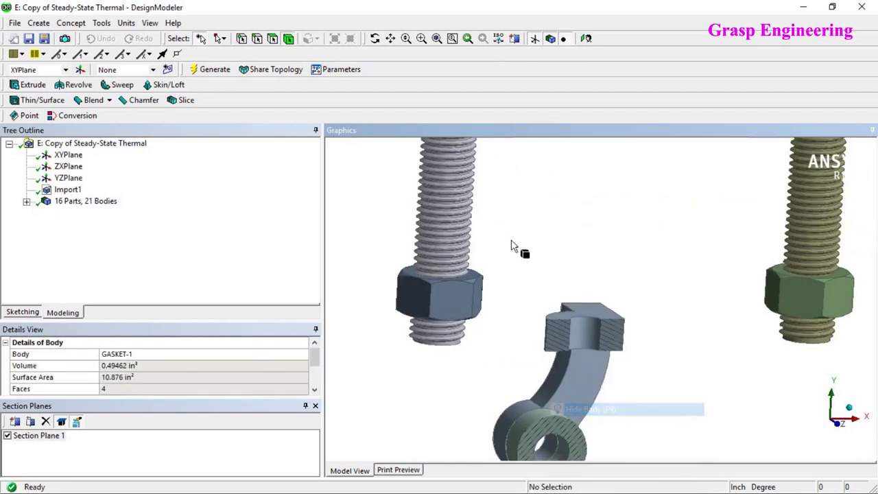
scroll(511, 247, down, 6)
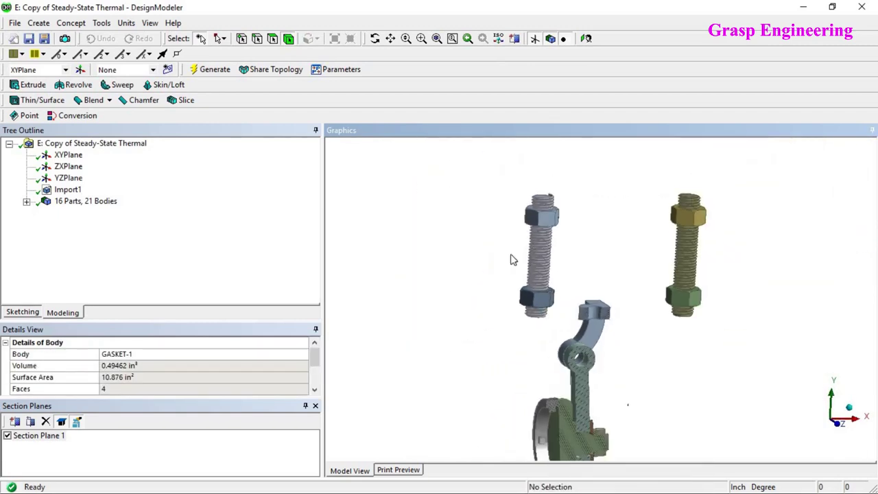
Turn off Section Plane 1 and form a new part from all bodies that are still visible
click(8, 436)
right_click(483, 233)
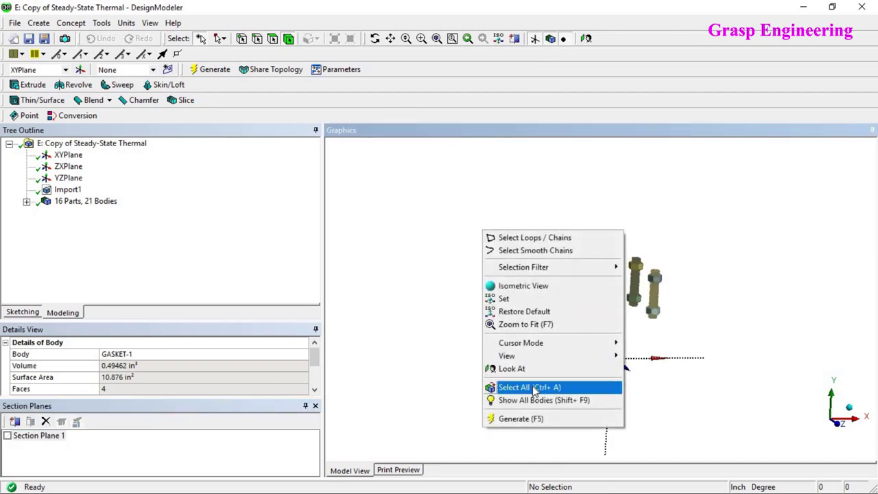
click(534, 388)
right_click(451, 224)
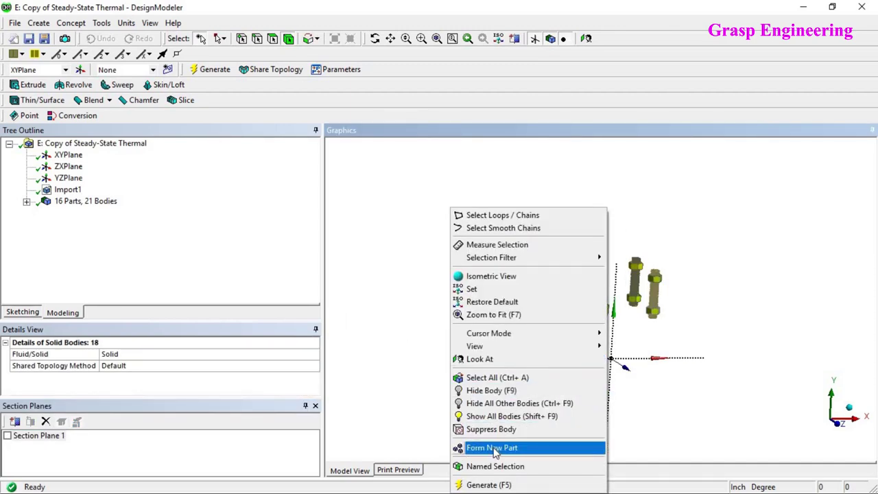
click(494, 450)
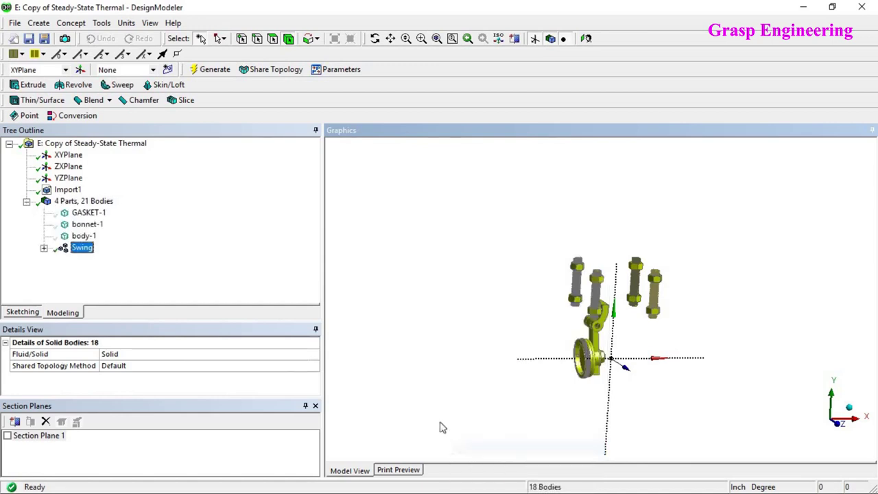
Suppress the new Swing part and show all the hidden bodies again
right_click(83, 250)
click(144, 319)
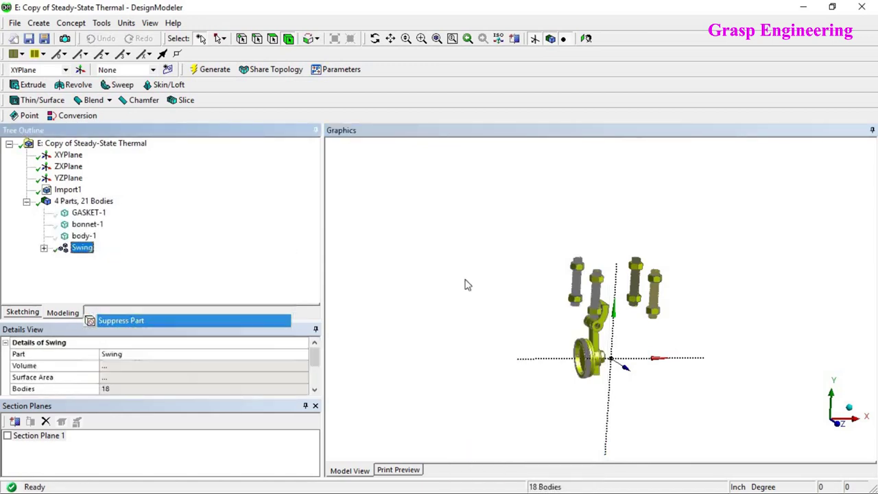
right_click(507, 239)
click(569, 390)
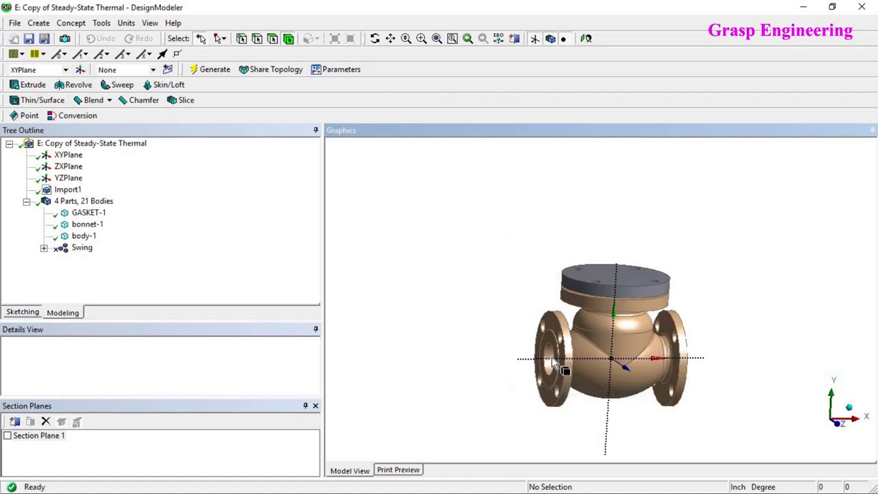
middle_drag(588, 358, 567, 206)
middle_drag(533, 259, 538, 328)
scroll(424, 201, down, 2)
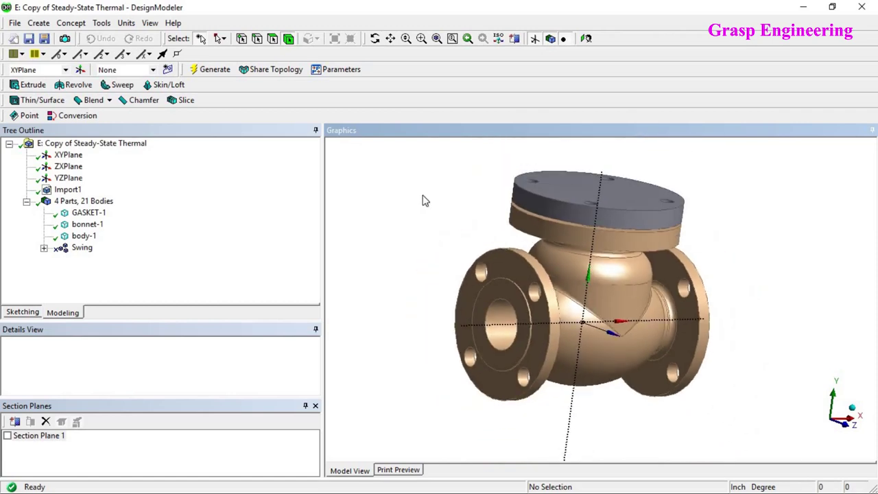
middle_drag(497, 288, 388, 268)
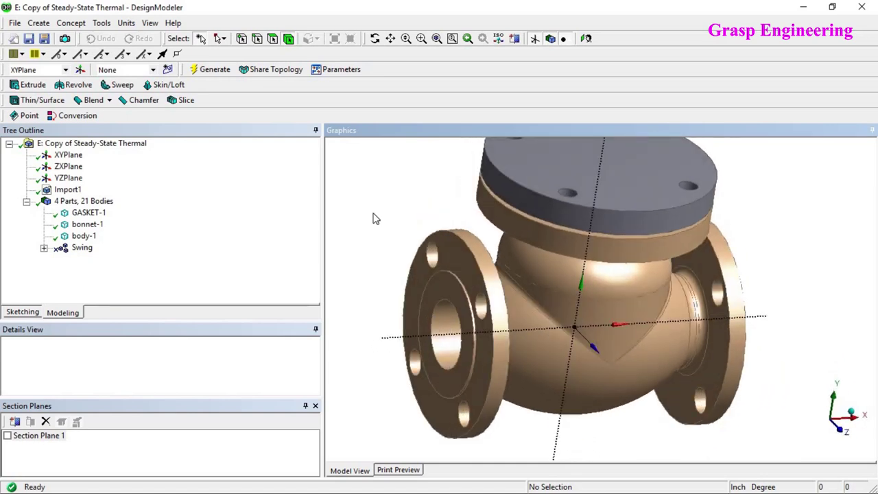
scroll(388, 275, down, 1)
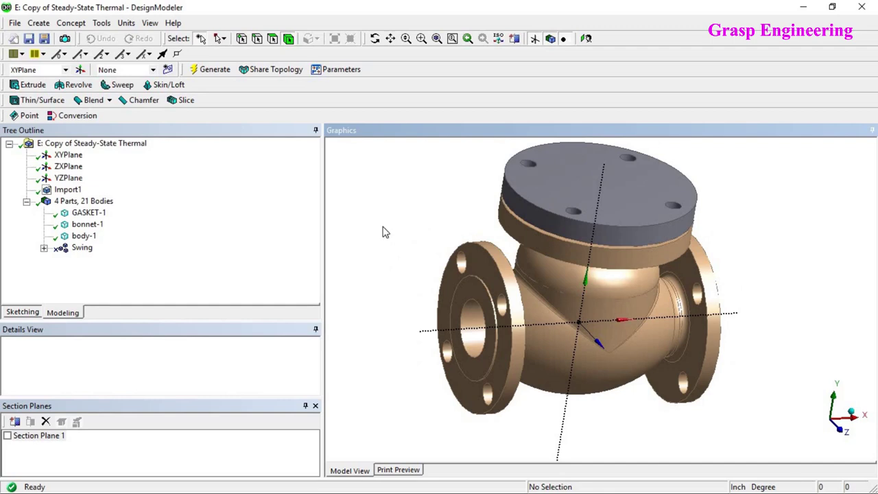
click(102, 22)
mouse_move(169, 293)
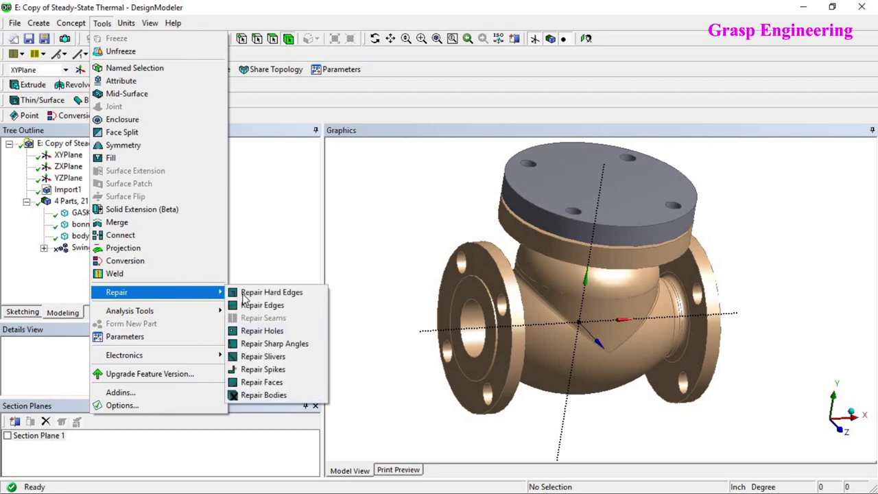
click(275, 308)
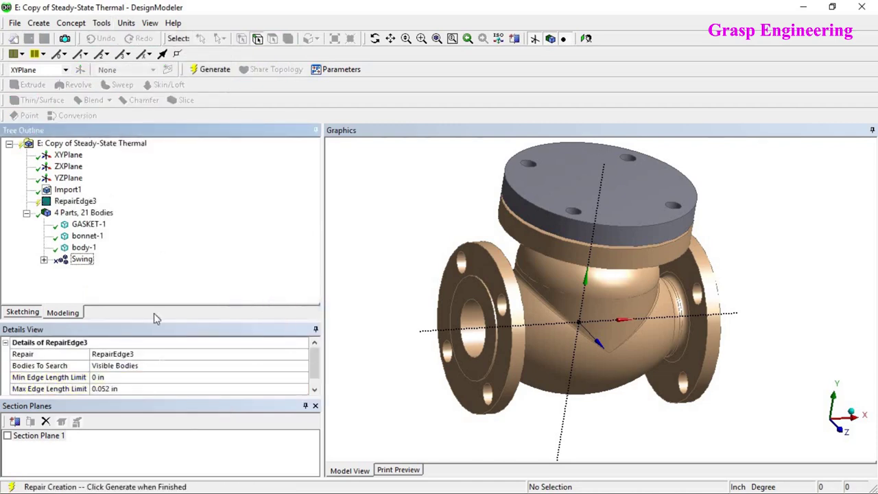
right_click(93, 202)
click(120, 210)
key(Return)
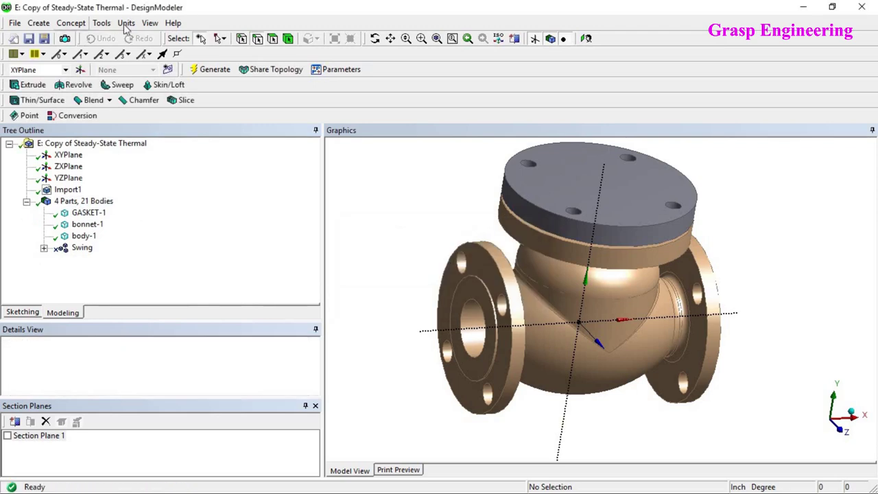
Change the length unit of the model to millimetres
click(126, 22)
click(133, 64)
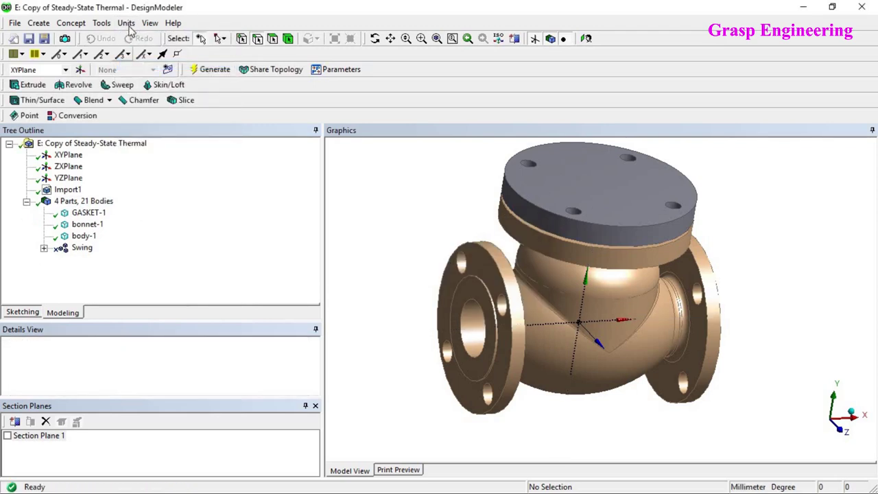
Add a Repair Edges feature for the visible bodies, set its maximum edge length limit to 1 mm and search for faults
click(101, 22)
mouse_move(150, 300)
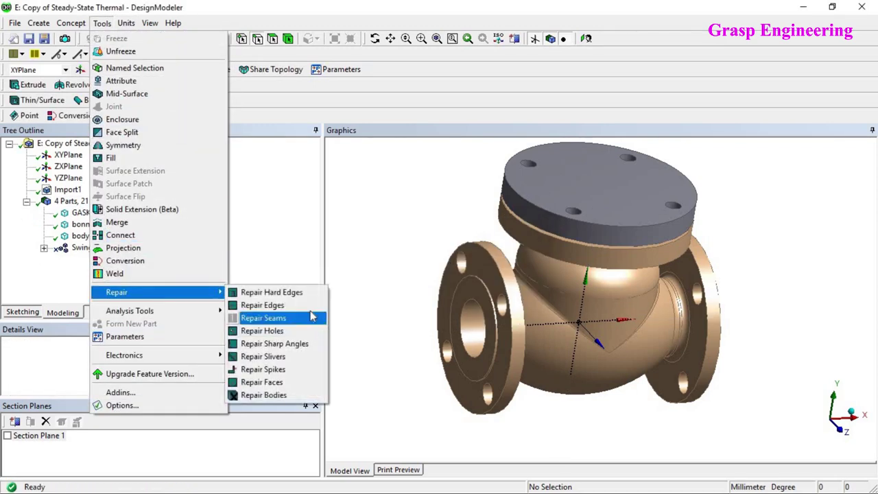
click(301, 306)
click(102, 389)
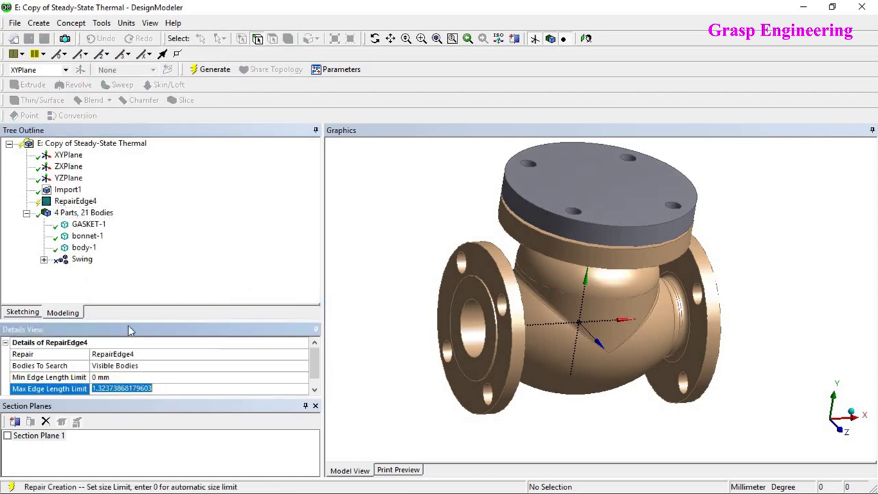
drag(128, 320, 139, 279)
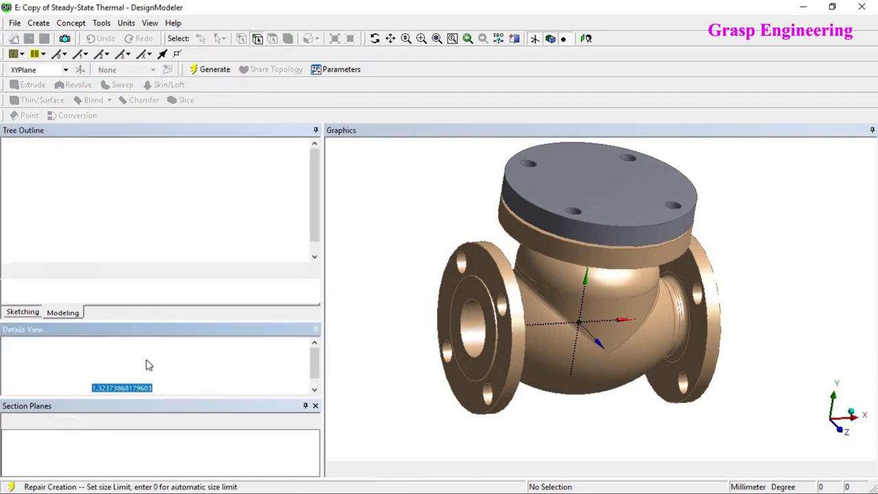
click(108, 348)
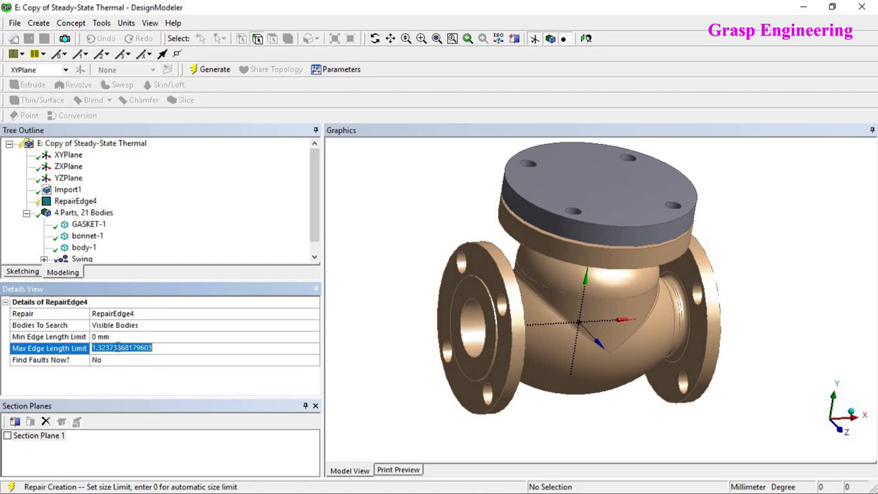
text(1)
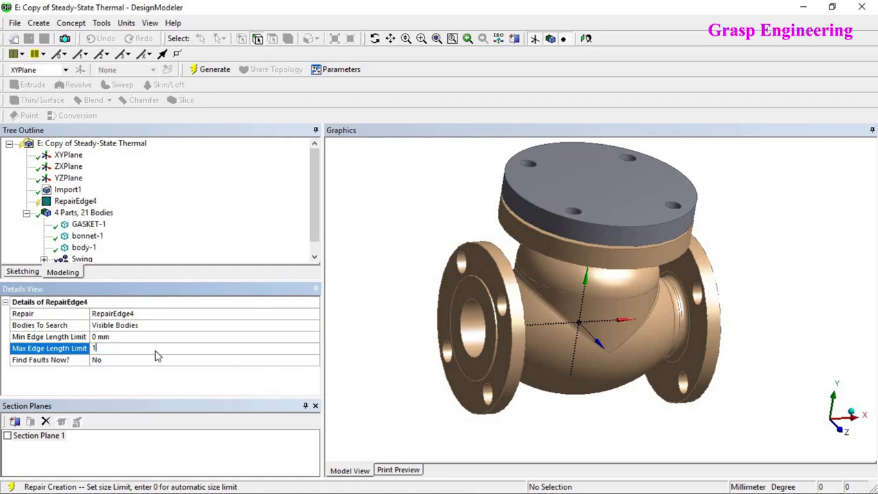
key(Return)
double_click(125, 362)
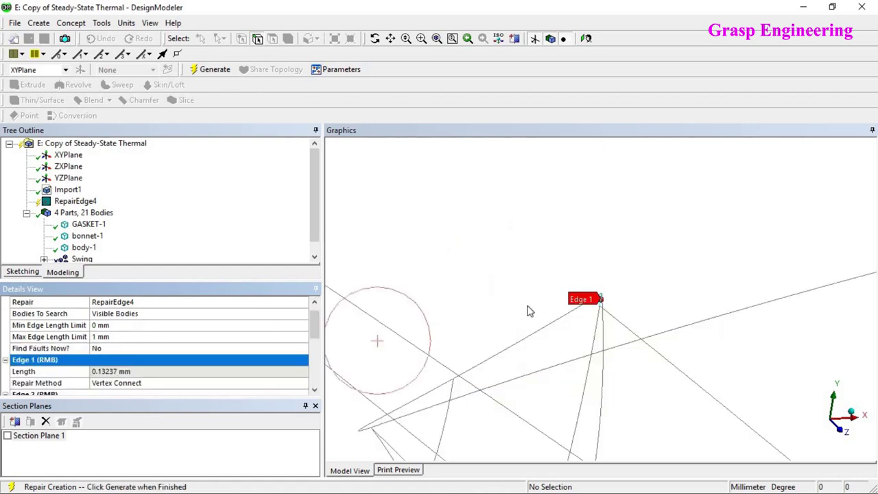
Close the Section Planes list and examine the location, length and repair method of the flagged short edges
drag(152, 280, 155, 266)
click(315, 406)
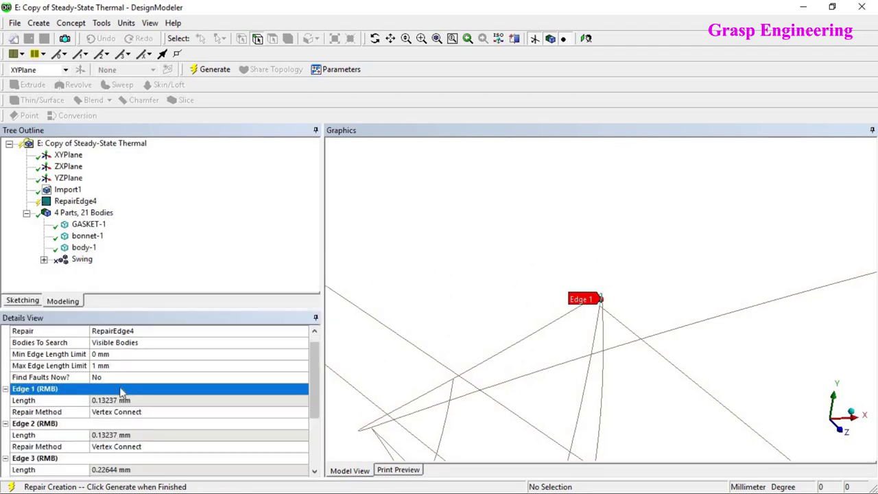
click(116, 447)
click(117, 432)
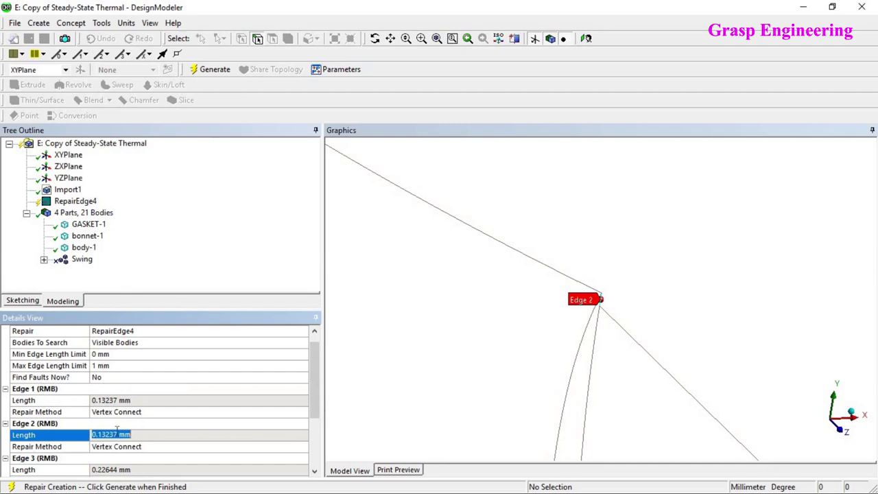
scroll(118, 436, down, 3)
click(120, 424)
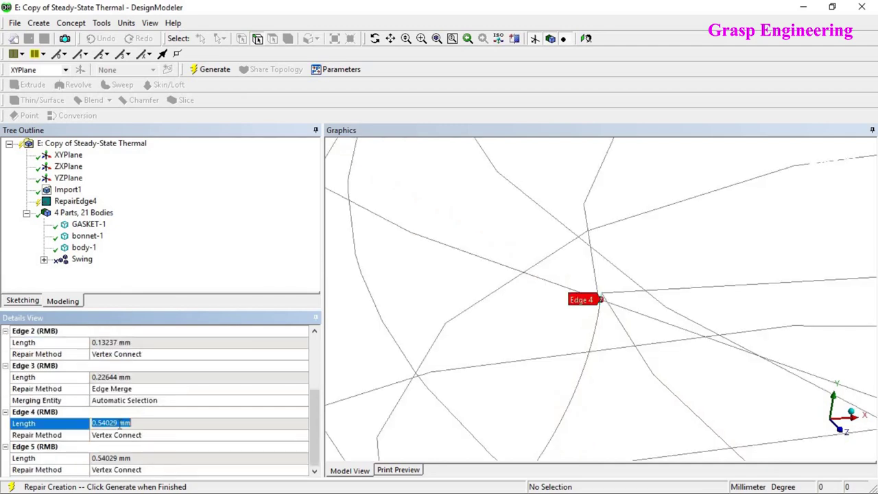
click(120, 458)
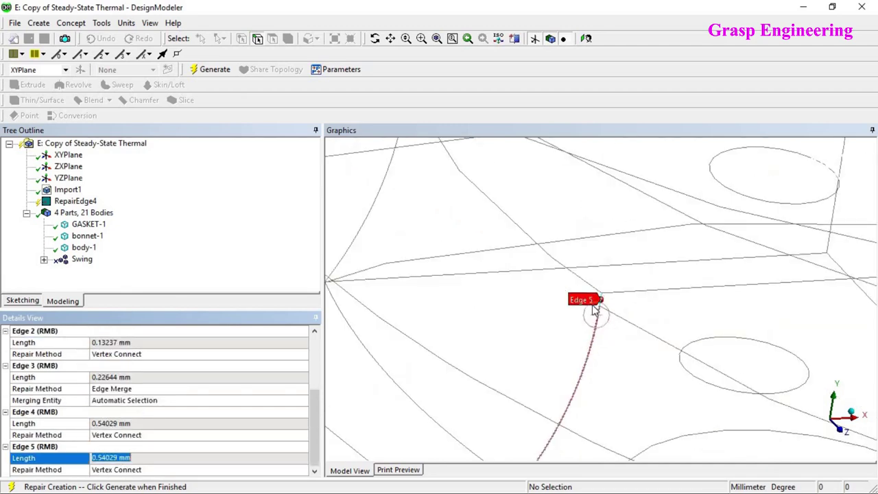
click(126, 423)
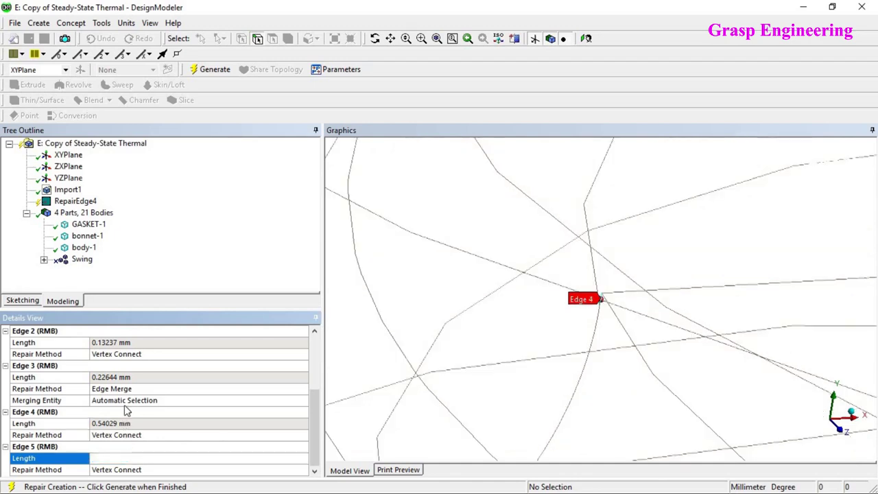
click(152, 388)
scroll(137, 387, up, 3)
Set the edge repair's maximum edge length limit to 1.5 mm and search for faults again
click(126, 377)
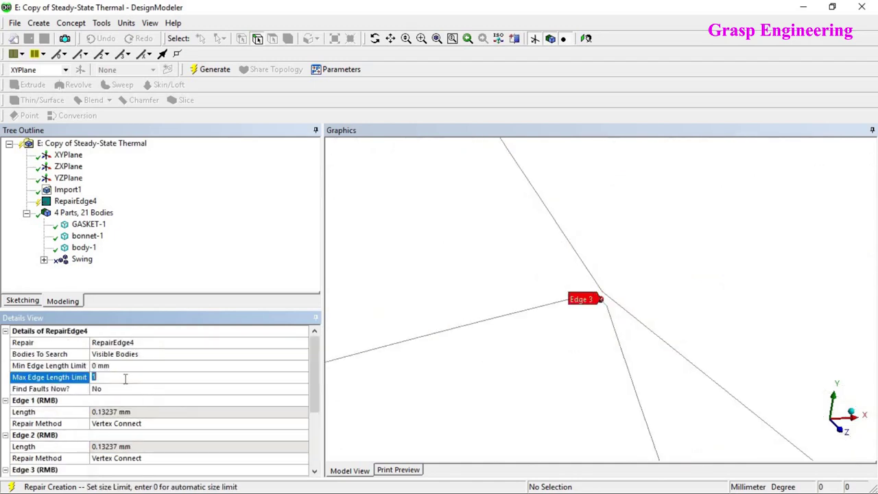
text(1.5)
key(Return)
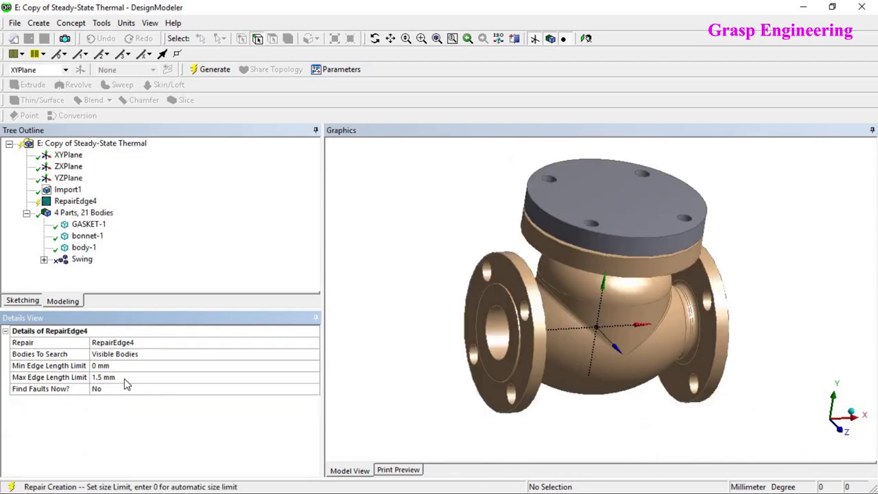
double_click(101, 392)
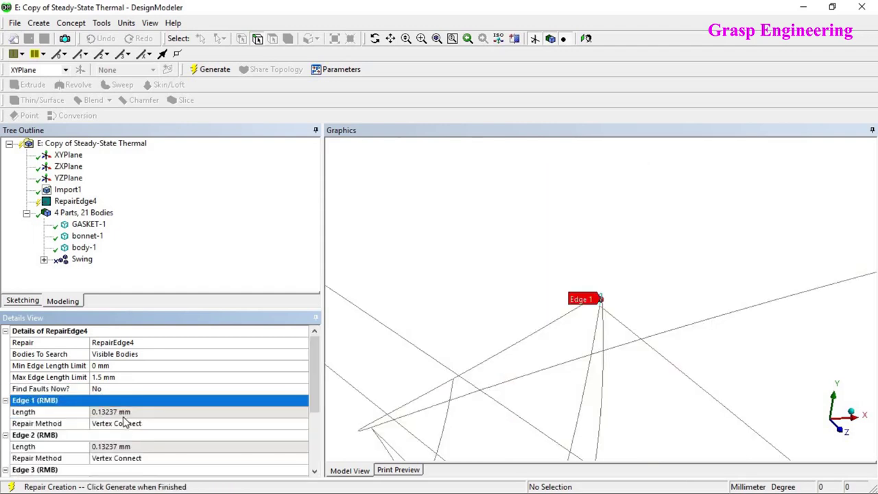
Review the flagged edges of the 1.5 mm search, comparing their lengths and positions on the model
click(123, 412)
scroll(124, 411, down, 3)
click(110, 424)
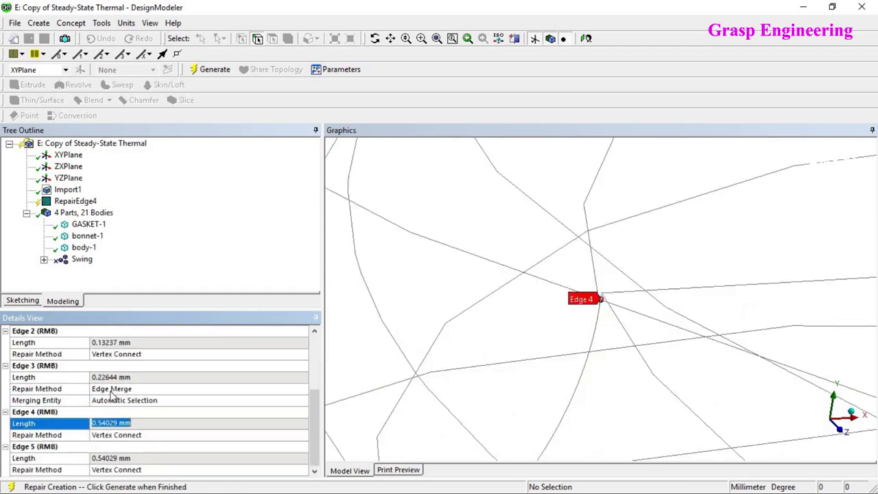
scroll(110, 395, up, 3)
click(118, 412)
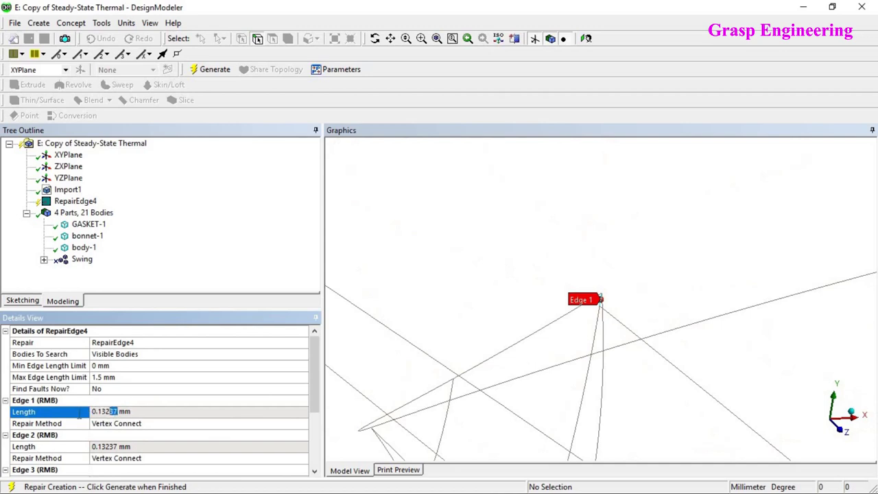
click(120, 447)
scroll(141, 429, down, 3)
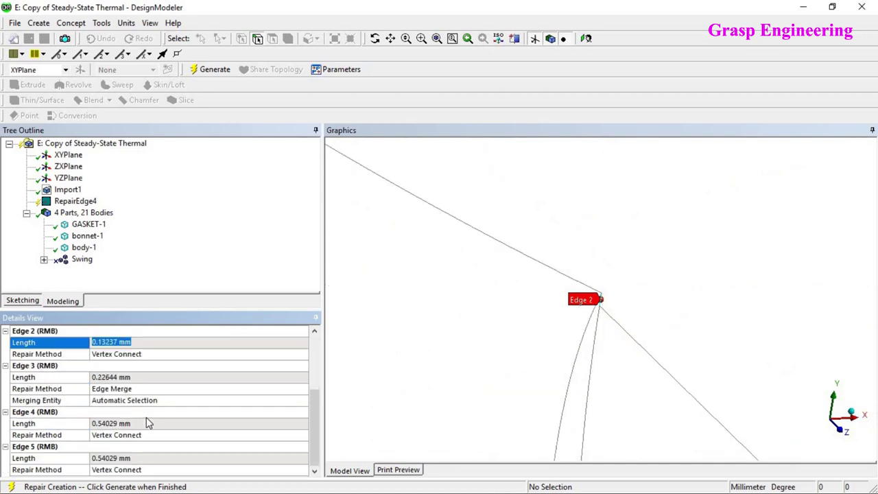
click(120, 424)
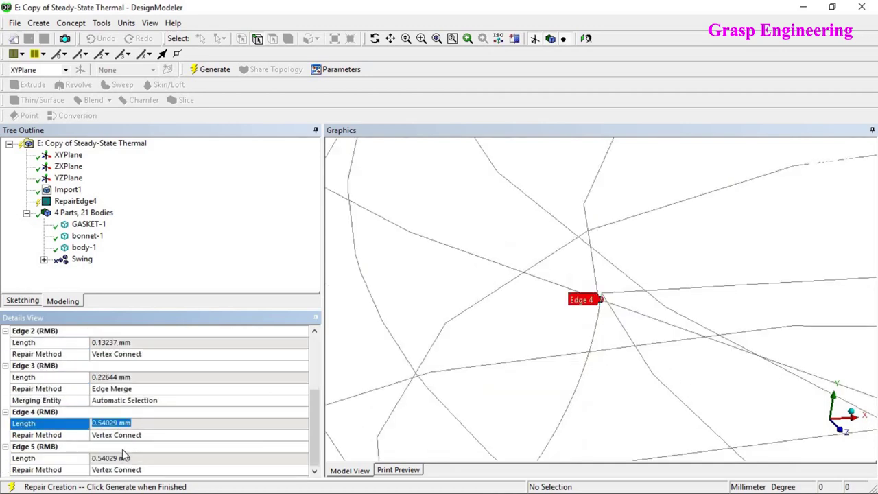
click(118, 457)
scroll(127, 398, up, 3)
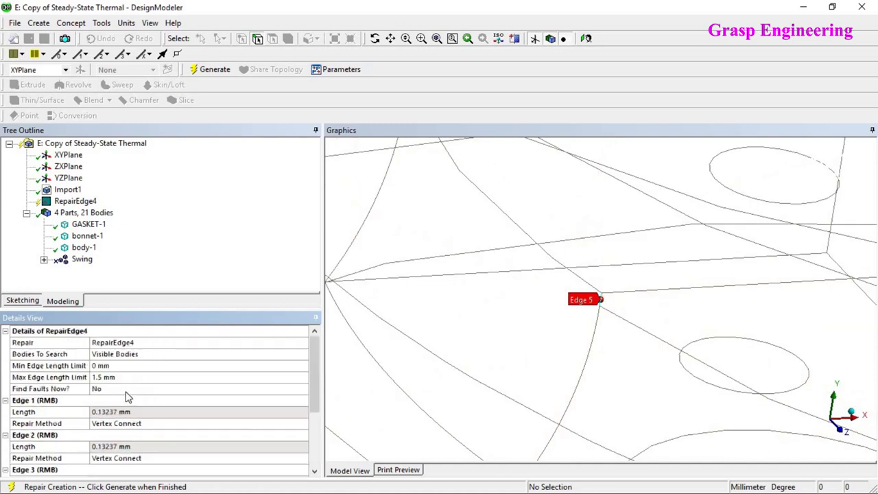
Keep Vertex Connect as the repair method for Edge 1 and generate the edge repair
click(299, 425)
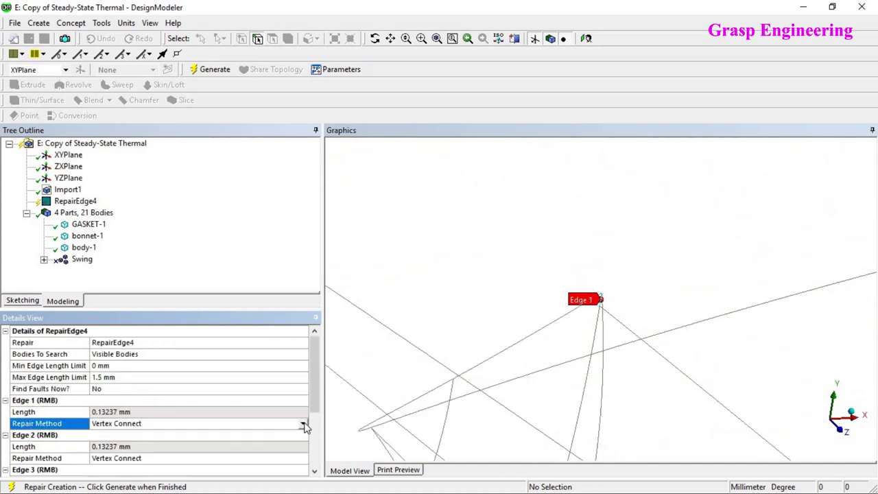
click(303, 426)
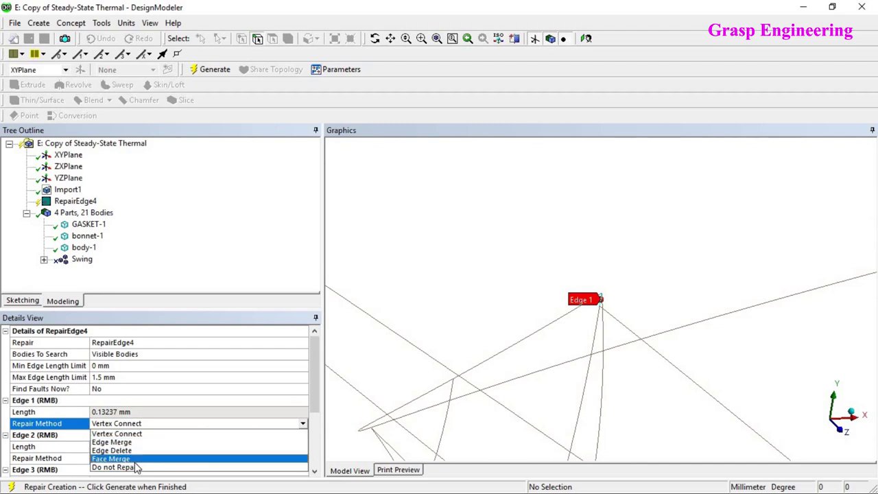
click(173, 425)
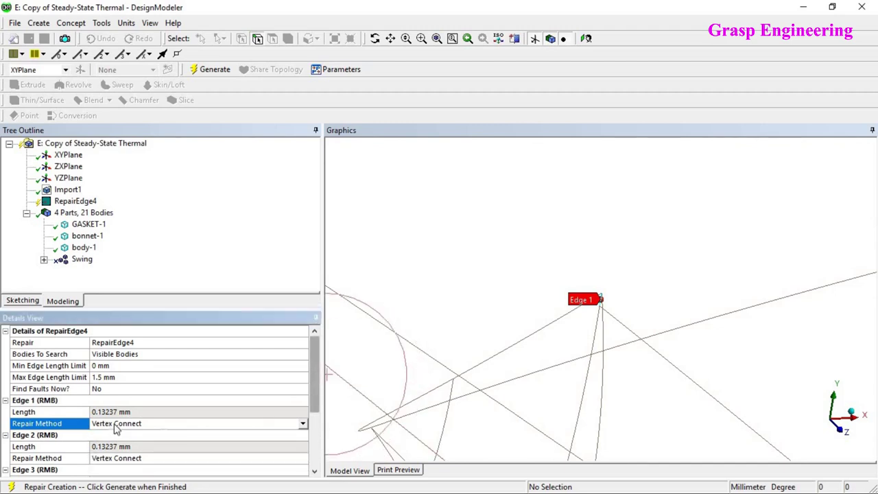
scroll(197, 443, down, 3)
scroll(132, 451, up, 3)
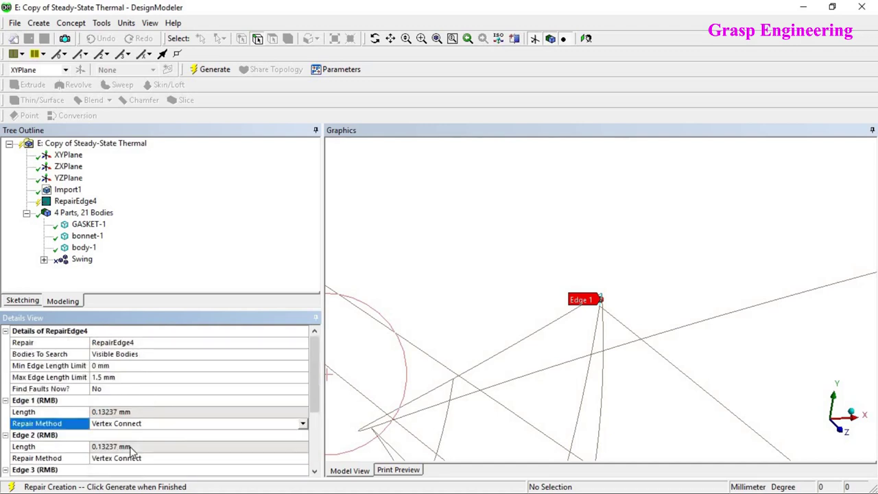
click(212, 69)
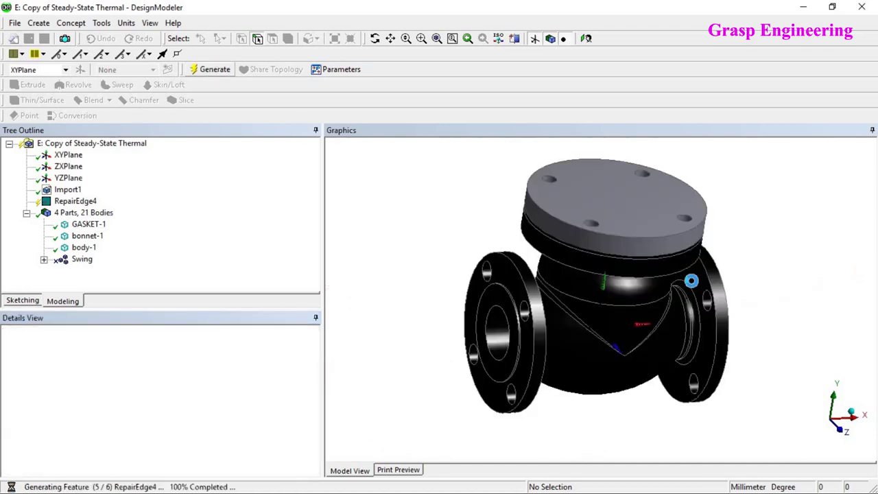
middle_drag(620, 284, 618, 264)
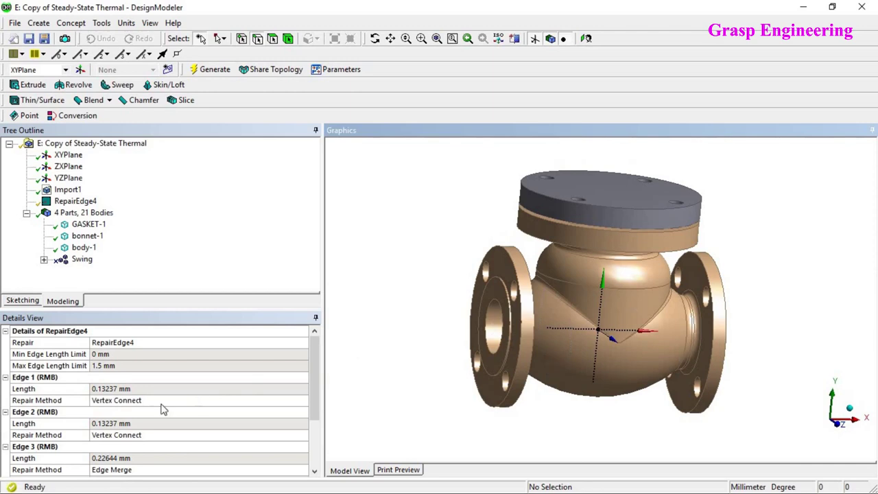
scroll(152, 402, down, 3)
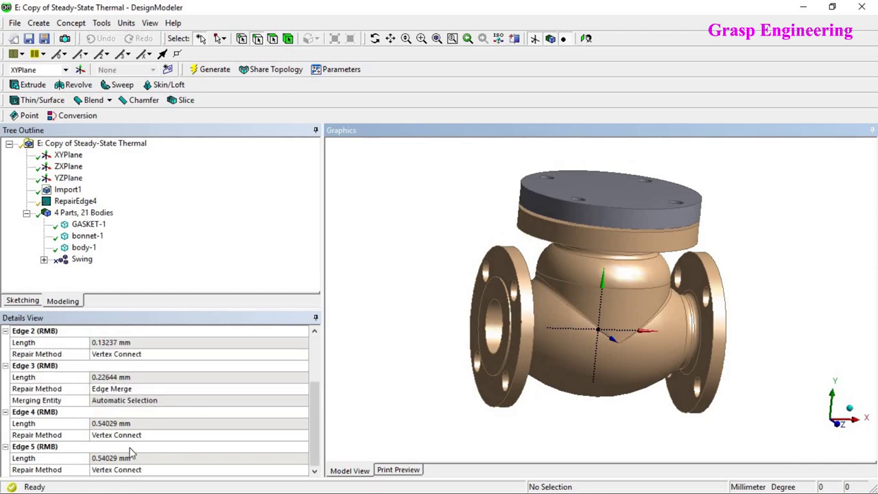
scroll(116, 400, up, 3)
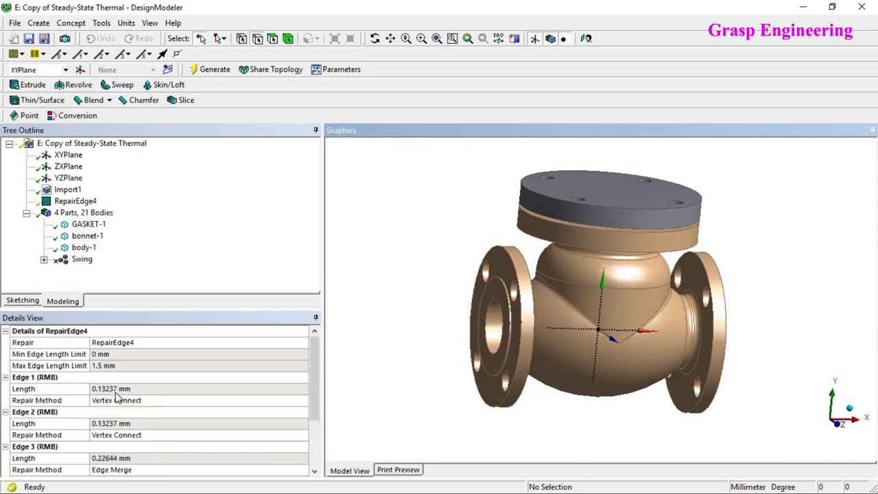
Add a Repair Faces feature for the visible bodies, keep its default area limits and search for faults
click(101, 23)
mouse_move(206, 293)
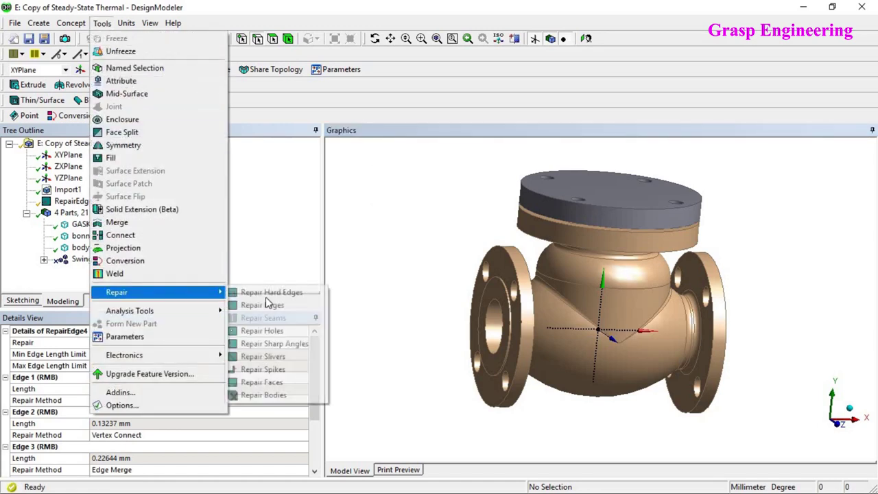
click(261, 382)
click(123, 377)
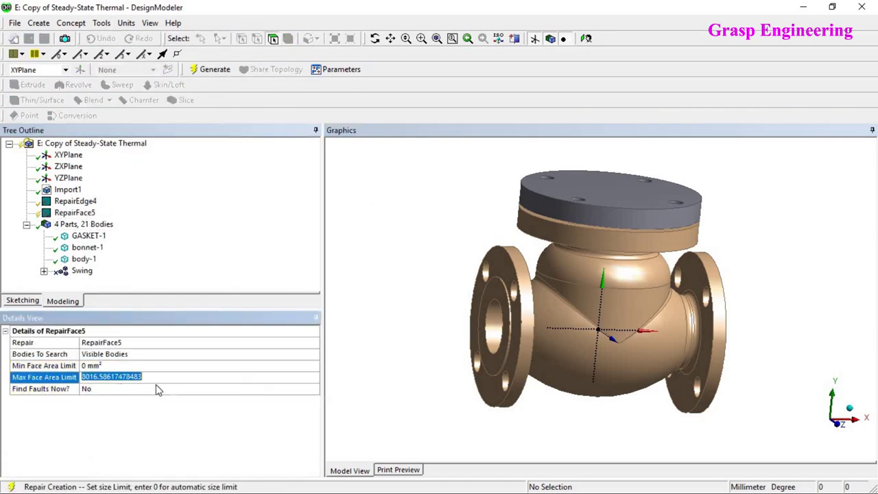
click(110, 389)
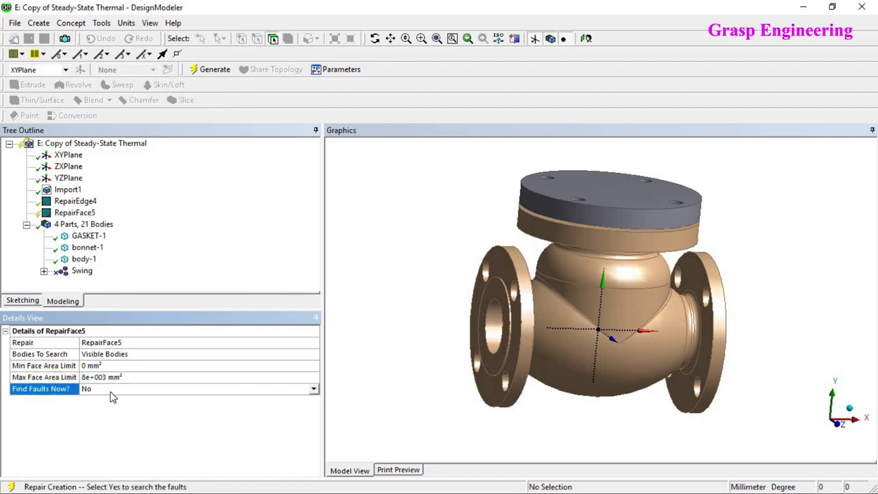
double_click(110, 389)
Examine the flagged small faces on the valve, including Face 1, Face 10 and Face 18, and their areas
scroll(490, 215, up, 2)
middle_drag(492, 215, 526, 236)
ctrl+middle_drag(411, 157, 526, 278)
scroll(525, 278, up, 5)
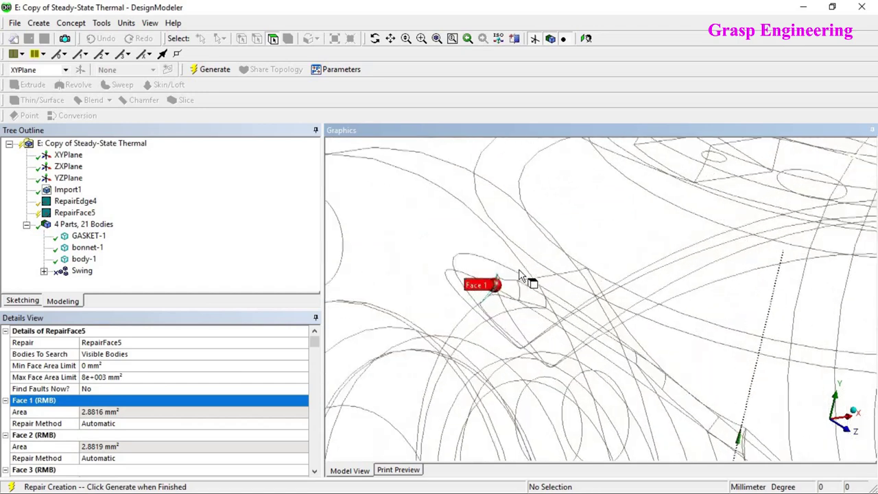
scroll(542, 239, up, 4)
mouse_move(400, 272)
ctrl+middle_down()
mouse_move(542, 239)
mouse_move(449, 198)
mouse_move(421, 199)
mouse_move(405, 220)
ctrl+middle_up()
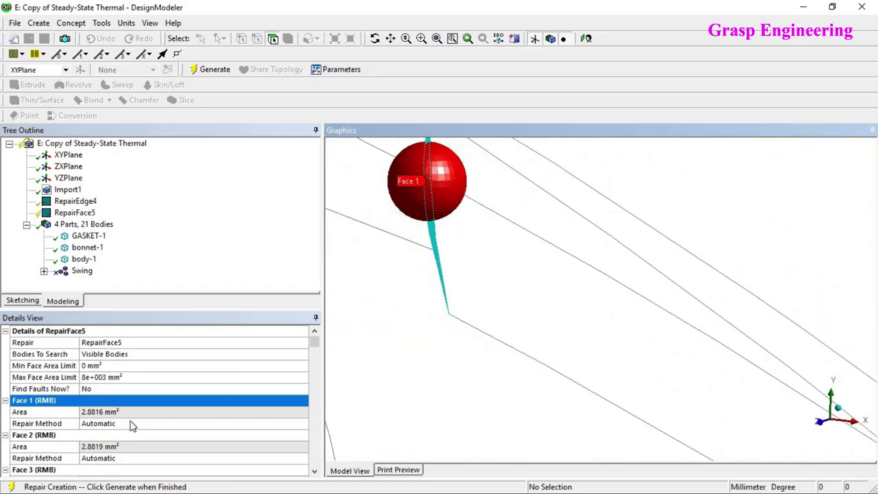
scroll(116, 439, down, 6)
click(96, 444)
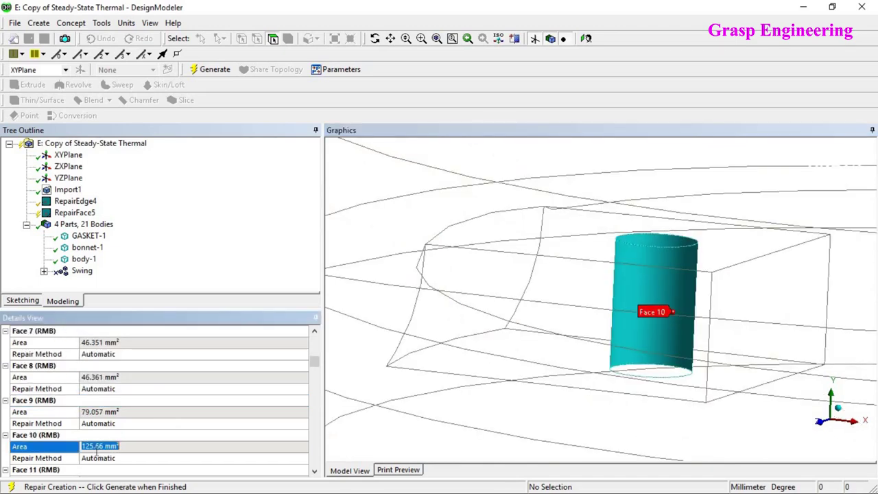
scroll(100, 456, down, 8)
click(94, 446)
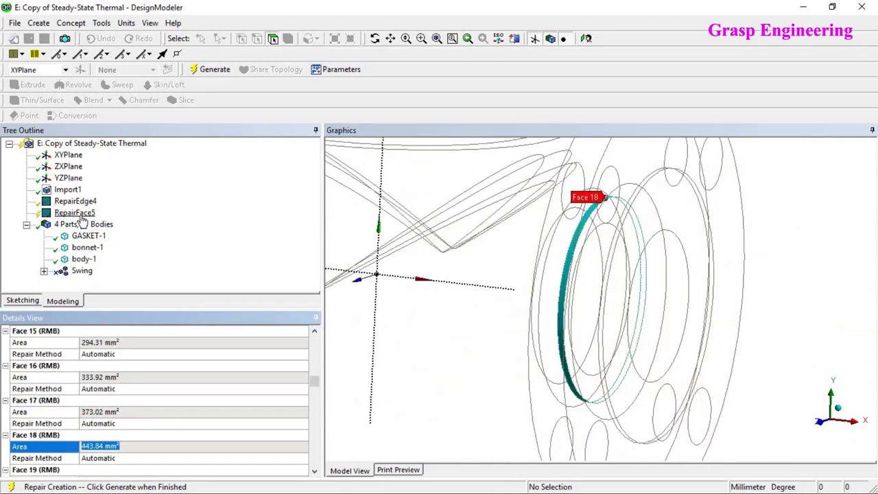
Delete the RepairFace5 feature from the model and confirm its removal
right_click(76, 213)
click(110, 223)
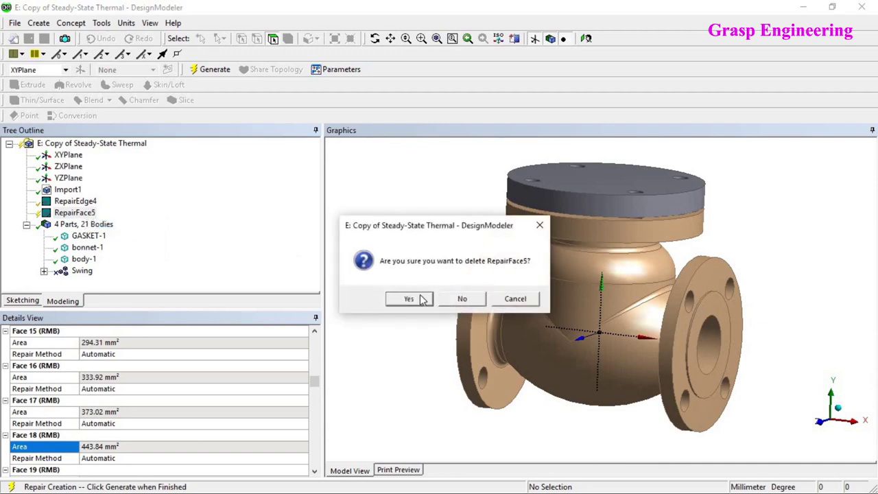
click(408, 296)
Add a new Repair Faces feature for the visible bodies with a 1000 mm² maximum face area limit and search for faults
click(102, 22)
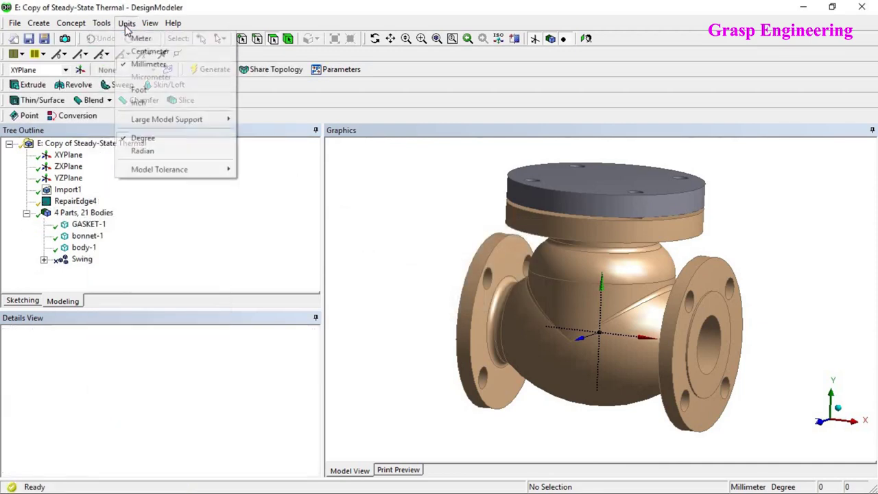
mouse_move(179, 294)
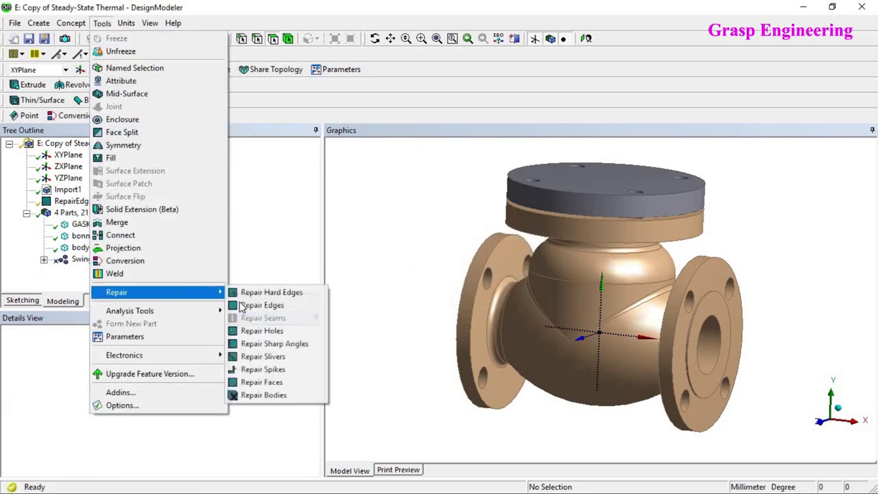
click(284, 383)
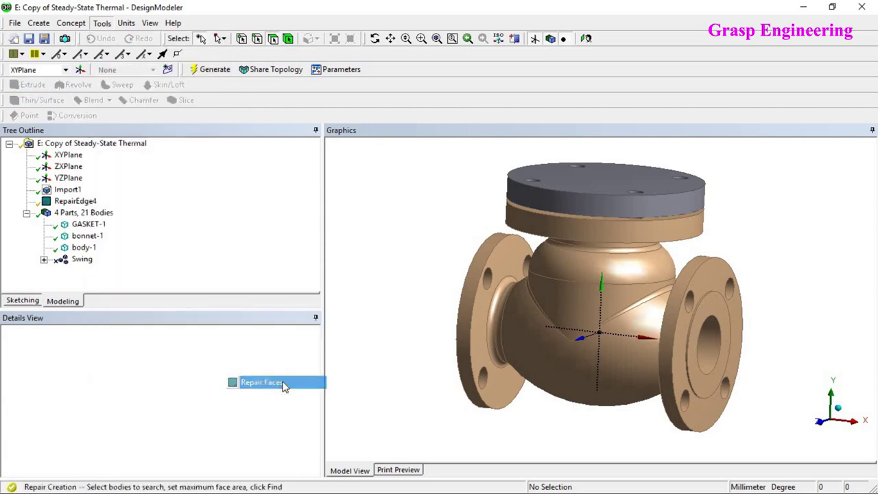
click(164, 376)
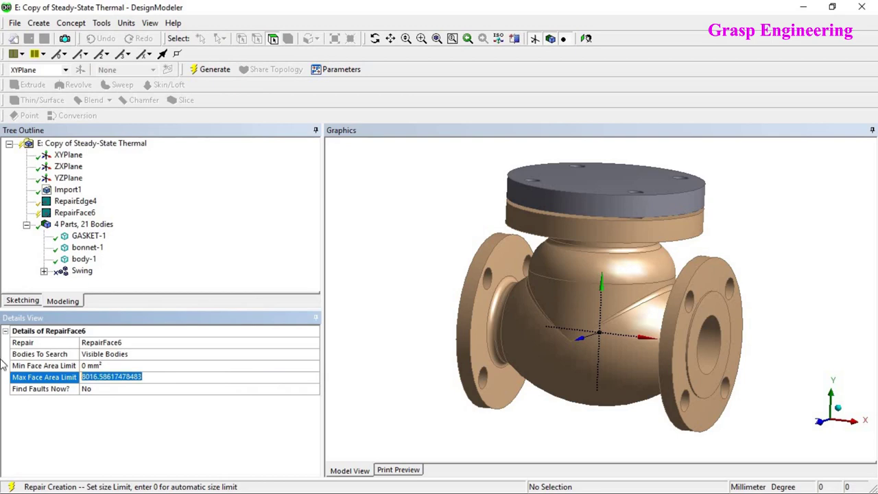
text(1000)
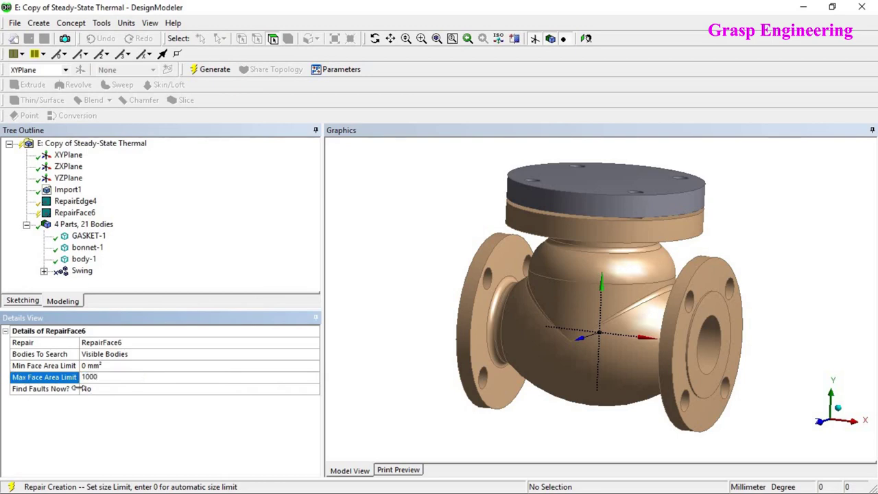
click(103, 395)
double_click(107, 390)
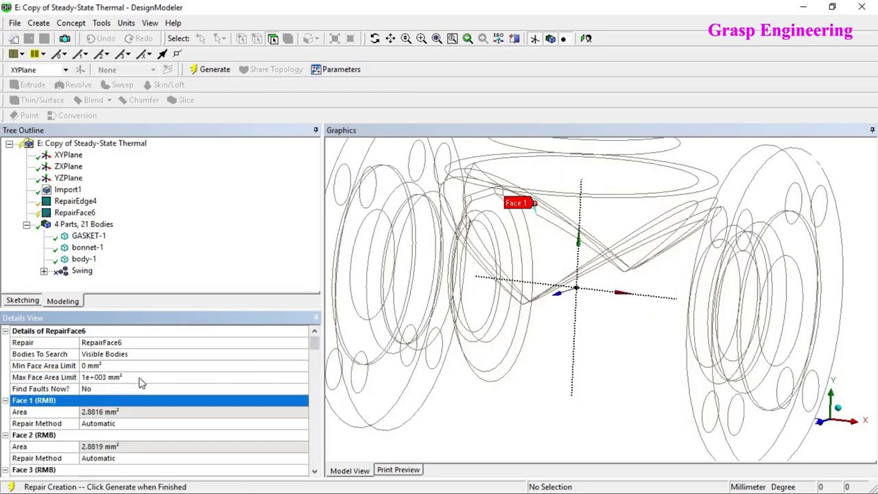
Examine the faces flagged under the 1000 mm² limit, including Face 5 and Face 39, checking their areas and positions
scroll(118, 414, down, 4)
click(116, 412)
scroll(549, 247, up, 3)
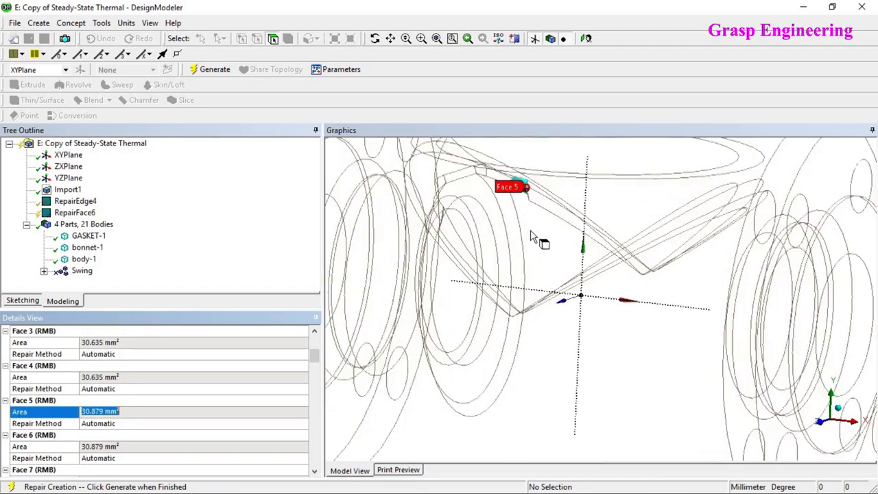
scroll(532, 233, up, 6)
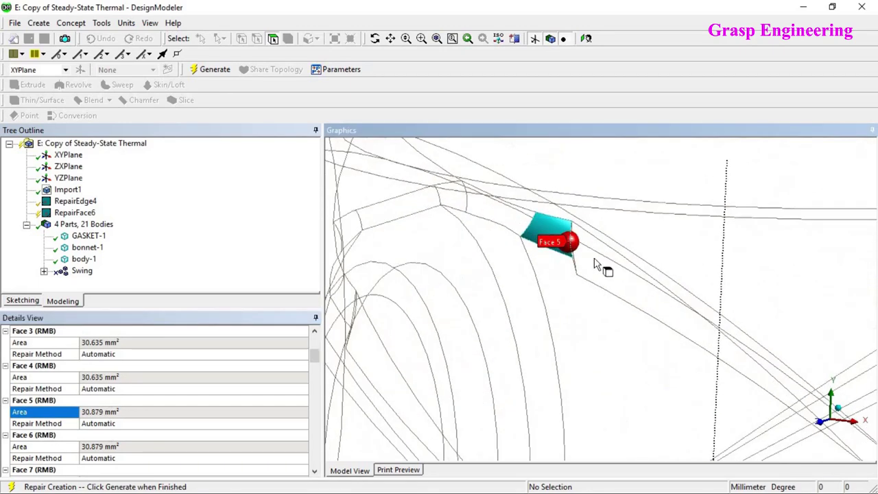
drag(555, 277, 165, 423)
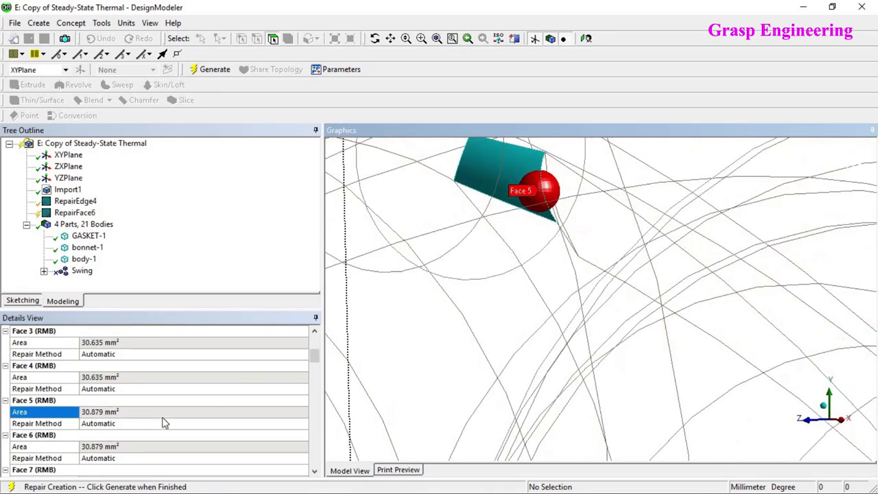
click(124, 446)
scroll(124, 451, down, 13)
click(124, 447)
scroll(124, 449, down, 8)
scroll(110, 460, down, 9)
click(103, 470)
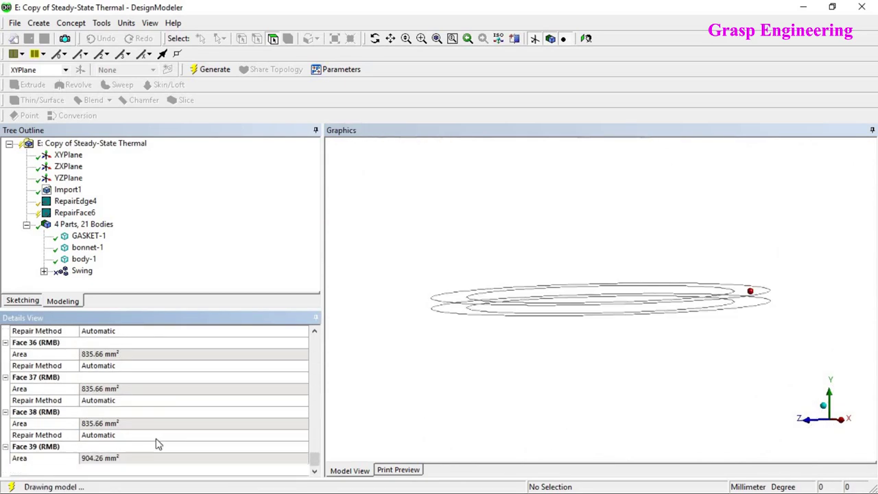
middle_drag(562, 330, 577, 385)
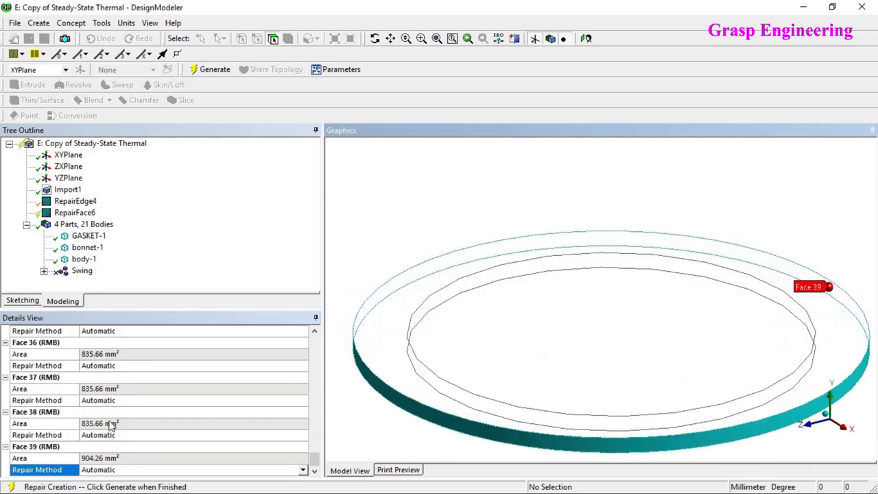
Set the maximum face area limit of the face repair to 100 mm²
scroll(103, 374, up, 20)
click(119, 377)
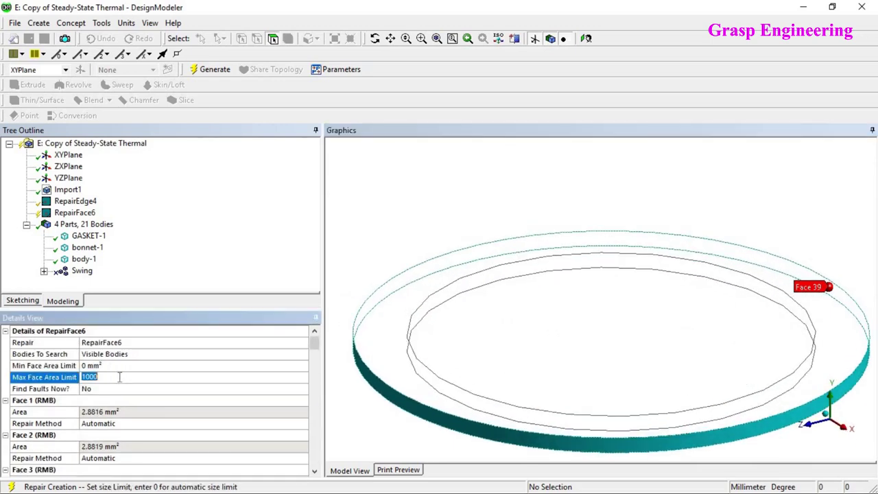
text(1)
key(Return)
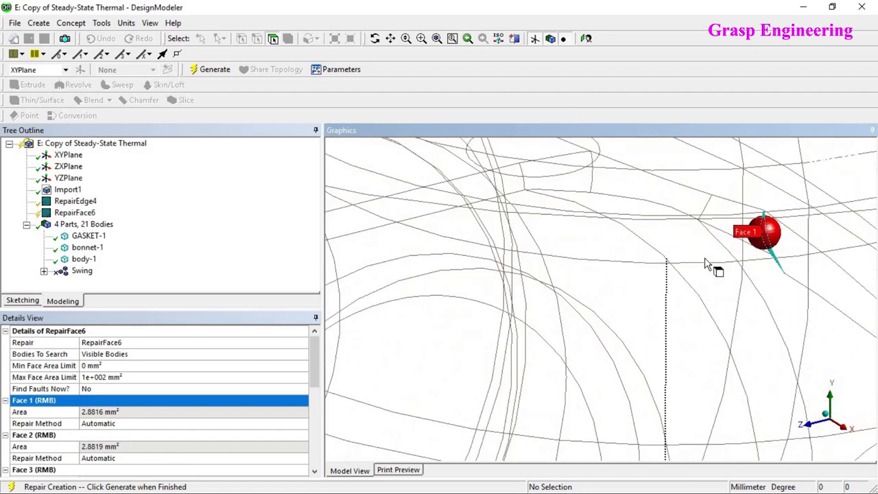
Inspect Face 1, Face 2 and Face 9 of the 100 mm² search on the model
middle_drag(612, 276, 583, 336)
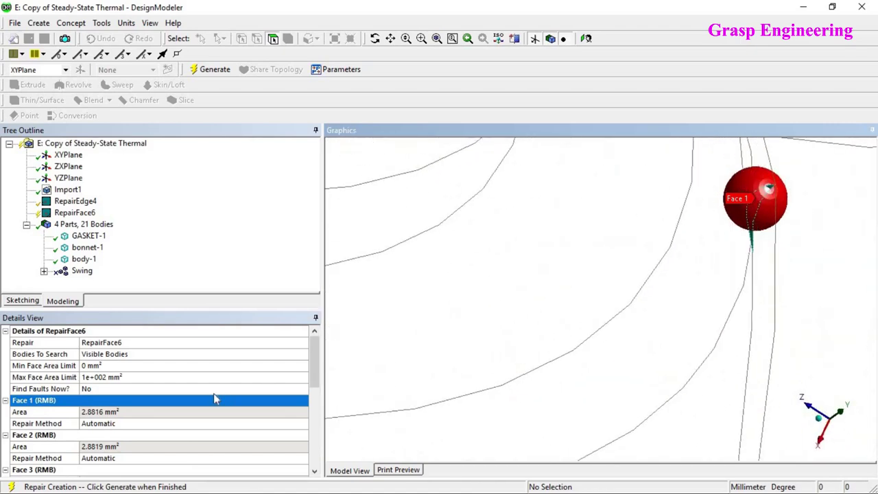
click(99, 449)
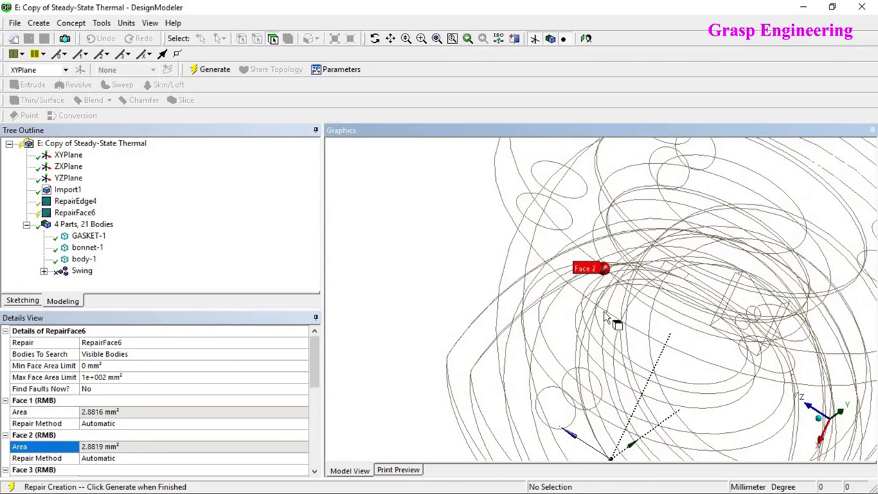
scroll(113, 430, down, 7)
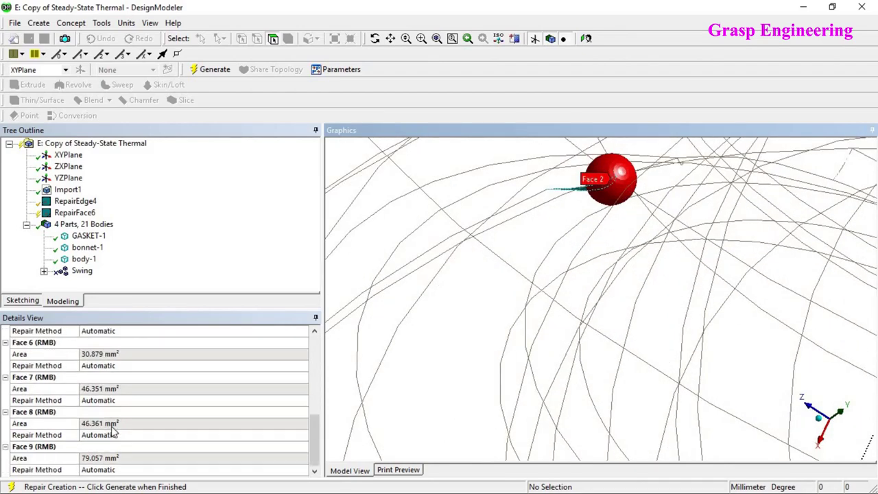
click(110, 458)
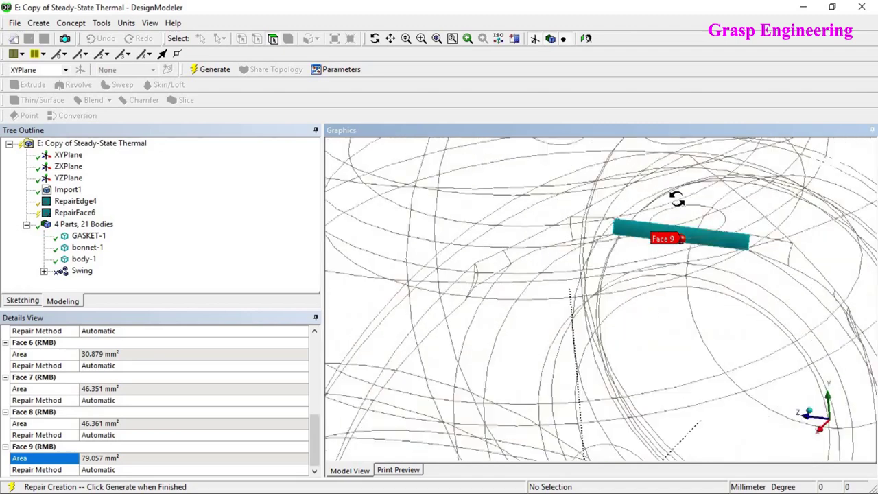
Set the maximum face area limit to 50 mm² and generate the face repair with the Automatic method
scroll(139, 412, up, 10)
click(113, 377)
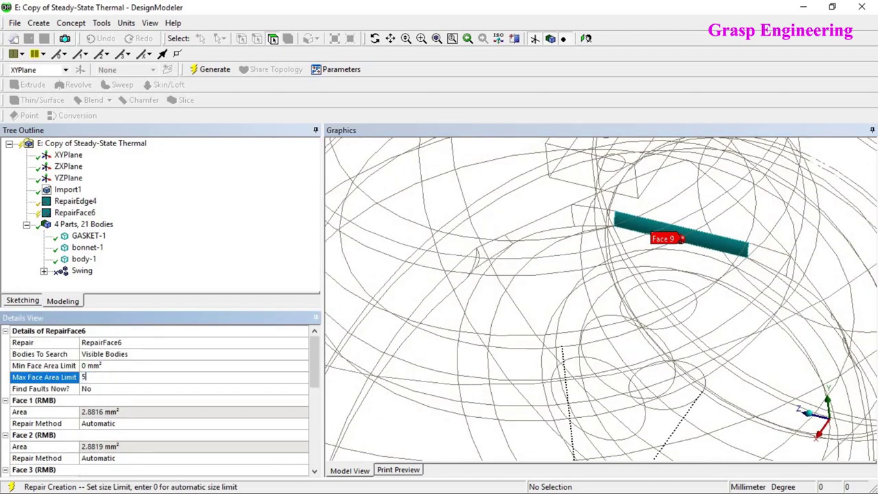
text(50)
key(Return)
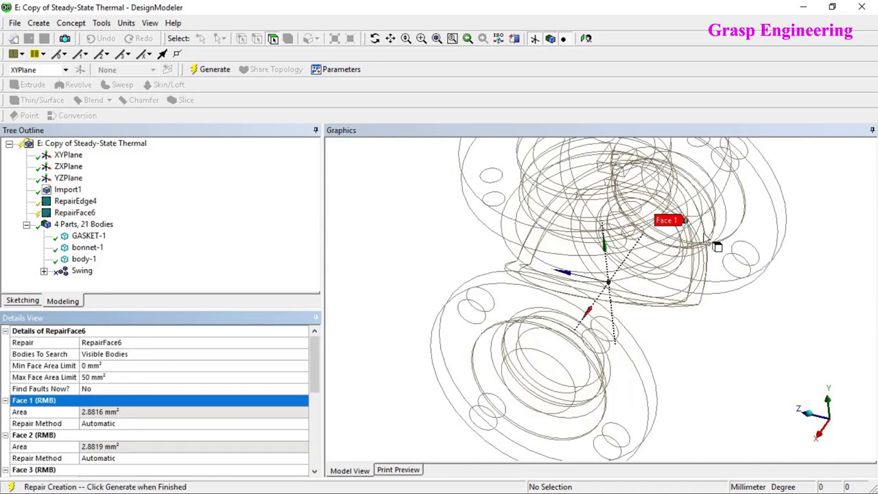
click(217, 70)
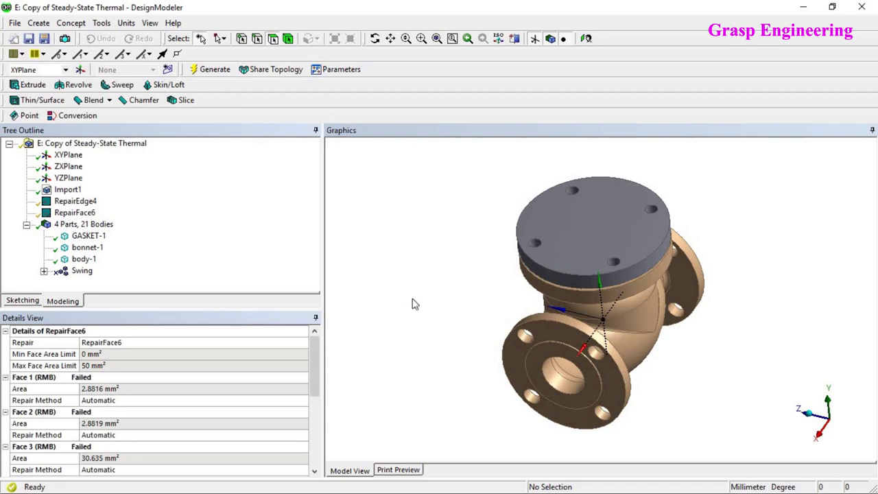
drag(496, 239, 569, 353)
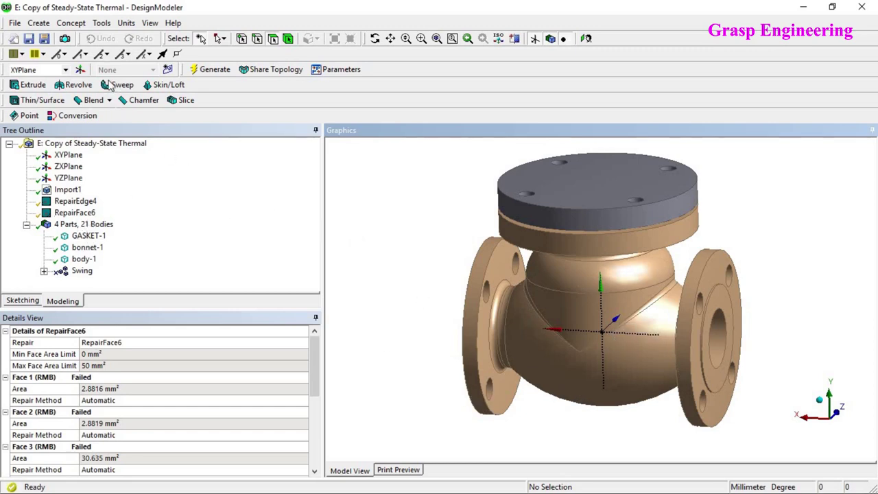
click(102, 23)
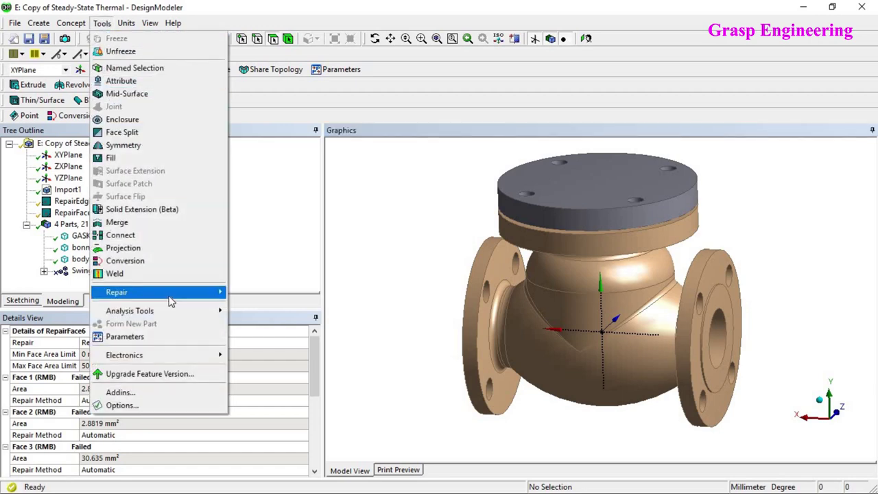
mouse_move(170, 302)
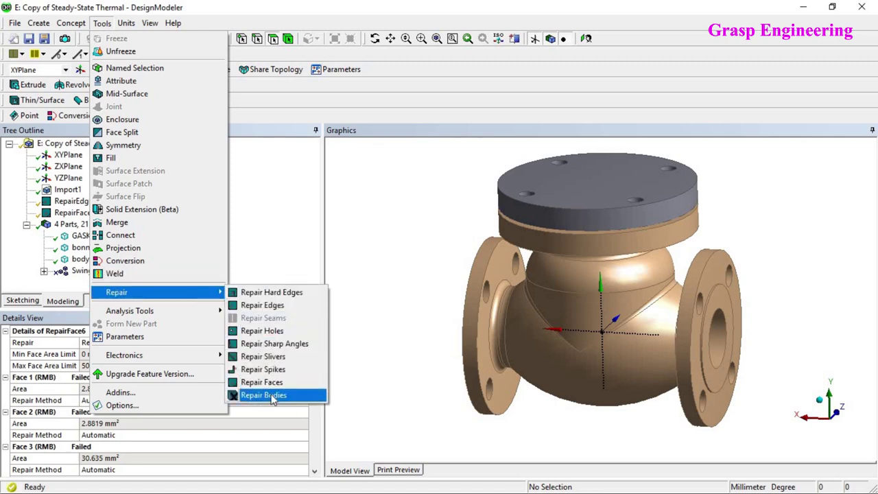
click(370, 303)
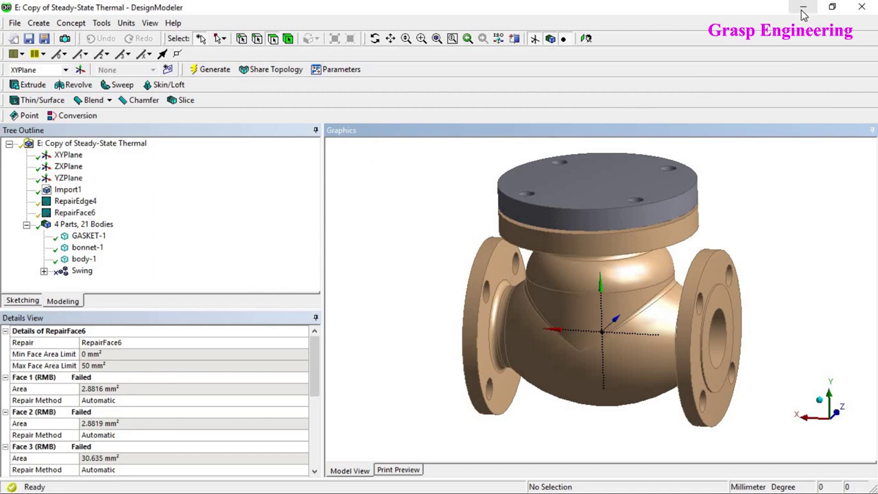
scroll(532, 253, up, 1)
scroll(532, 253, down, 3)
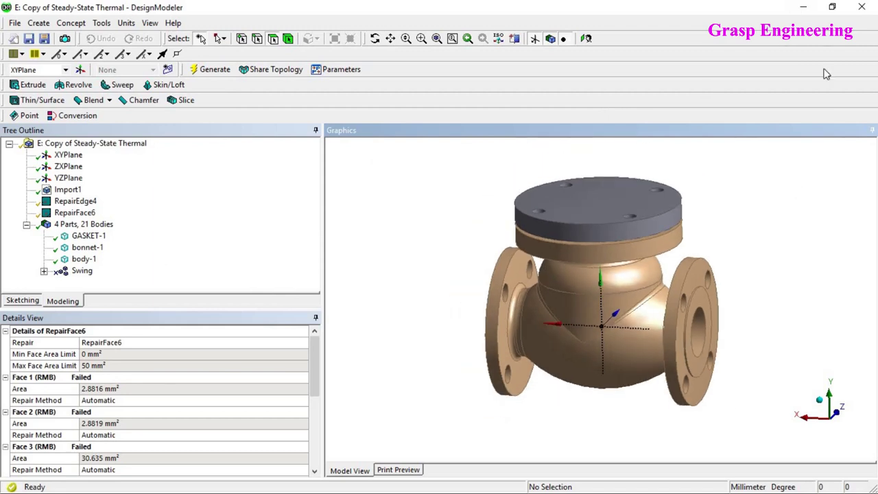
Switch to Workbench and open the Model of the Copy of Steady-State Thermal system, re-reading the upstream data
click(804, 8)
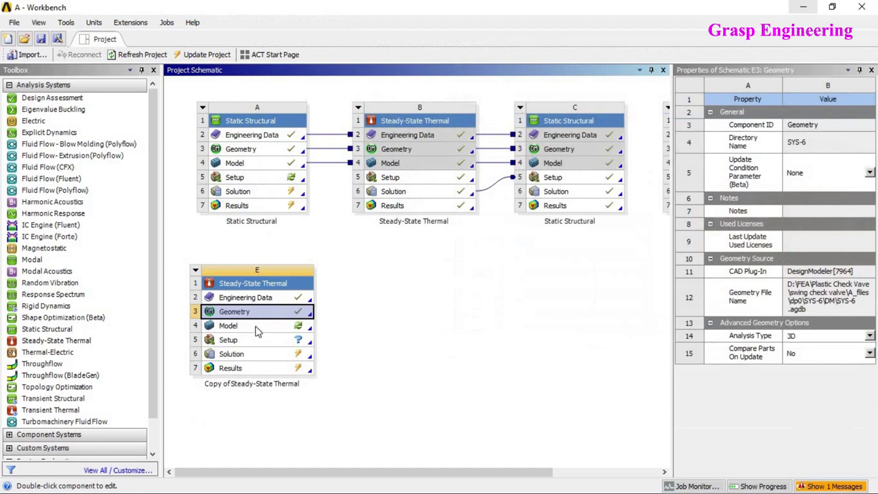
double_click(257, 327)
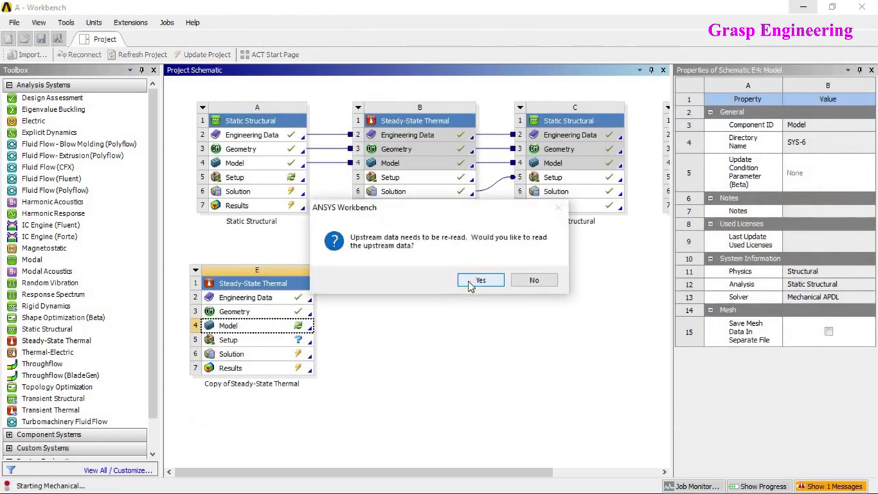
click(473, 282)
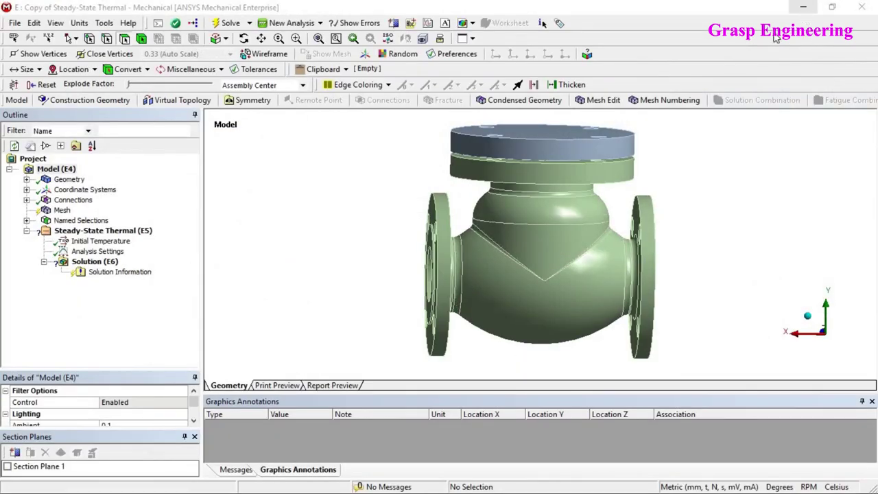
Return to Workbench, open Engineering Data of the Copy of Steady-State Thermal system and check Gray Cast Iron's thermal properties
click(804, 6)
double_click(243, 296)
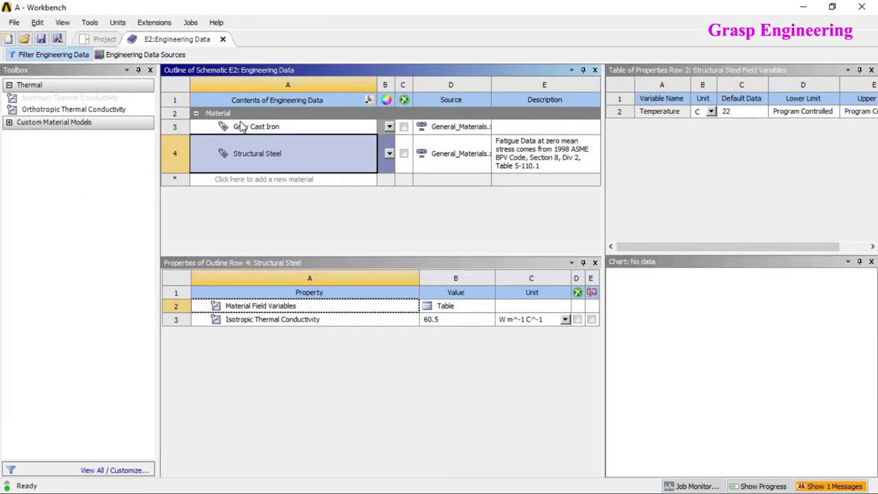
click(273, 129)
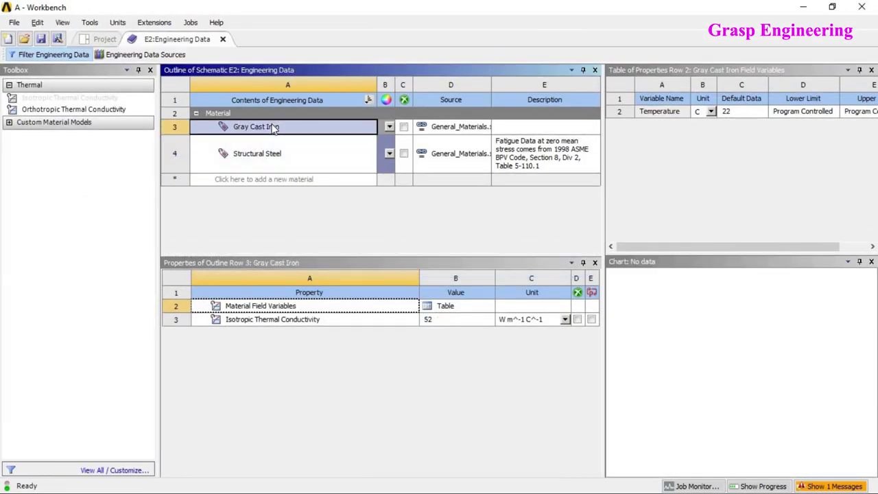
click(292, 181)
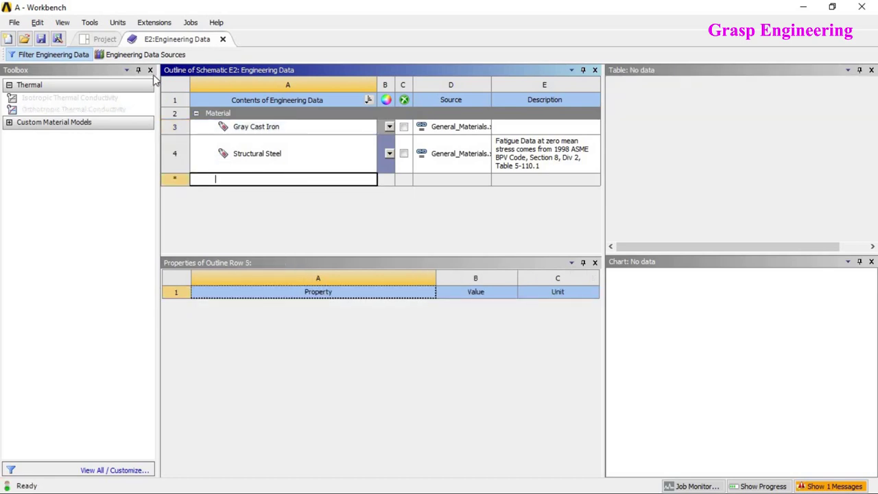
Browse the General Materials source, add Gray Cast Iron to the engineering data again and return to the material outline
click(136, 58)
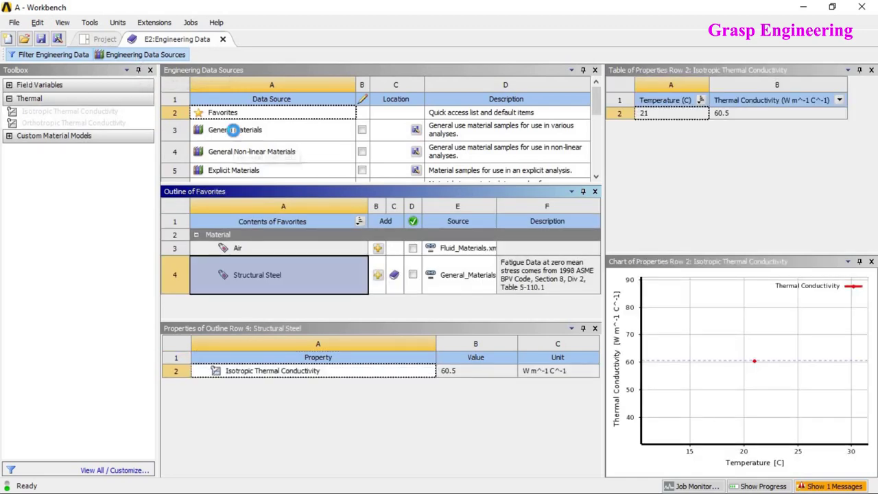
click(234, 129)
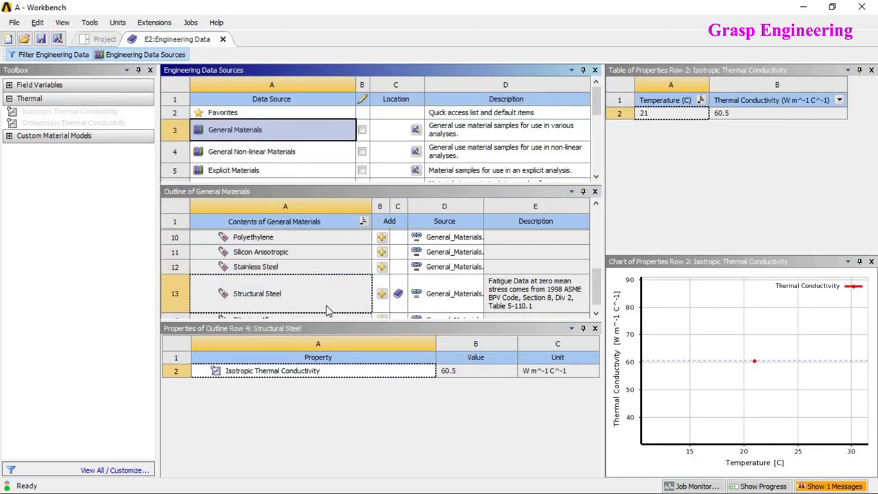
drag(325, 321, 329, 473)
scroll(279, 378, up, 5)
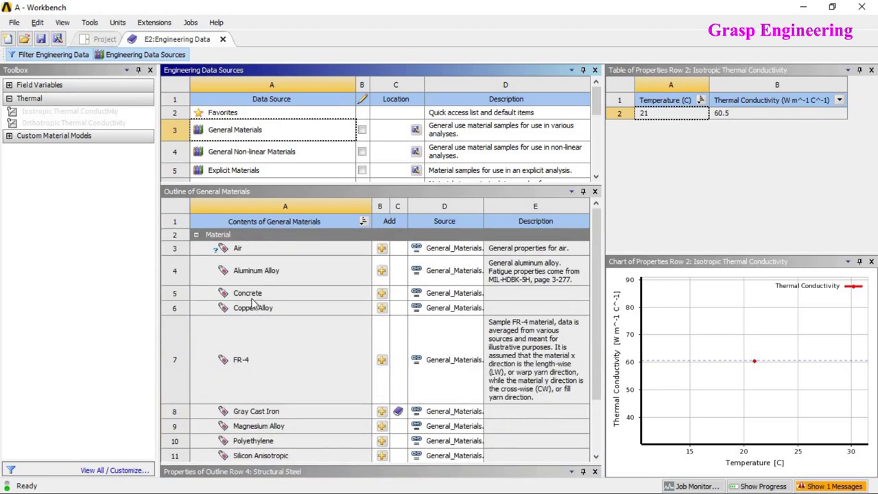
scroll(318, 371, down, 3)
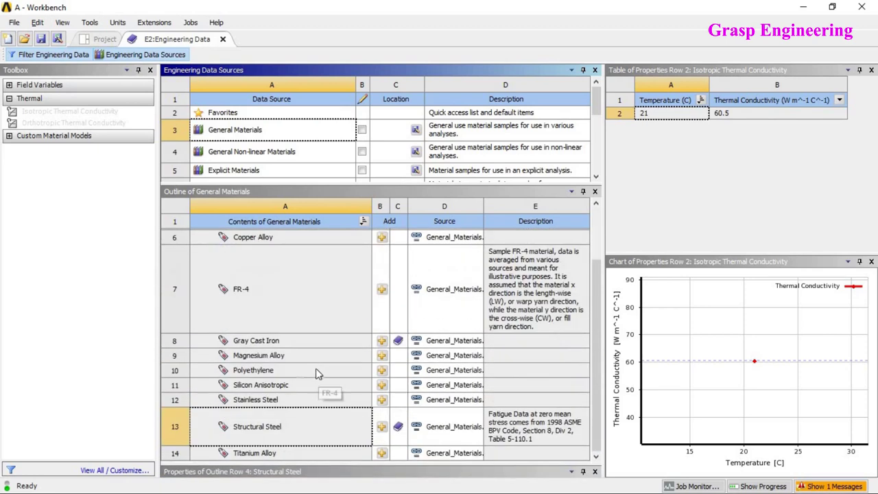
click(254, 343)
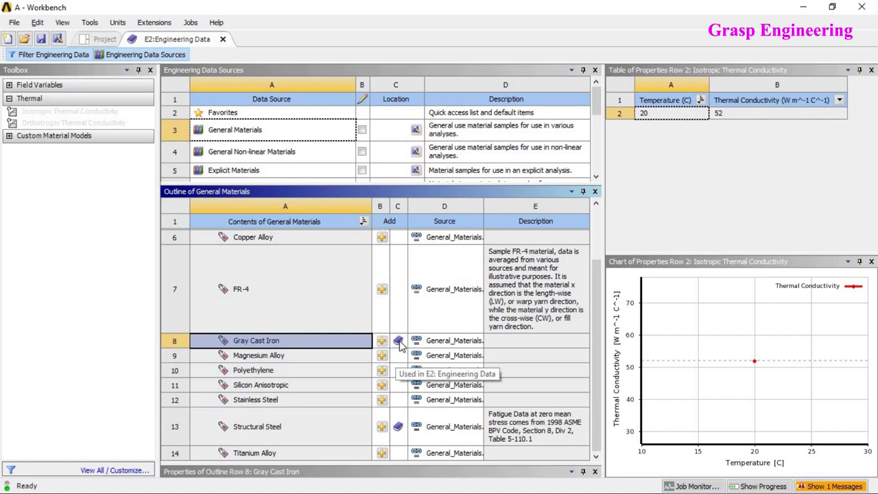
click(128, 56)
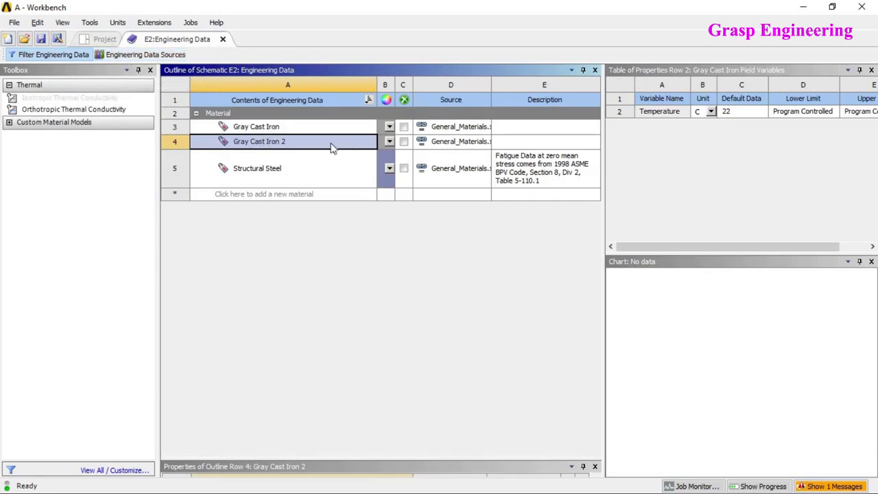
Suppress the Gray Cast Iron 2 and Structural Steel materials and close Engineering Data
click(404, 142)
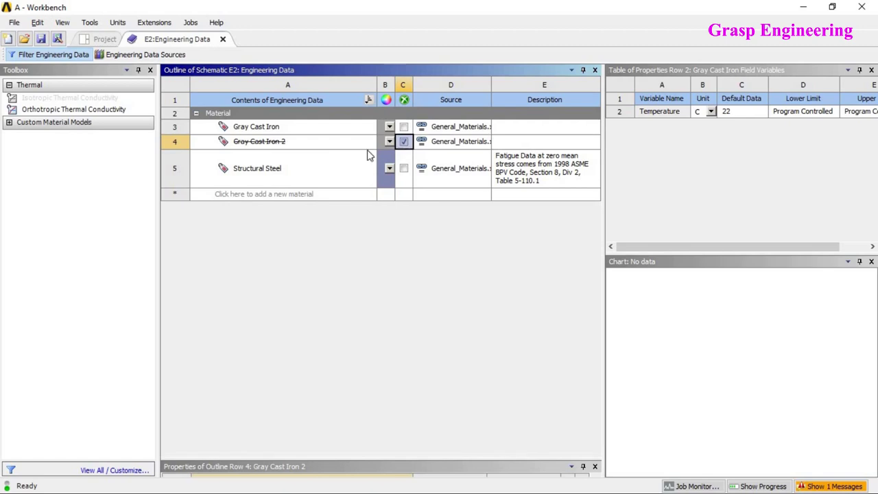
click(404, 169)
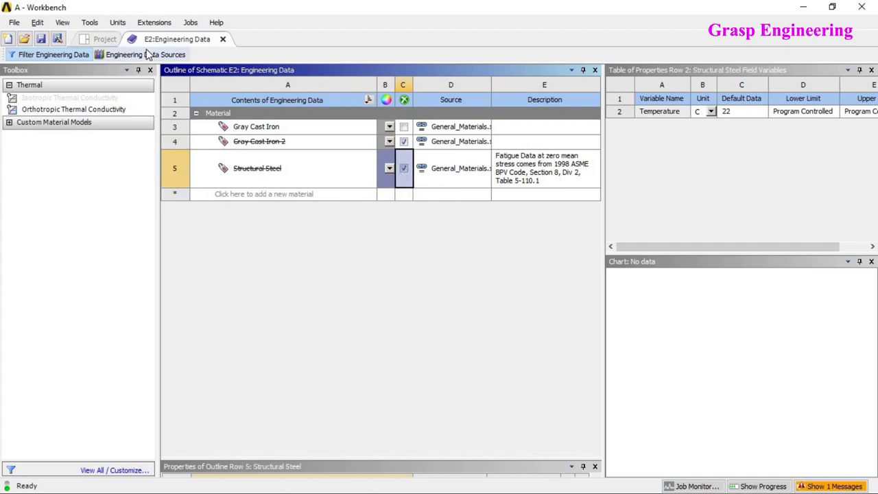
click(222, 39)
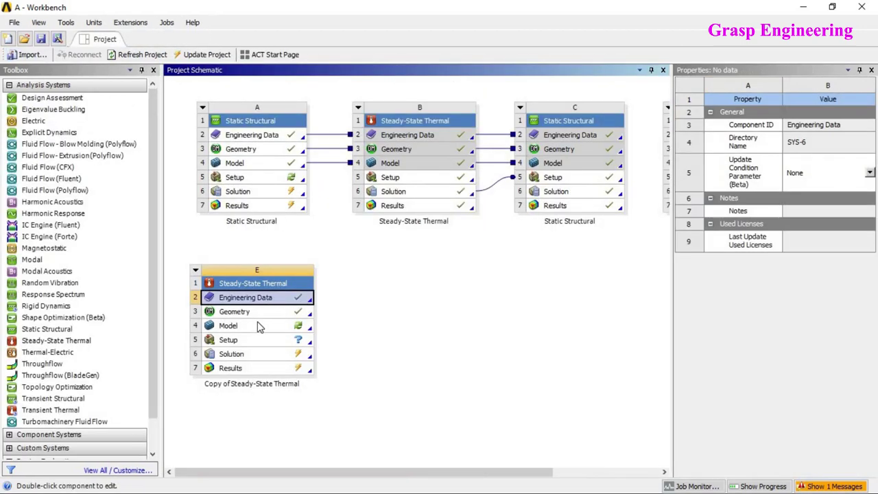
Open the Model of the Copy of Steady-State Thermal system, re-reading the upstream data, and refresh its materials
double_click(258, 327)
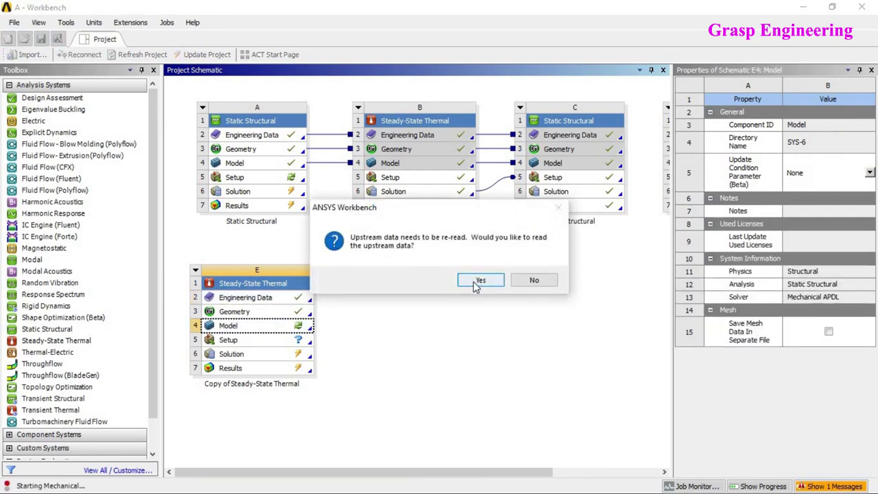
click(473, 282)
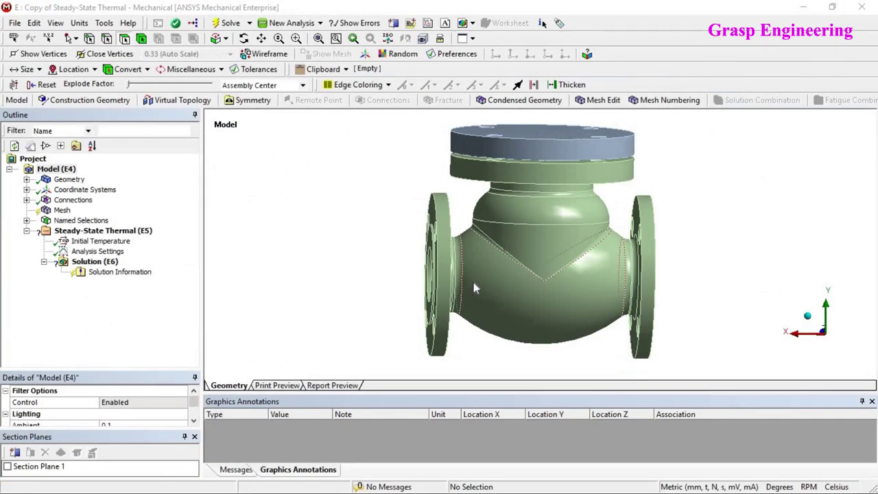
right_click(57, 170)
click(107, 309)
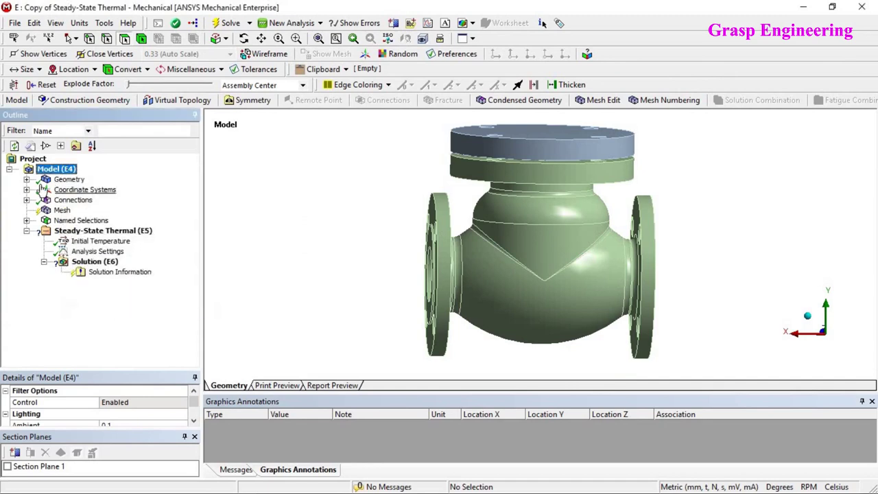
Check the material assignments of GASKET-1, bonnet-1 and body-1
click(82, 191)
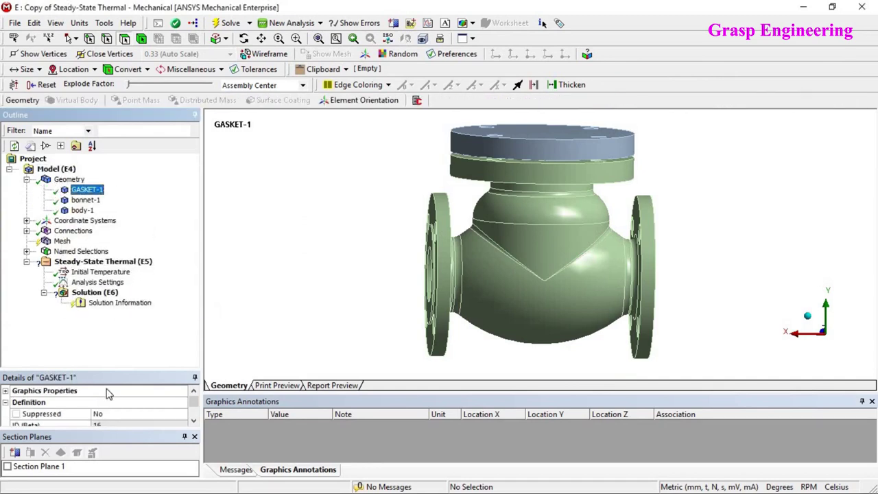
click(194, 437)
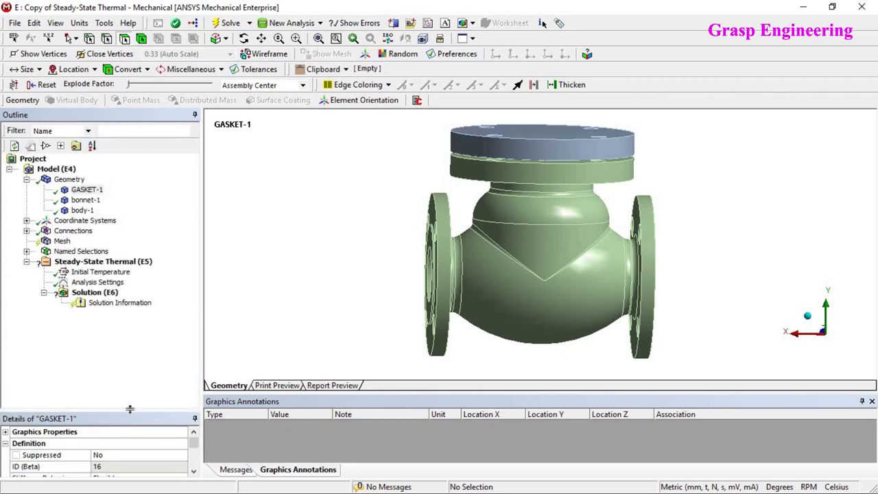
drag(141, 319, 142, 325)
click(183, 446)
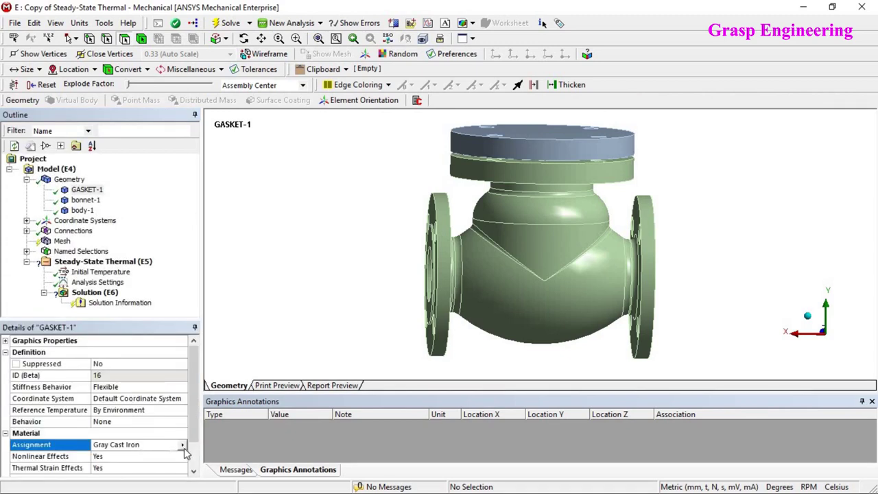
click(183, 446)
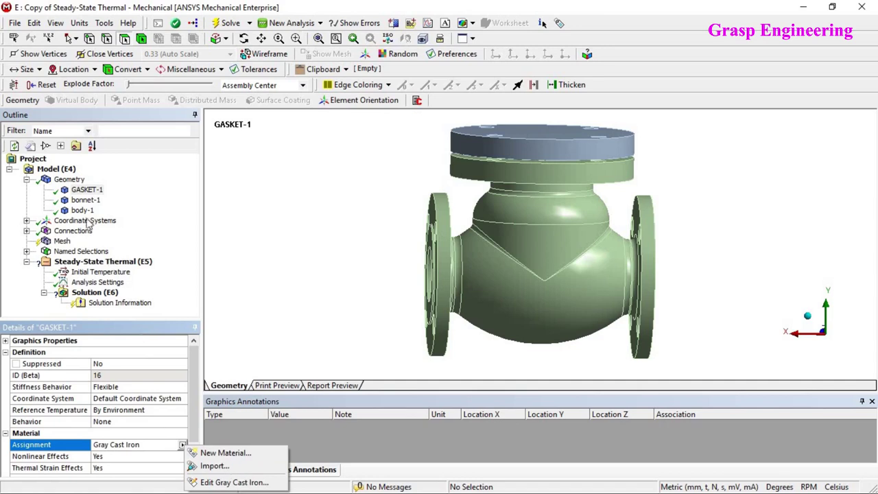
click(79, 200)
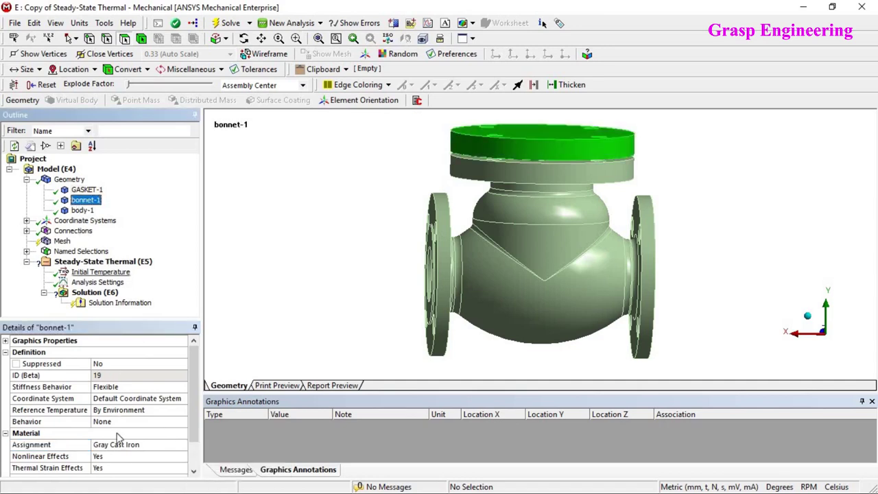
click(80, 210)
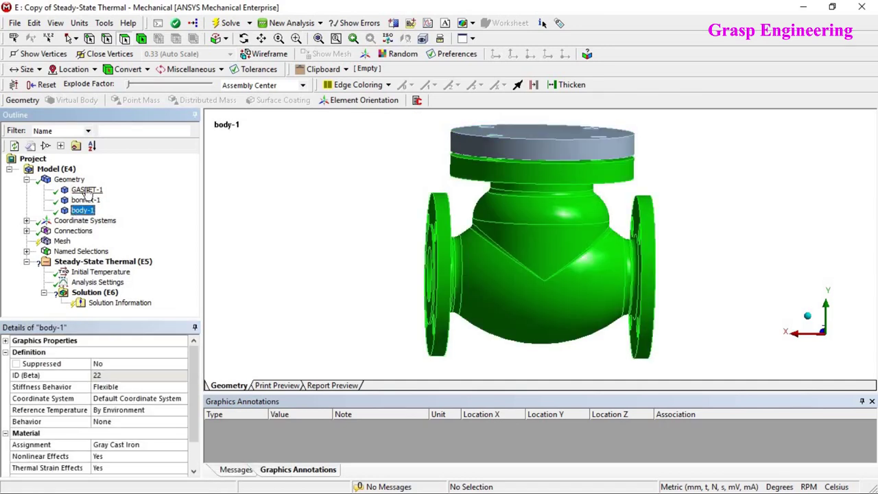
click(87, 190)
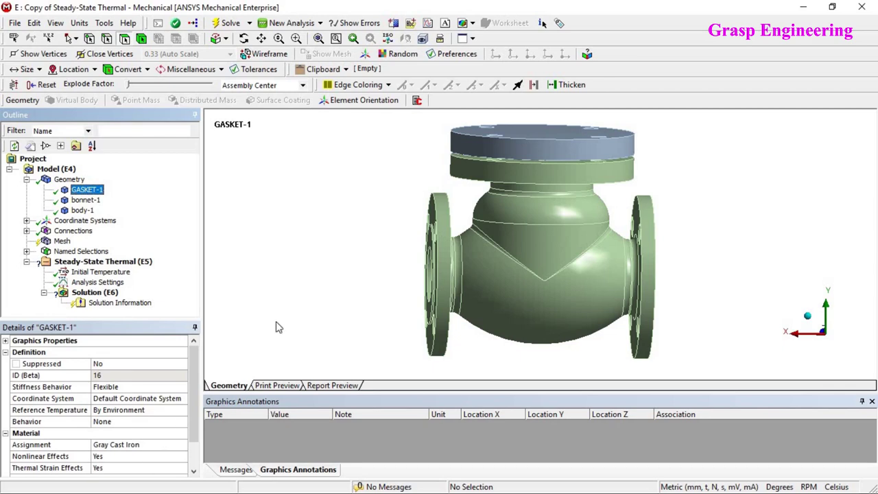
click(248, 323)
Return to Workbench, reopen Engineering Data of the Copy of Steady-State Thermal system and review the General Materials source
click(803, 7)
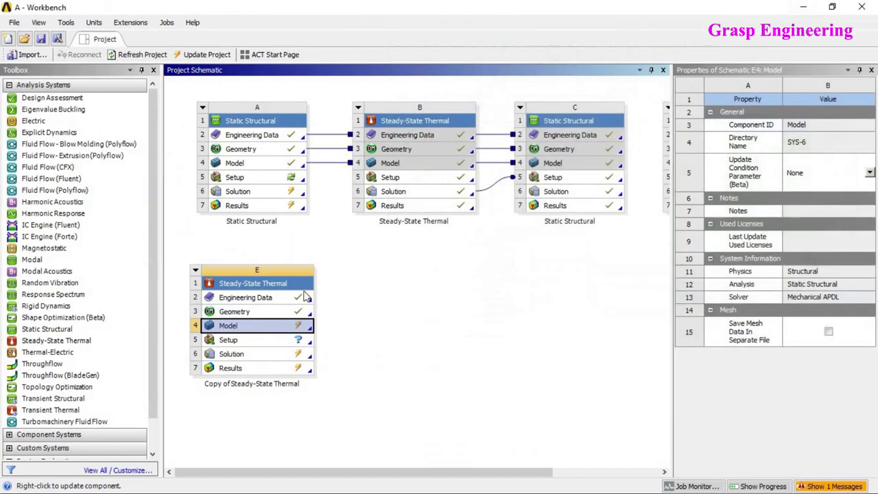
double_click(245, 298)
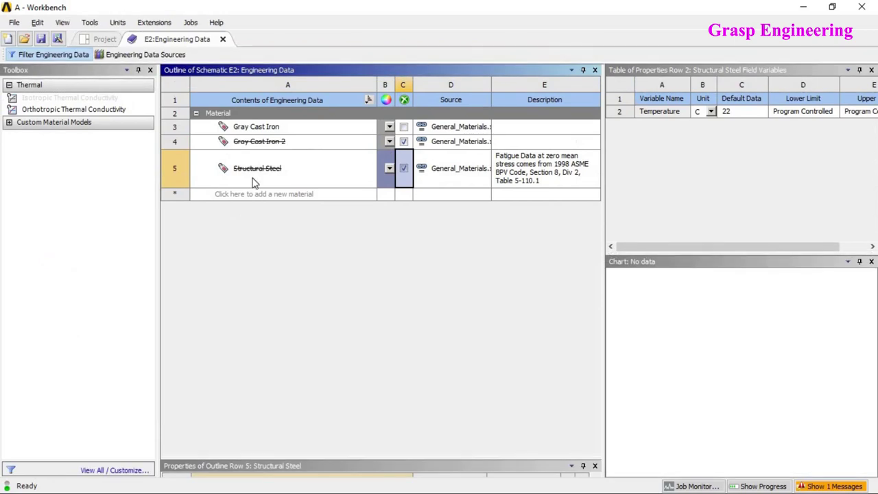
click(249, 194)
click(141, 54)
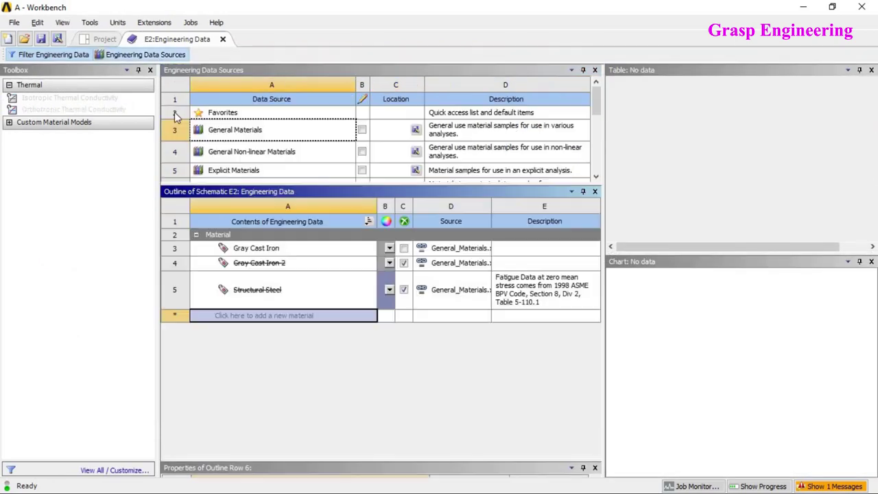
click(254, 132)
click(254, 132)
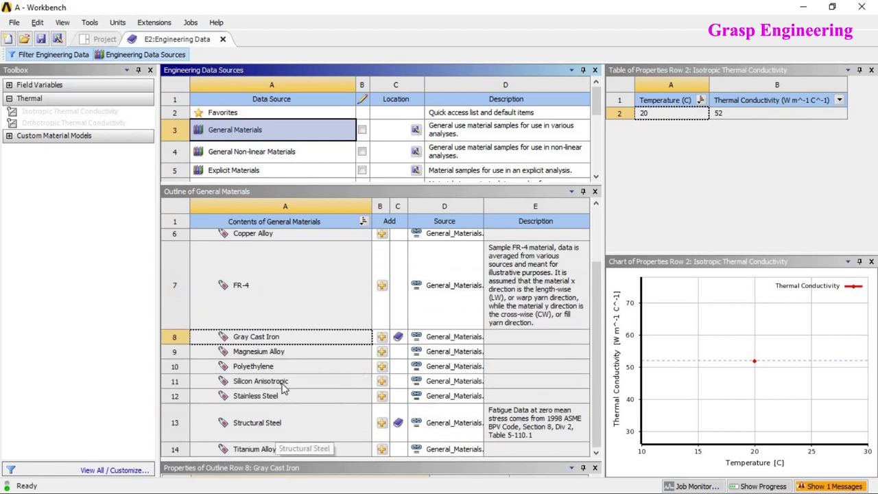
scroll(275, 266, up, 3)
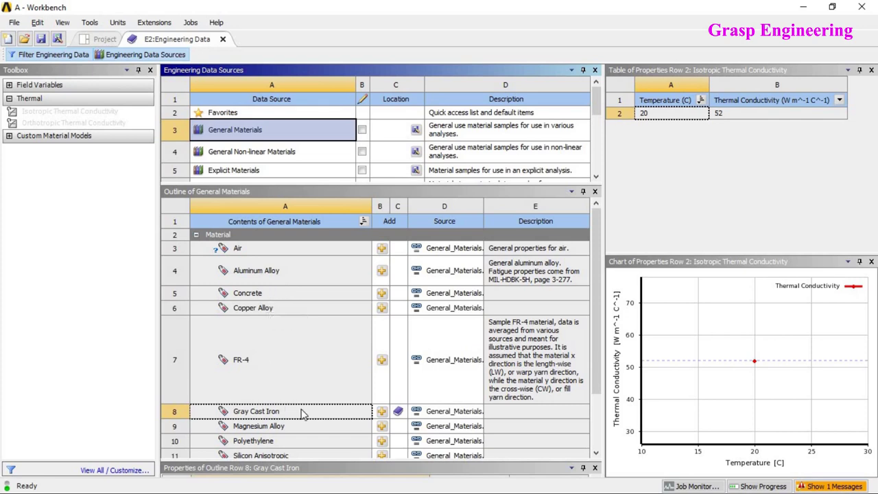
scroll(295, 419, down, 3)
click(157, 56)
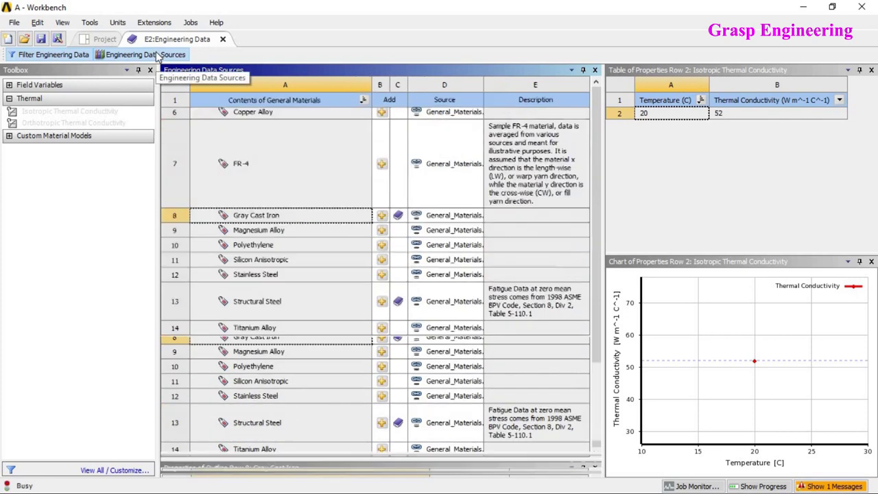
Unsuppress Structural Steel and reopen the Model of the Copy of Steady-State Thermal system, re-reading the upstream data
click(404, 169)
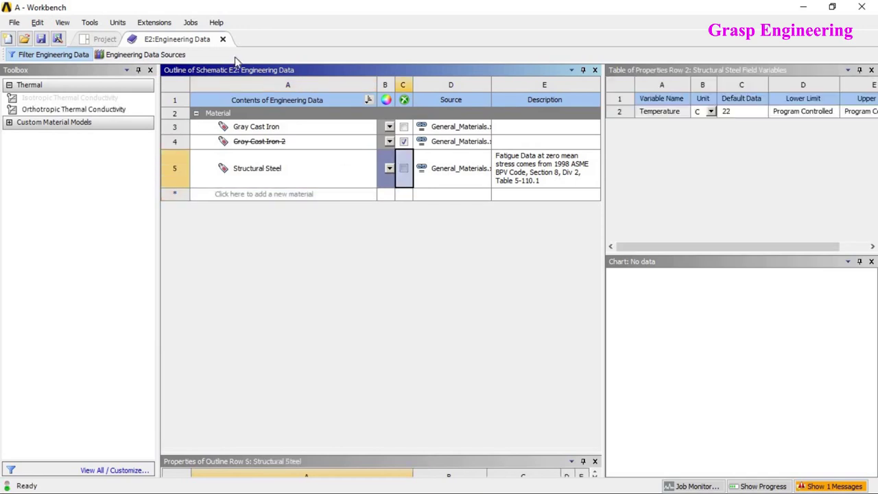
click(223, 37)
double_click(274, 325)
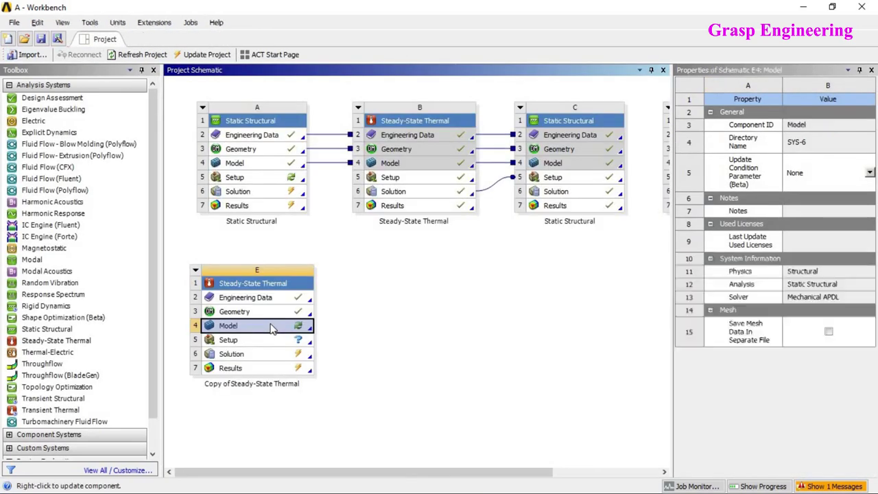
click(483, 281)
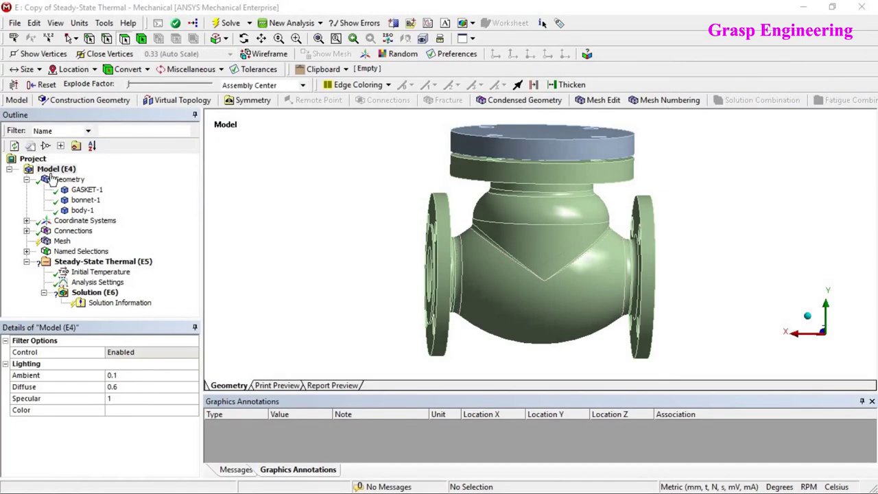
Refresh the model's materials and assign Structural Steel to GASKET-1
right_click(56, 169)
click(96, 312)
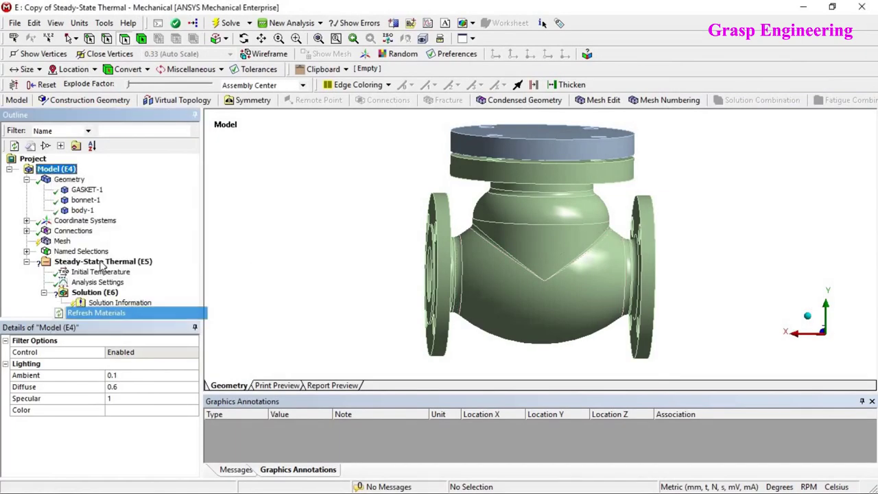
click(87, 191)
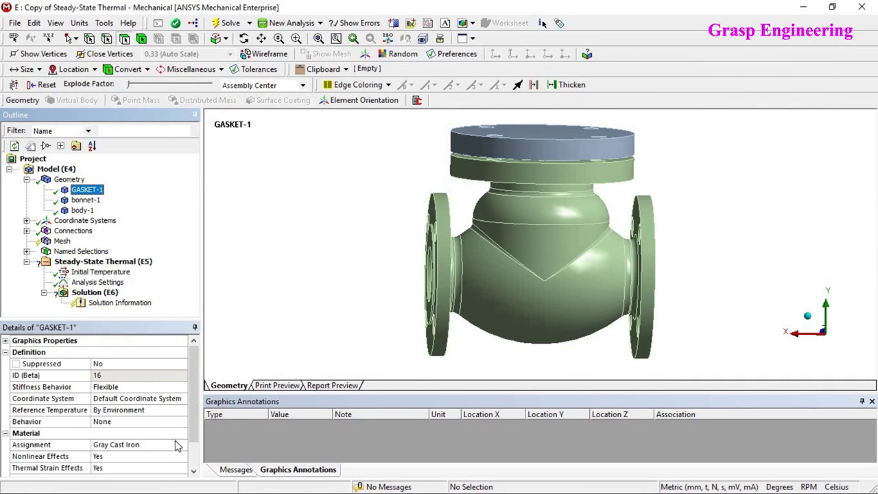
click(176, 446)
click(180, 445)
click(257, 432)
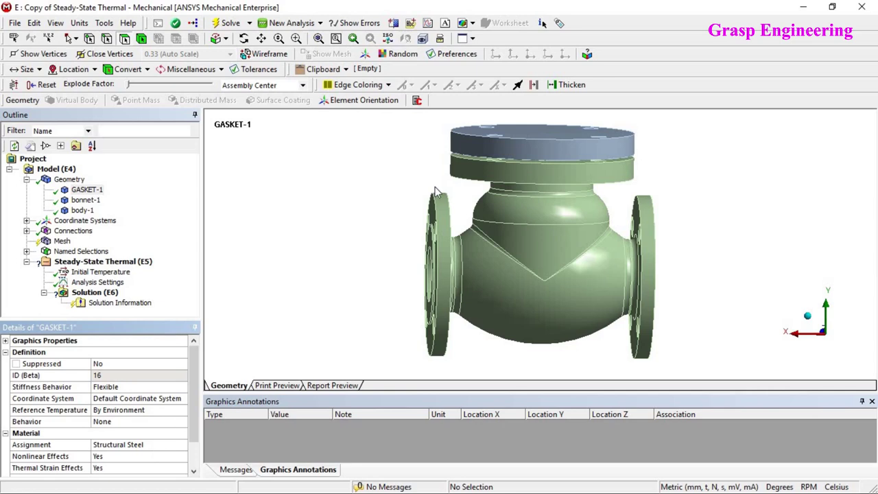
click(60, 243)
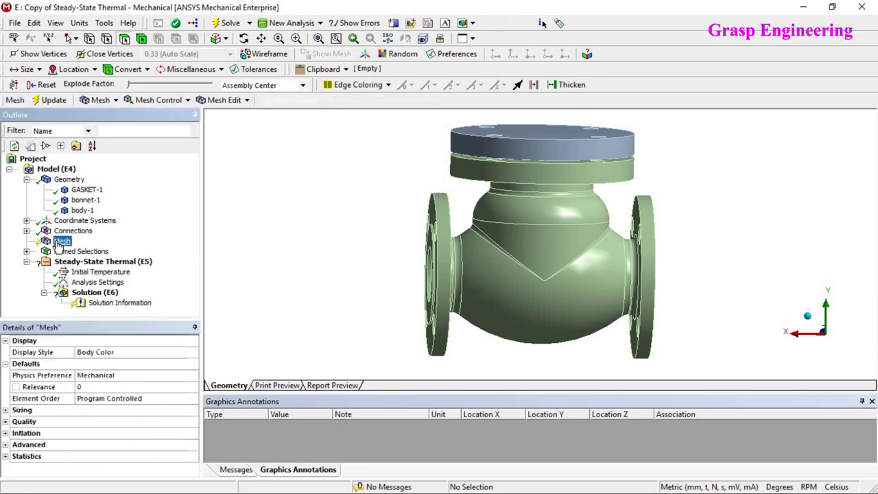
click(472, 234)
middle_drag(471, 226, 508, 210)
click(258, 206)
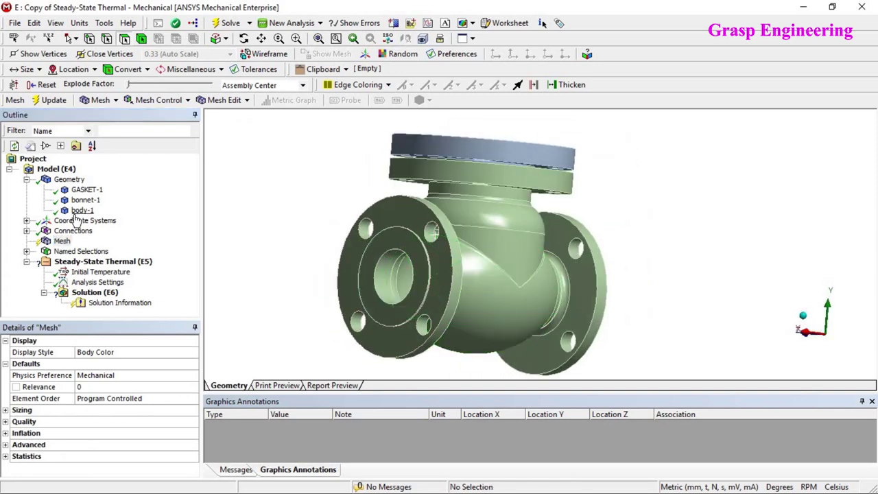
click(82, 210)
click(91, 192)
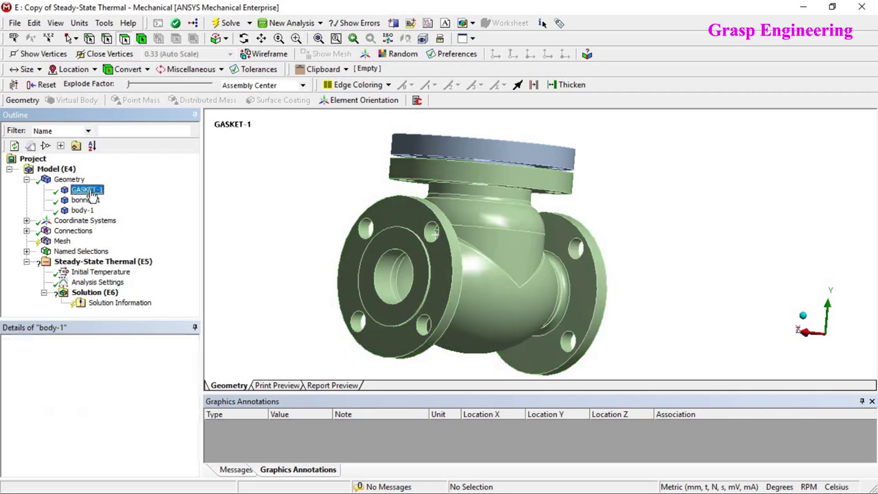
Clear the generated data of the valve's mesh
click(59, 244)
right_click(59, 245)
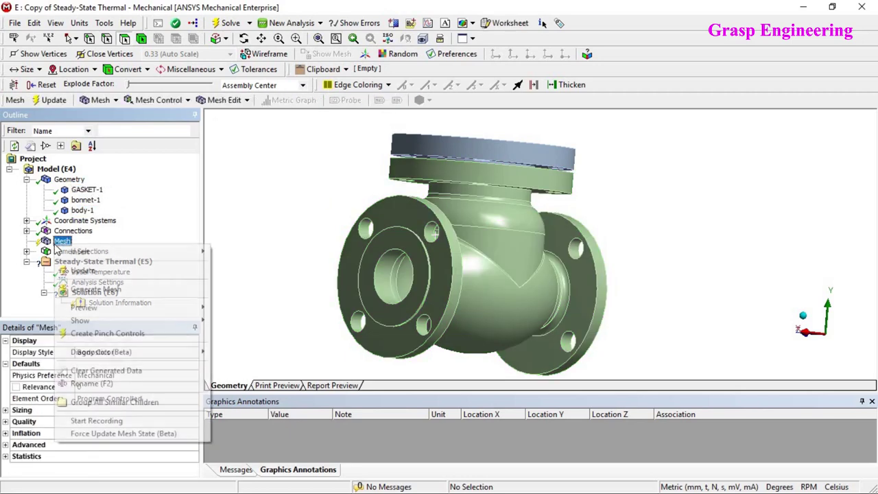
click(113, 370)
click(482, 299)
Examine the valve's flanges, bolt holes and body edges from both sides before meshing
scroll(391, 262, up, 3)
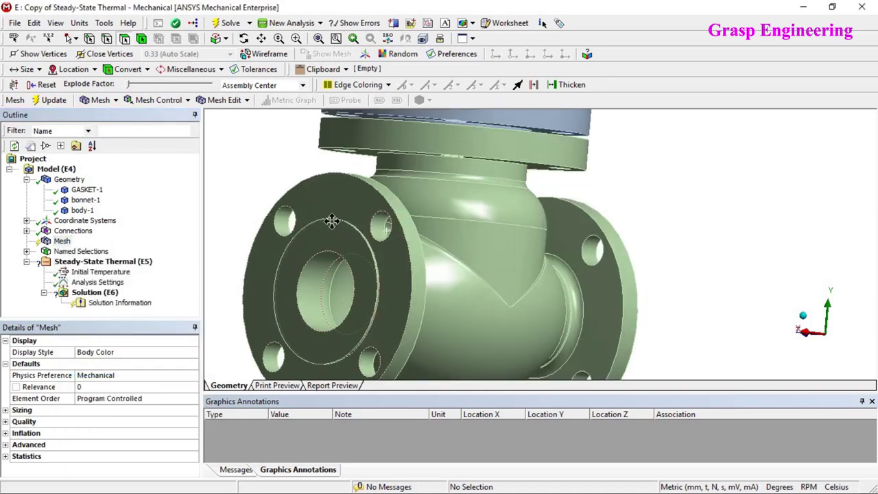
ctrl+middle_drag(332, 222, 484, 309)
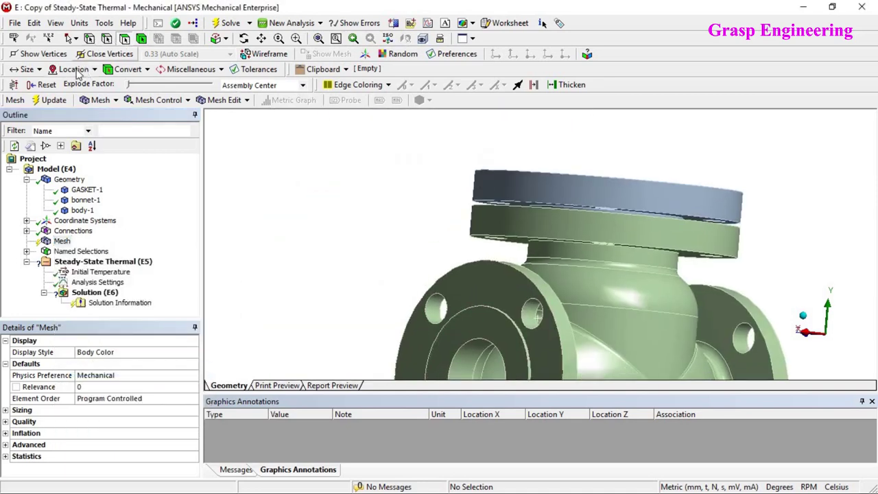
click(46, 56)
ctrl+middle_drag(599, 300, 586, 258)
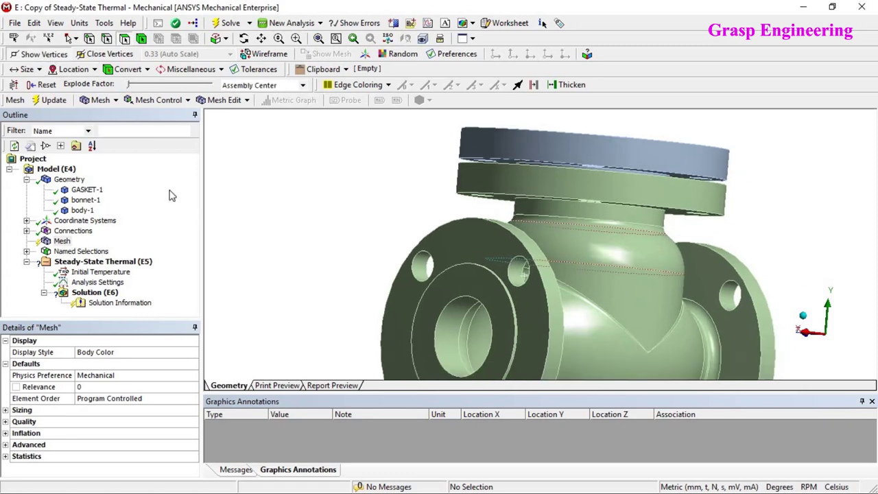
scroll(539, 273, down, 4)
middle_drag(623, 289, 337, 154)
scroll(489, 260, up, 2)
scroll(489, 266, up, 2)
click(62, 56)
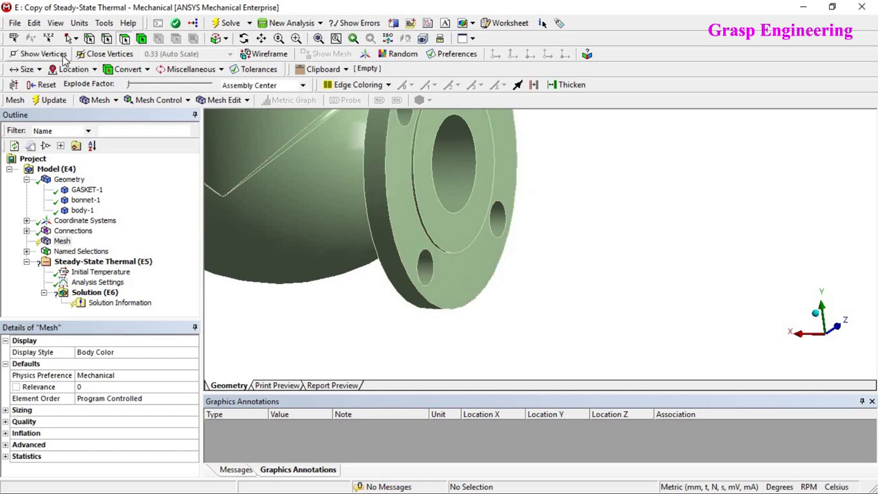
Measure the flange bore's edge, the V-shaped edge on the valve body and the flange's outer edge
click(106, 38)
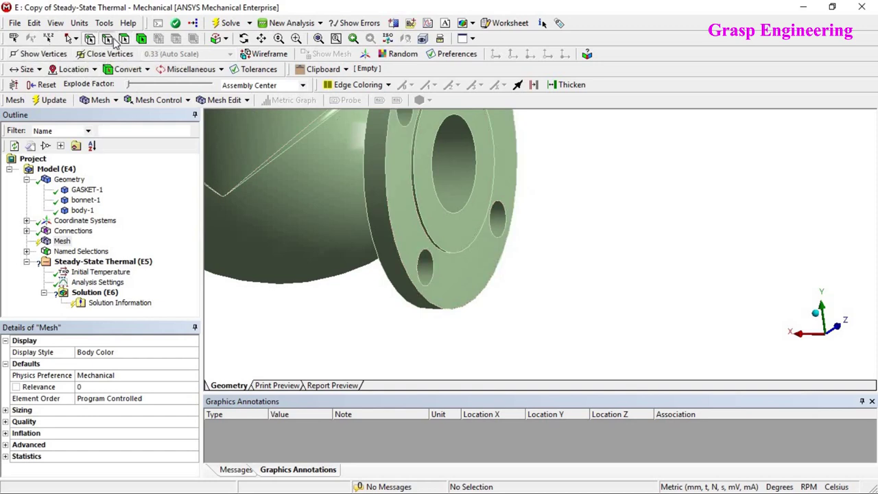
click(456, 212)
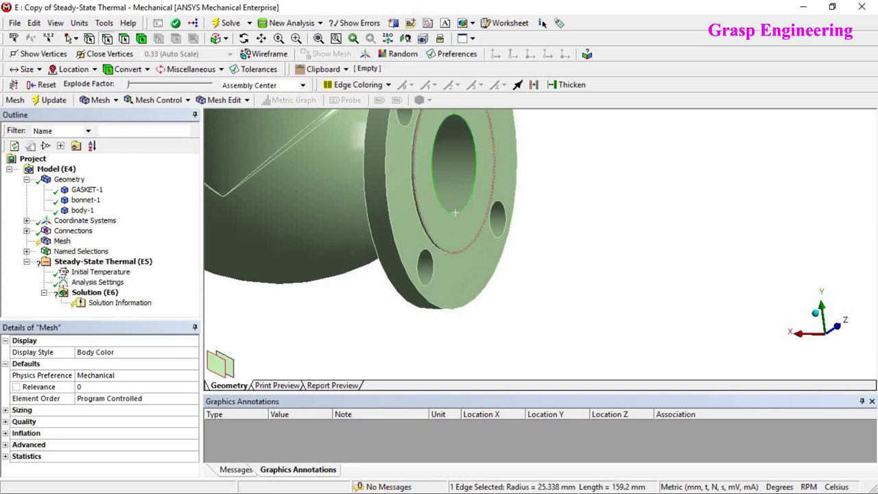
scroll(576, 239, down, 2)
middle_drag(400, 183, 556, 314)
scroll(557, 314, up, 2)
click(544, 317)
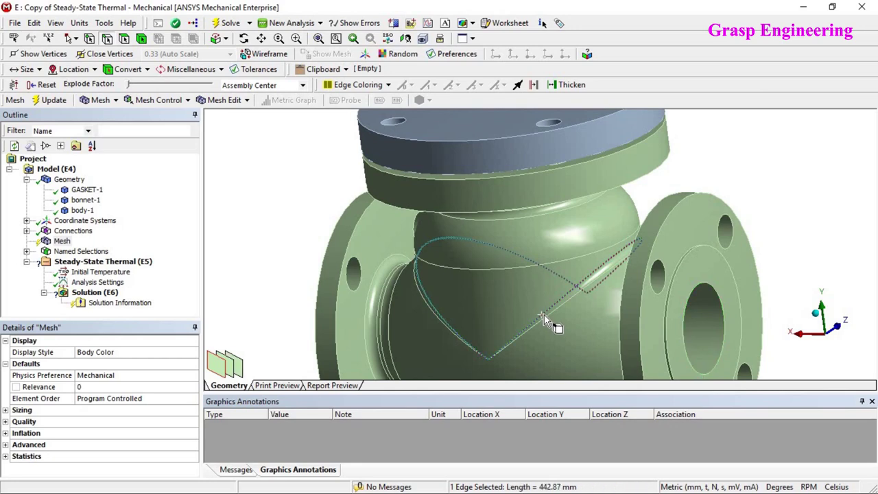
scroll(544, 315, down, 2)
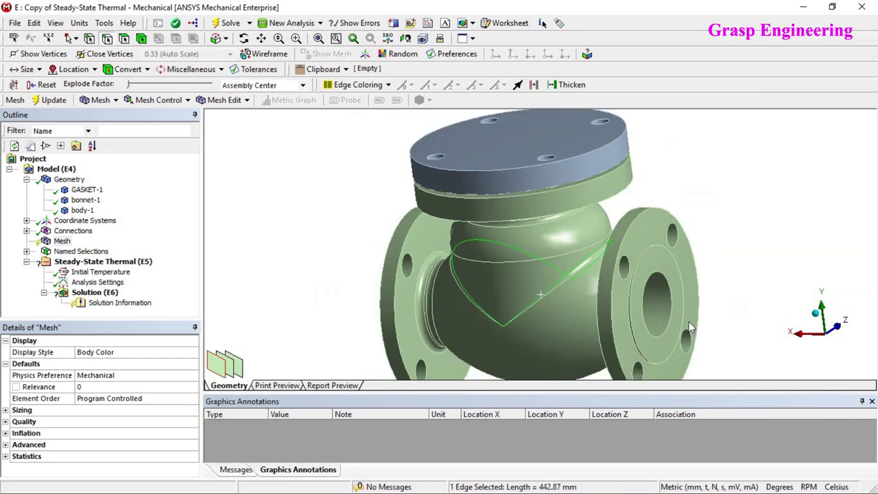
click(653, 209)
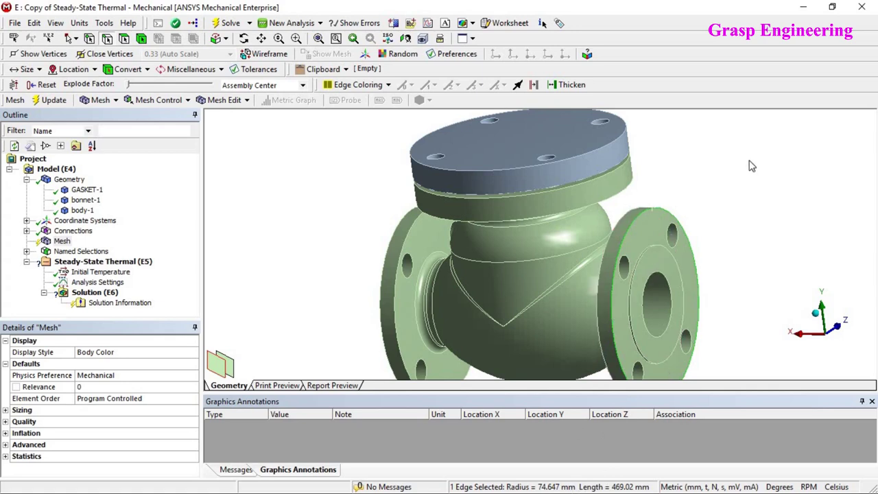
click(557, 220)
Insert a mesh sizing control scoped to all three bodies of the valve
scroll(557, 220, down, 5)
middle_drag(454, 284, 508, 291)
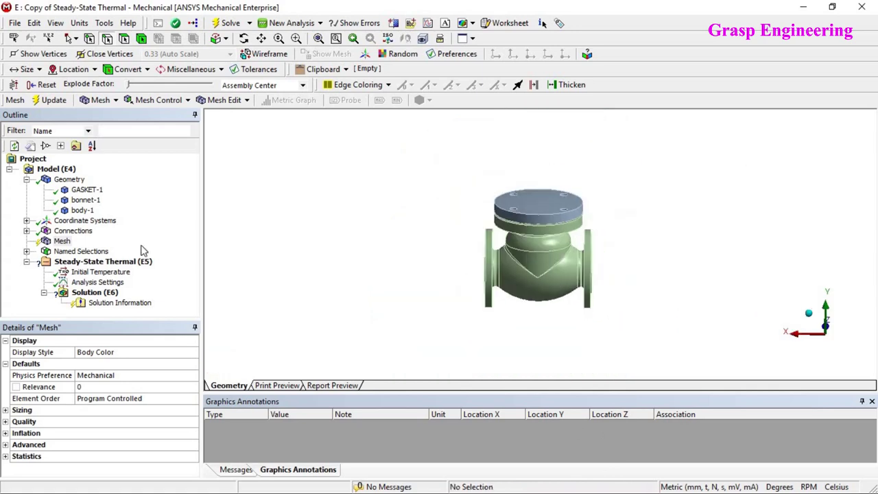
right_click(62, 240)
mouse_move(81, 252)
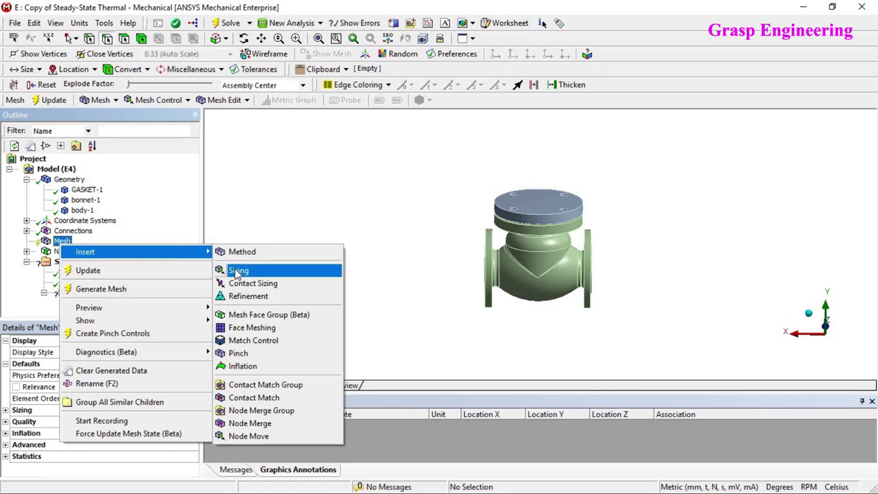
click(237, 272)
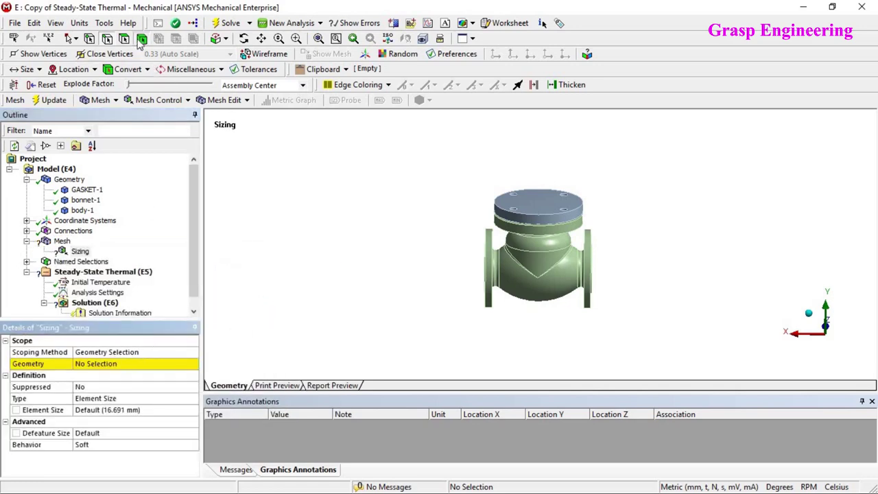
right_click(408, 202)
click(474, 406)
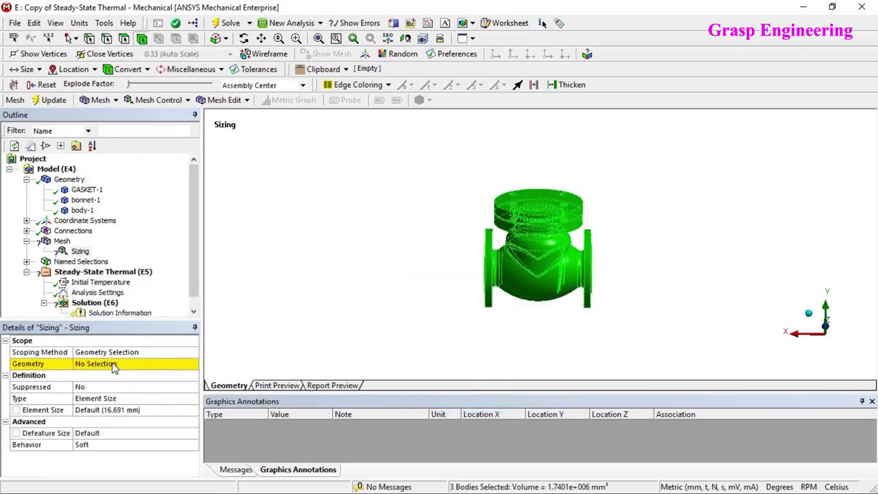
click(114, 365)
click(106, 364)
Set the body sizing's element size to 15 mm and generate the mesh
click(127, 410)
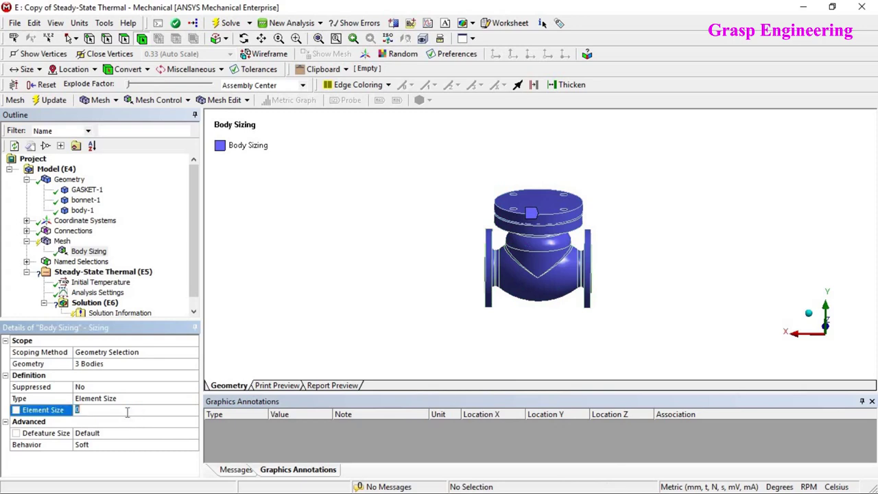
text(15)
key(Return)
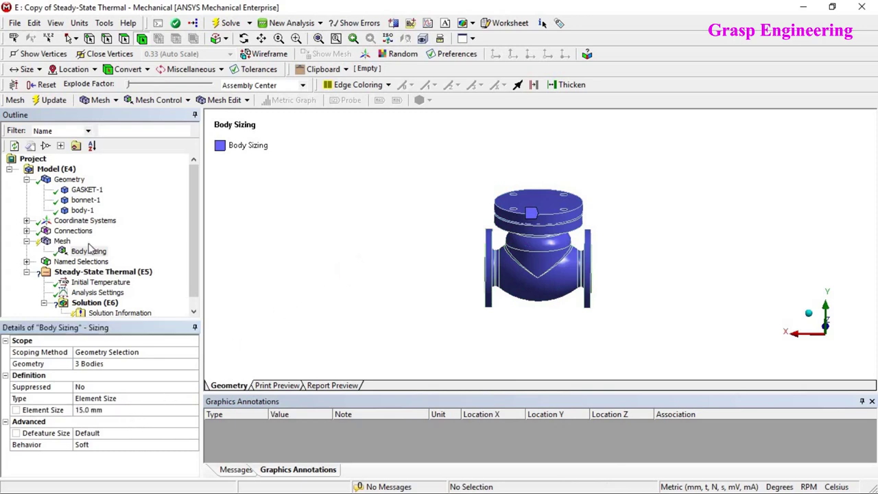
right_click(62, 241)
click(126, 290)
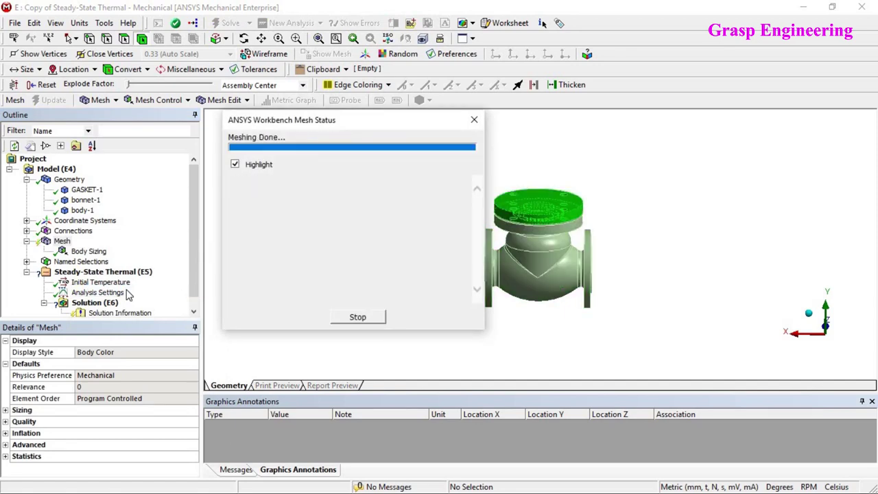
Examine the coarse mesh and set the body sizing's element size to 5 mm
scroll(569, 243, up, 5)
middle_drag(617, 284, 531, 287)
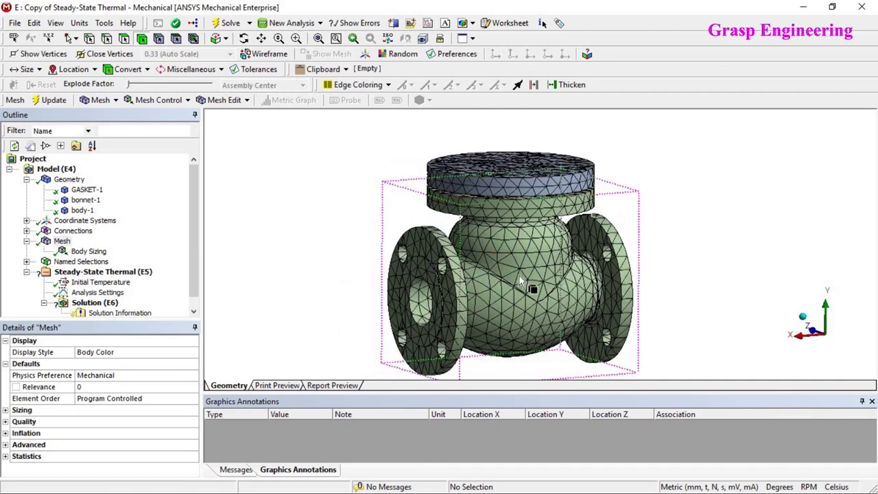
scroll(531, 287, down, 3)
click(89, 251)
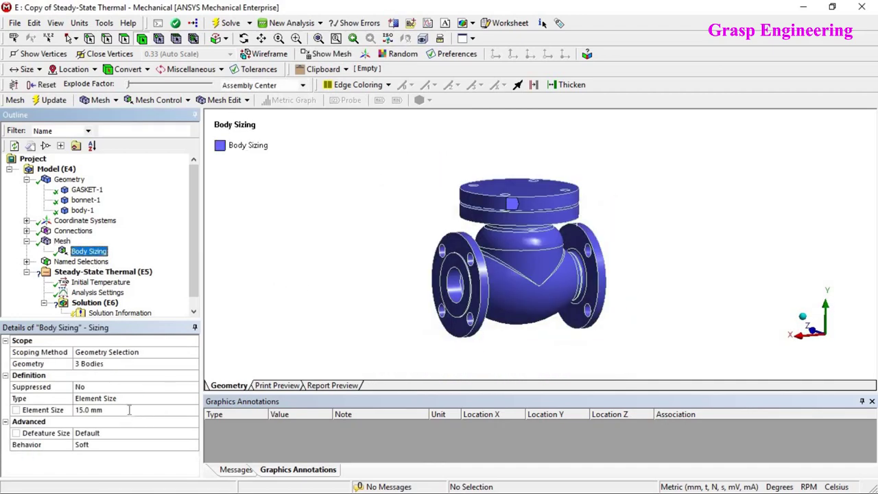
click(129, 410)
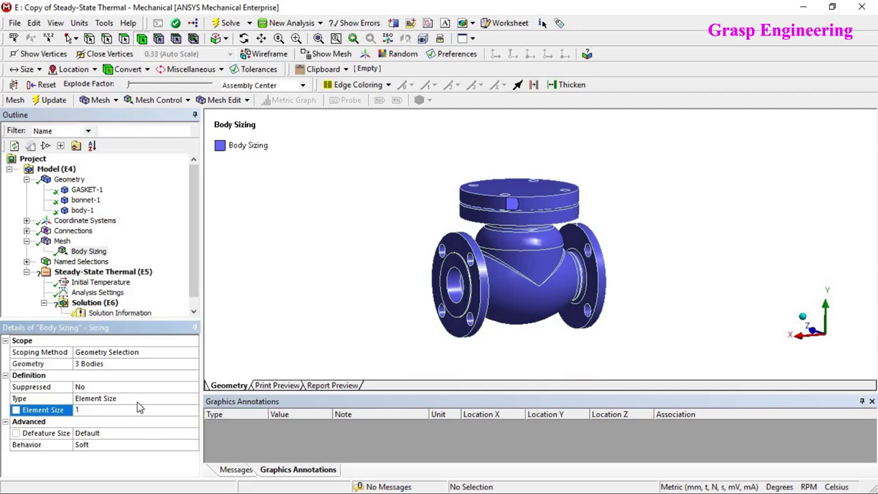
text(5)
key(Return)
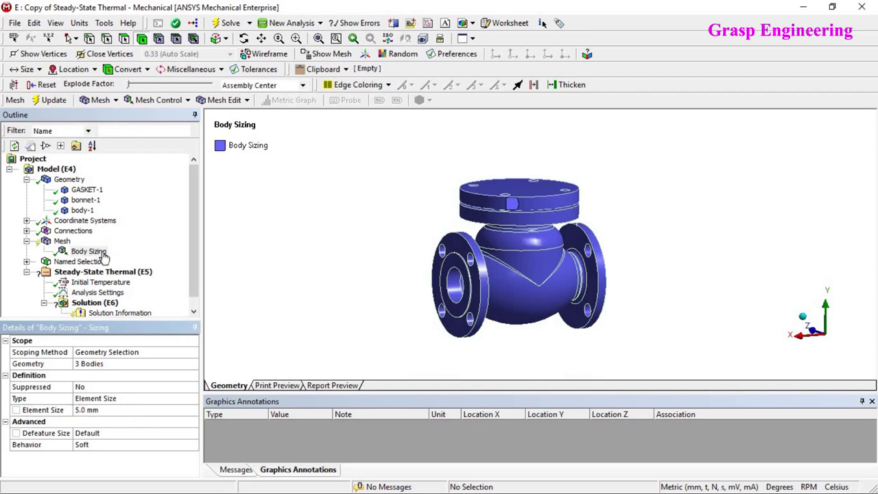
Clear the outdated mesh data, generate the finer mesh and inspect it on the valve
right_click(61, 241)
click(130, 387)
click(489, 300)
right_click(59, 241)
click(103, 289)
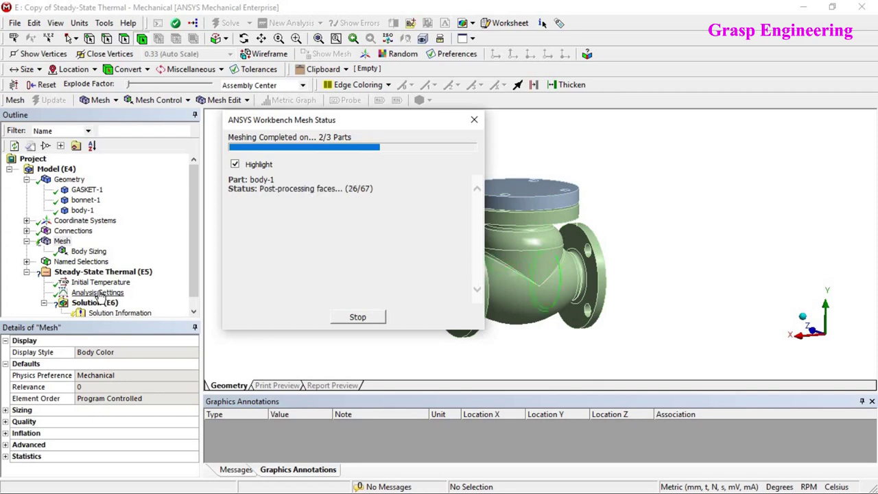
drag(307, 121, 199, 73)
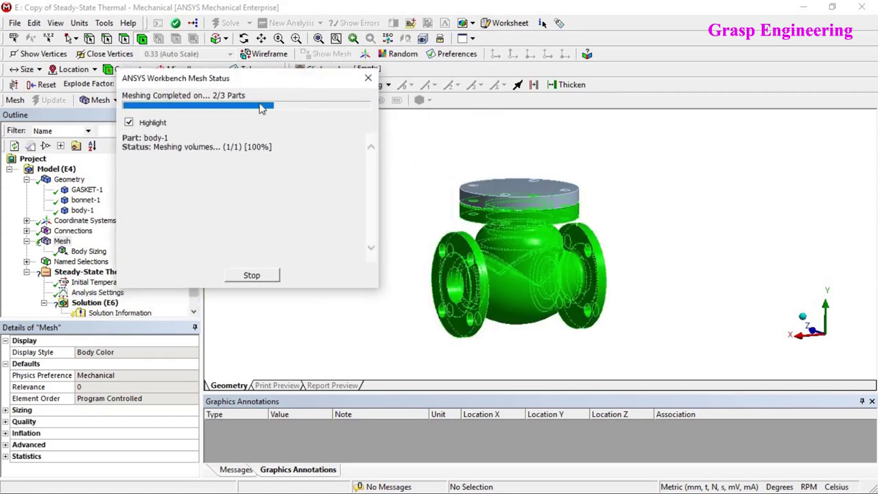
scroll(482, 298, up, 3)
middle_drag(506, 281, 612, 257)
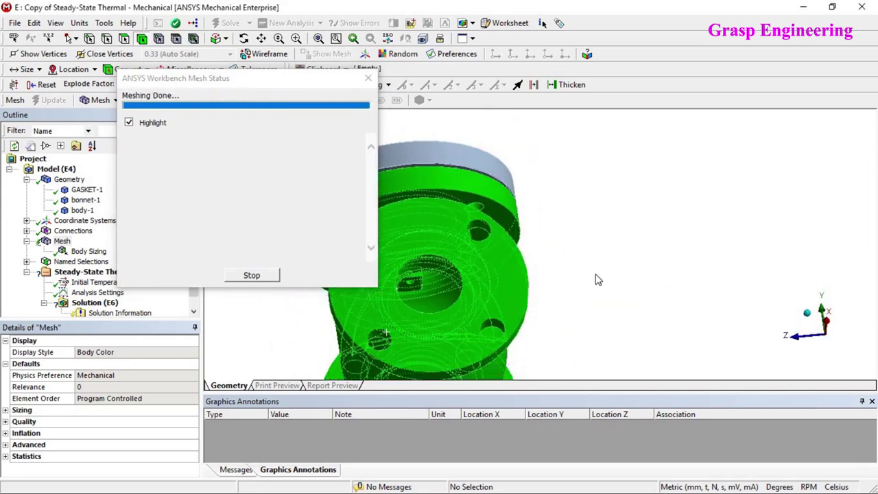
scroll(643, 232, down, 2)
middle_drag(500, 287, 512, 230)
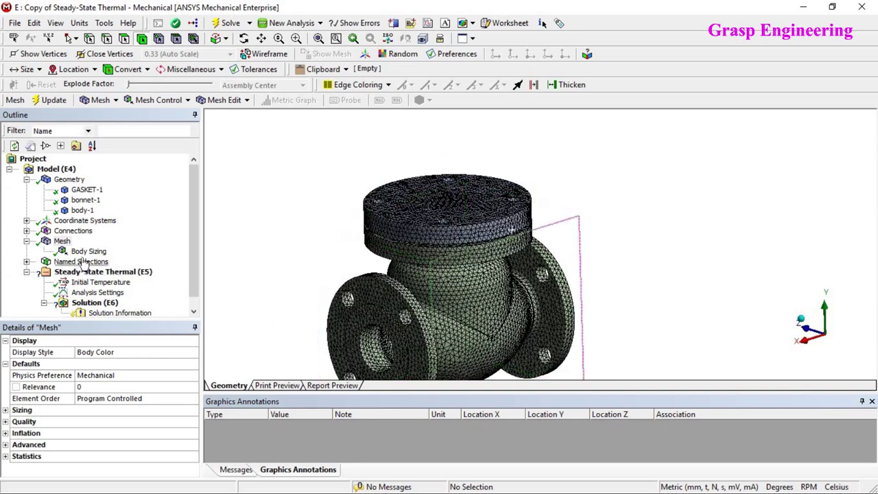
Set the body sizing's element size to 8 mm and clear the obsolete mesh data
click(88, 251)
click(97, 410)
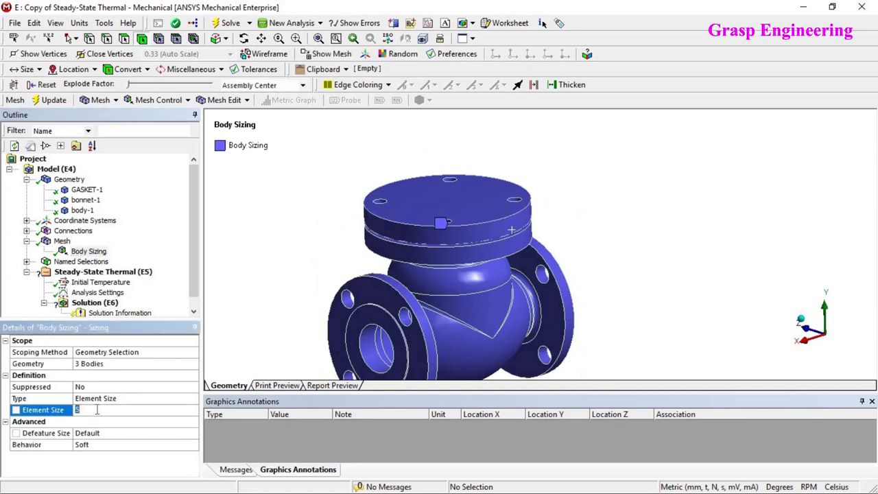
text(8)
key(Return)
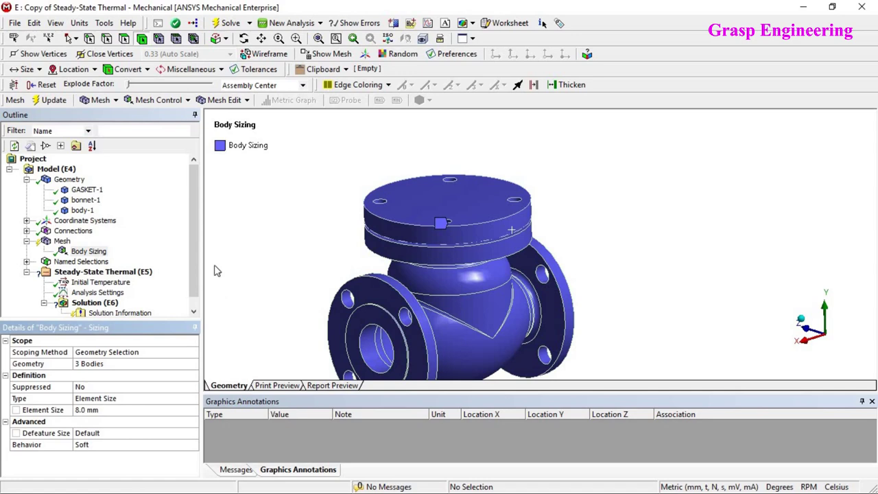
right_click(62, 241)
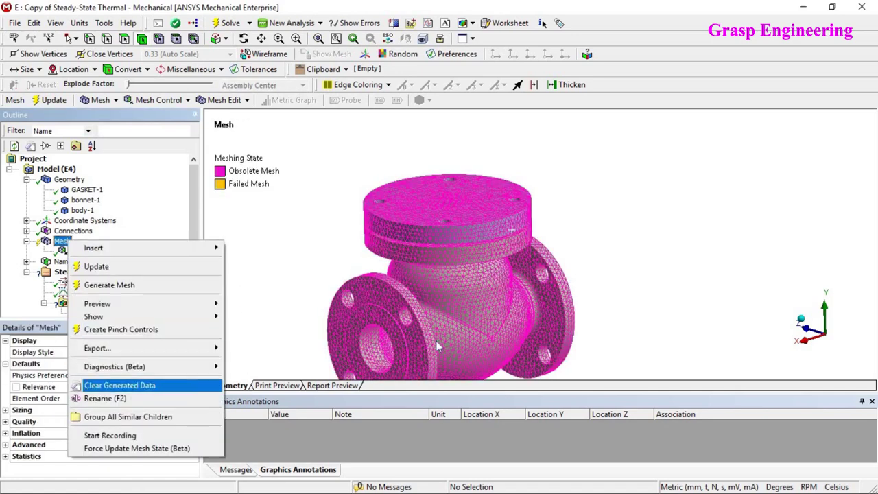
click(130, 384)
click(487, 299)
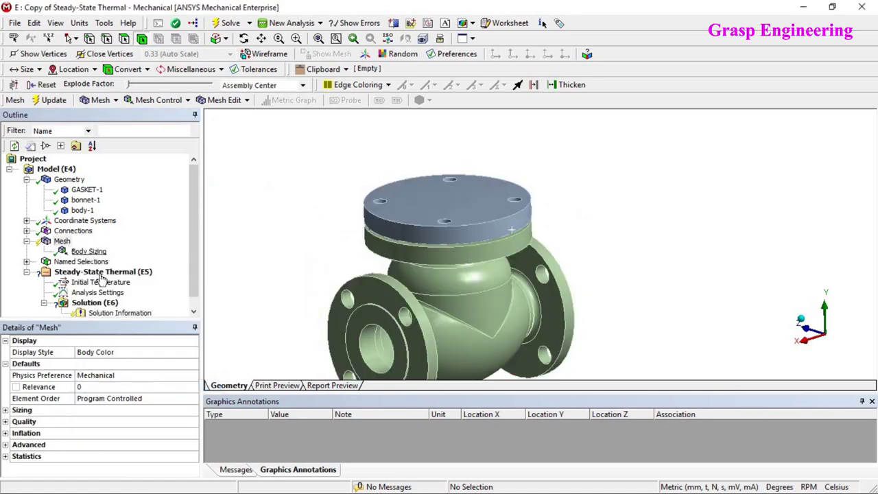
Set the body sizing's element size to 10 mm
click(88, 251)
click(89, 410)
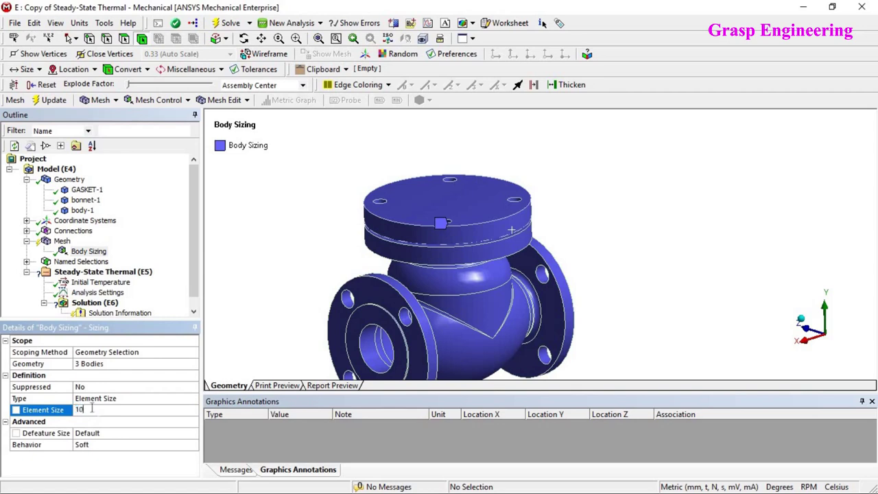
text(10)
key(Return)
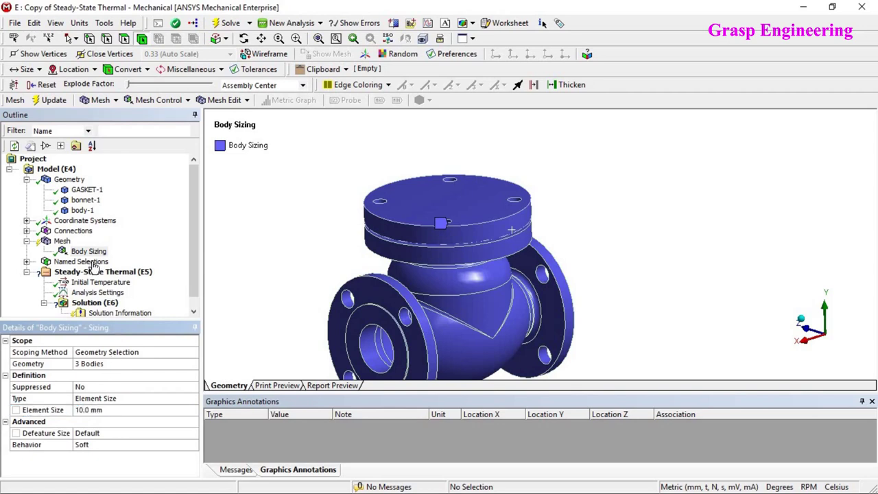
Change the element size of the three-body sizing control back to 8 mm
click(89, 410)
text(8)
key(Return)
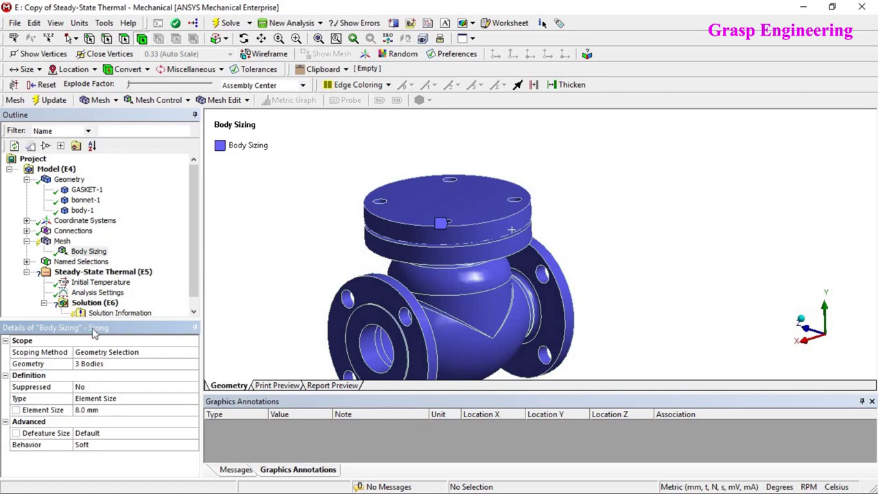
Generate the mesh with the current body sizing and inspect it on the valve
click(61, 242)
right_click(61, 241)
click(107, 286)
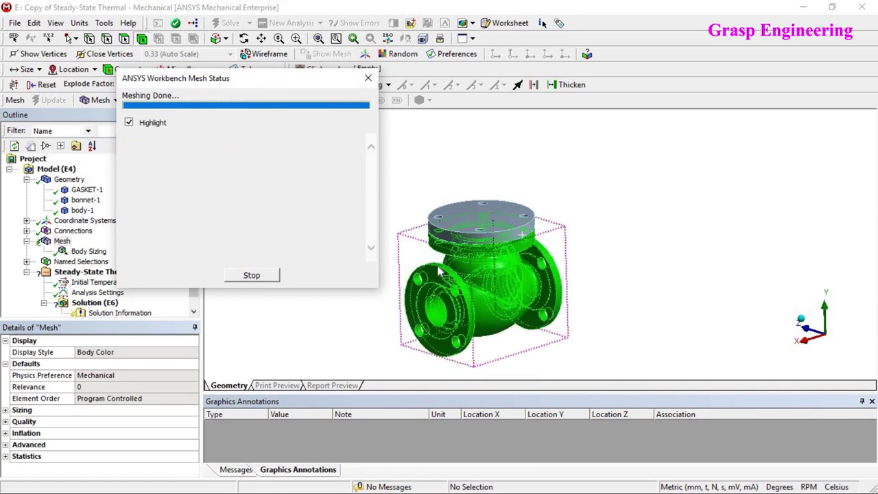
middle_drag(448, 334, 412, 264)
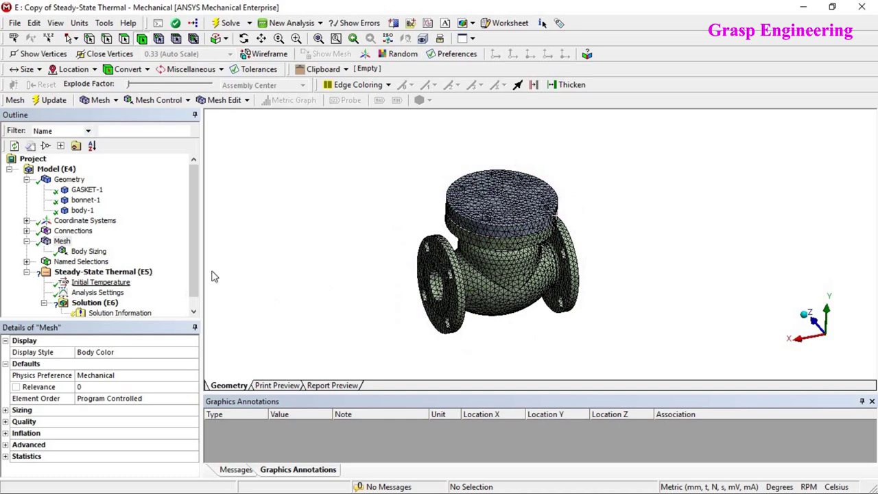
middle_drag(450, 307, 453, 310)
Expand the connections and isolate the gasket and bonnet of the first contact region to examine their contact faces
drag(112, 354, 115, 384)
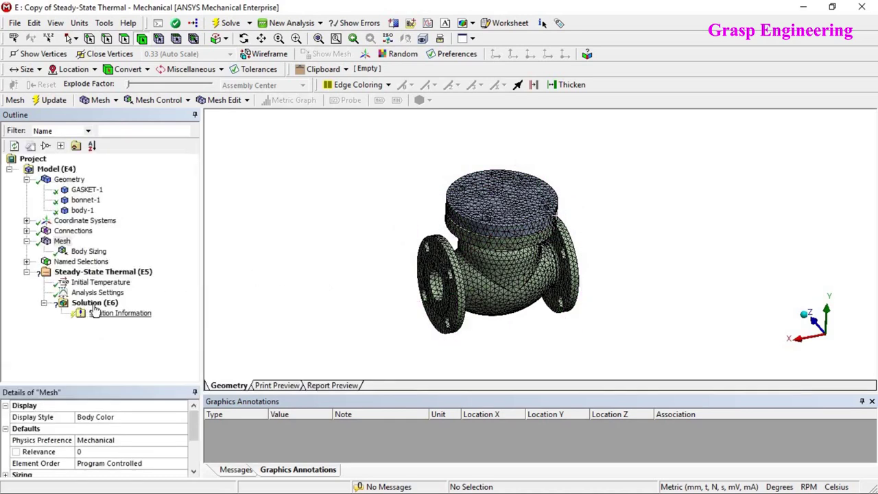
click(109, 272)
right_click(110, 275)
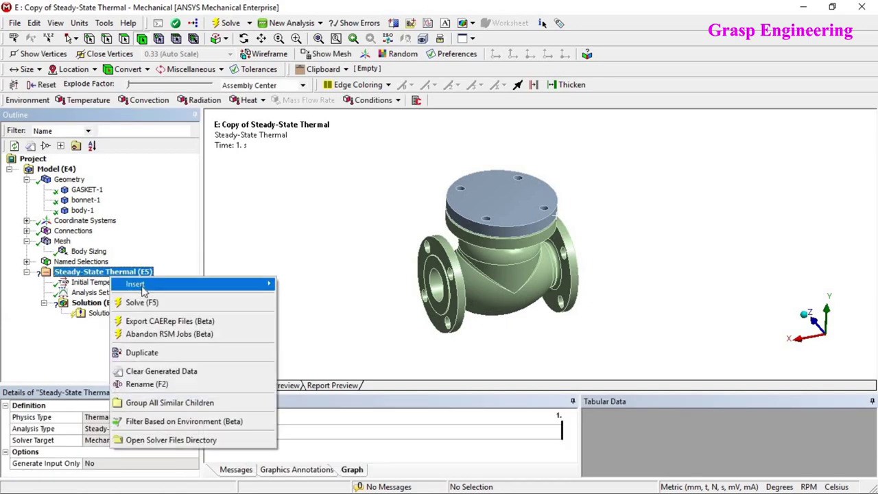
click(26, 231)
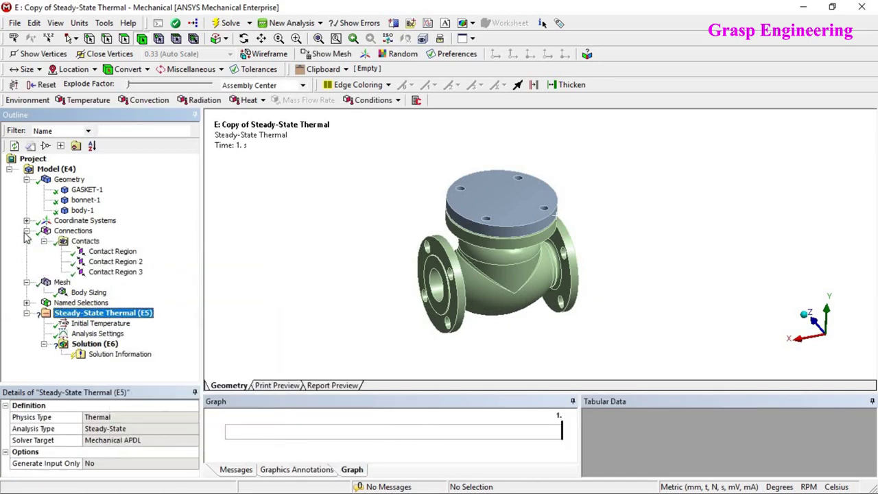
click(113, 252)
right_click(124, 257)
click(184, 272)
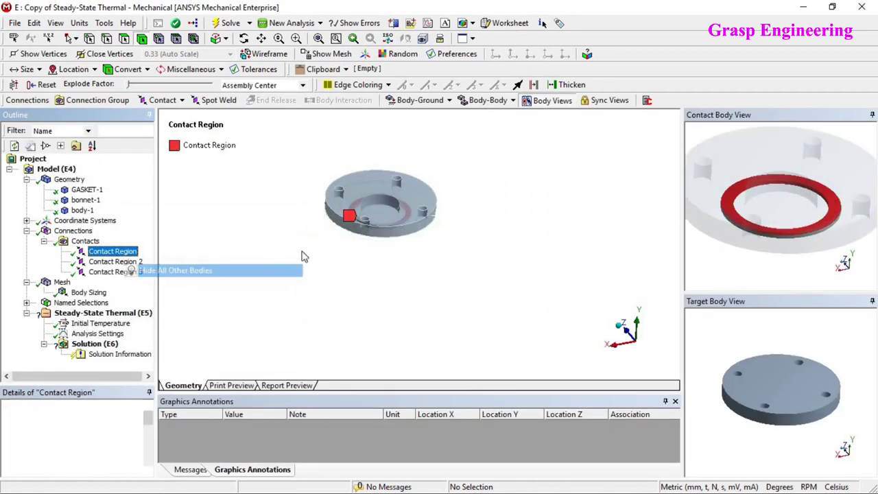
middle_drag(394, 220, 357, 289)
scroll(412, 265, up, 3)
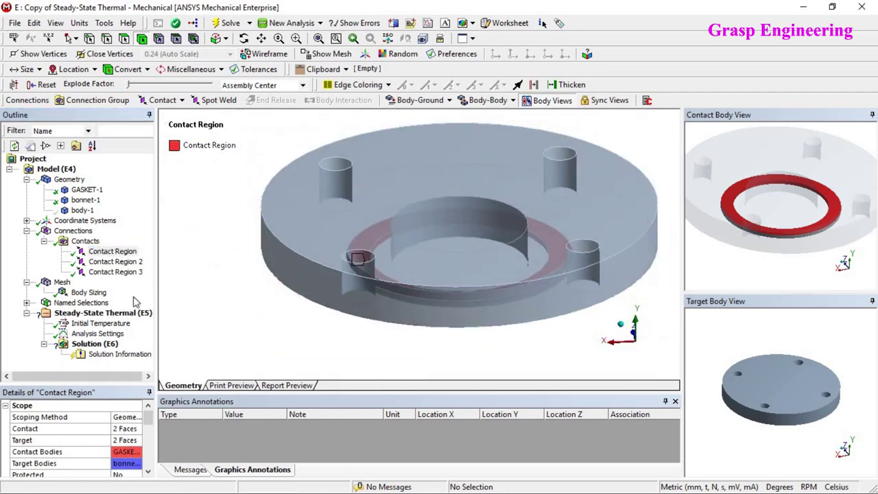
Hide all bodies except those of Contact Region 2 and examine the gasket-to-body contact
click(117, 262)
right_click(117, 262)
click(194, 269)
middle_drag(412, 290, 256, 231)
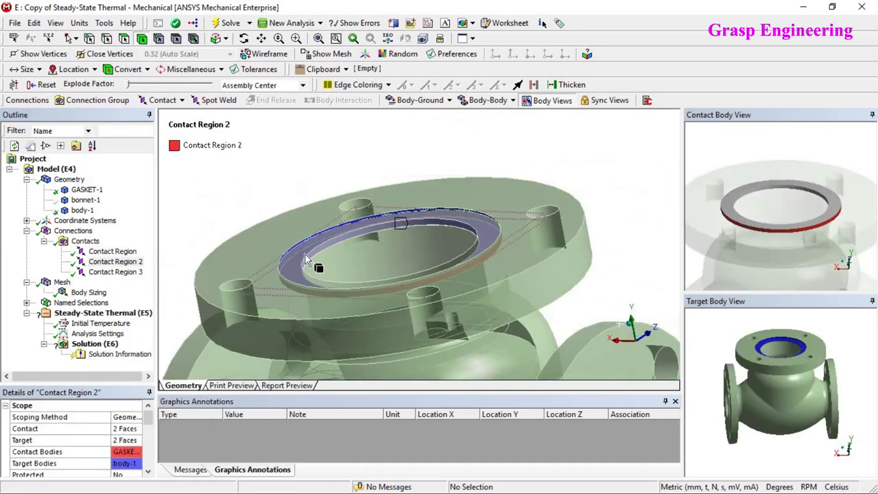
Isolate the bodies of Contact Region 3 and examine its contact and target faces between bonnet and valve body
click(120, 274)
right_click(120, 275)
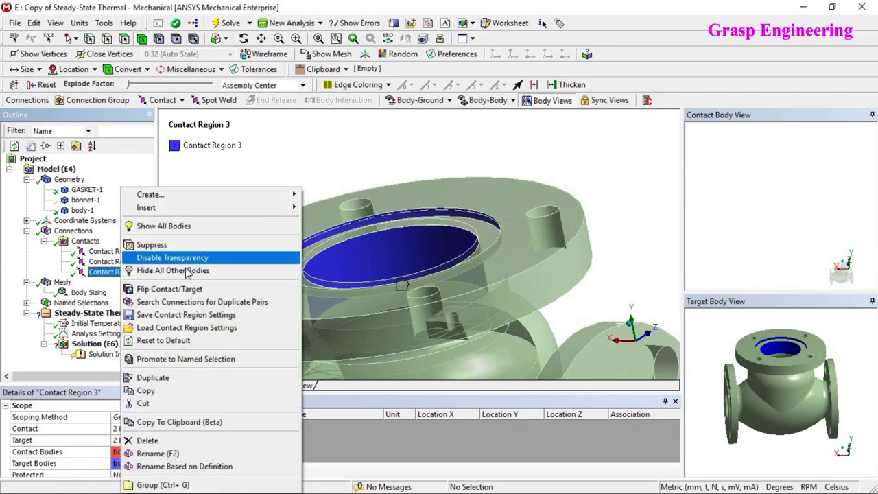
click(186, 271)
middle_drag(371, 268, 346, 271)
scroll(758, 369, up, 5)
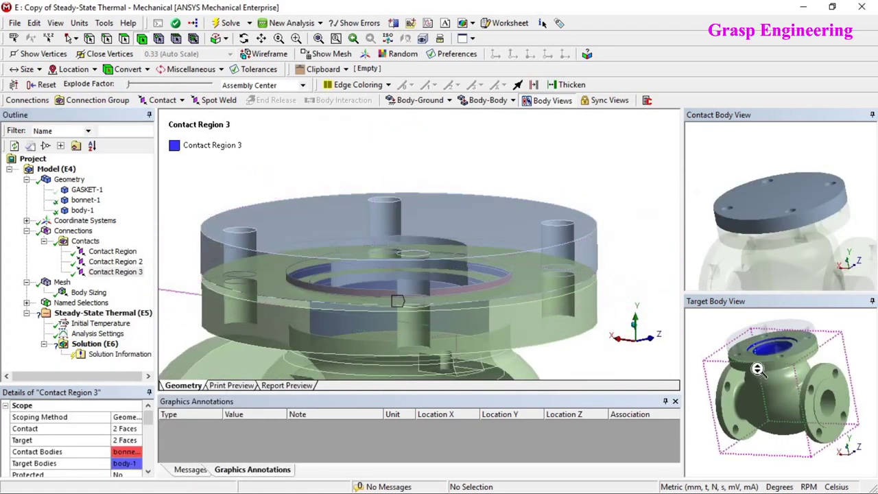
scroll(757, 369, down, 5)
middle_drag(760, 245, 737, 237)
middle_drag(709, 366, 778, 390)
scroll(763, 370, up, 4)
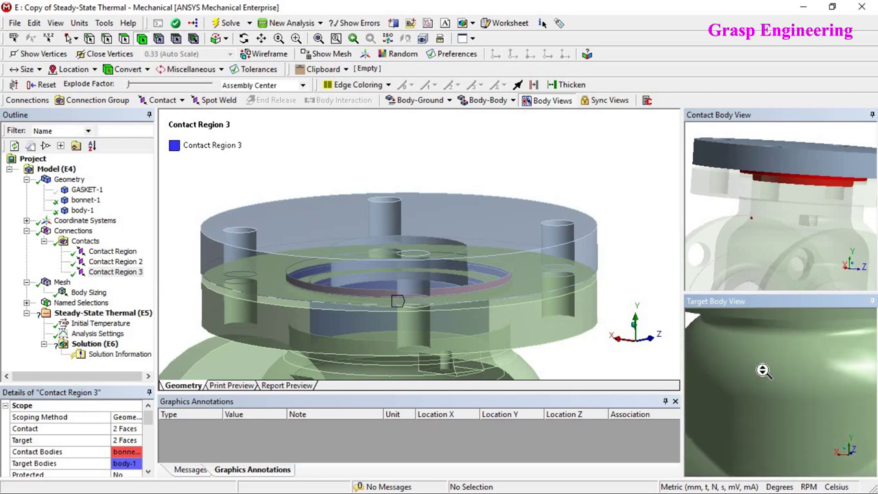
Suppress Contact Region 3, the direct contact between the bonnet and the valve body
scroll(763, 371, down, 3)
mouse_move(779, 241)
middle_down()
mouse_move(793, 237)
mouse_move(765, 249)
middle_up()
right_click(116, 273)
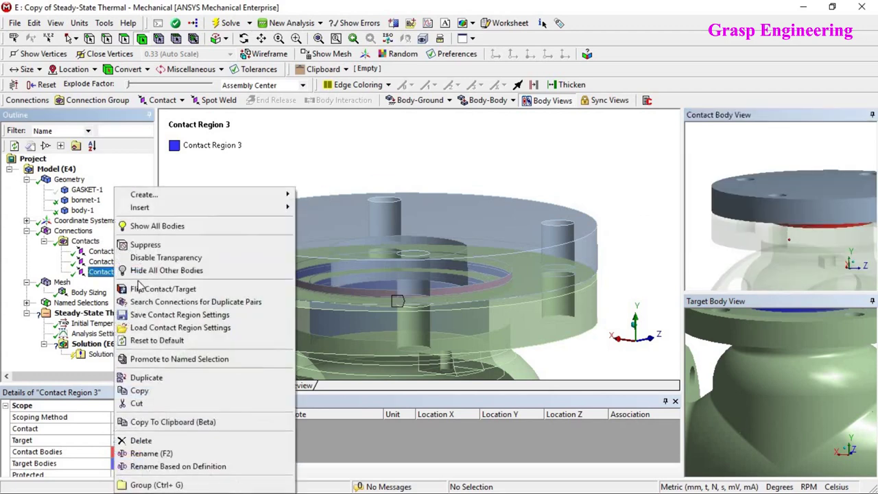
click(137, 245)
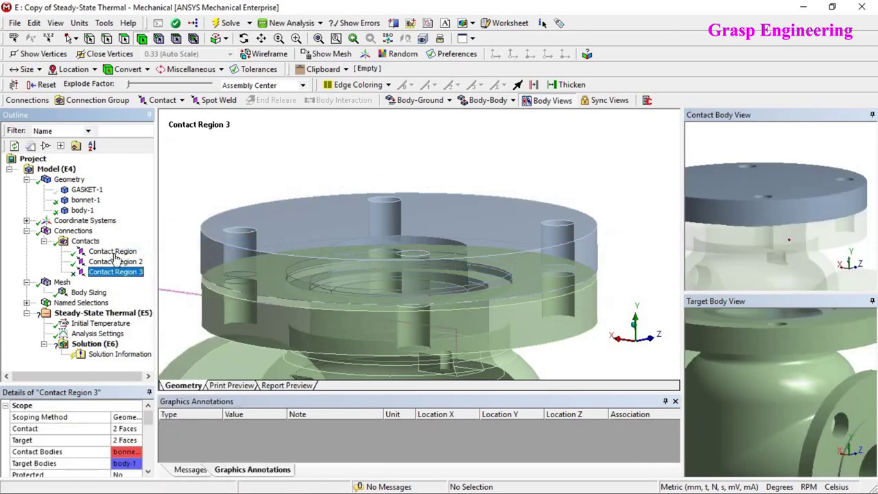
Recheck the first contact region with only its bodies shown, viewing the bonnet's target face from below
click(109, 253)
right_click(110, 254)
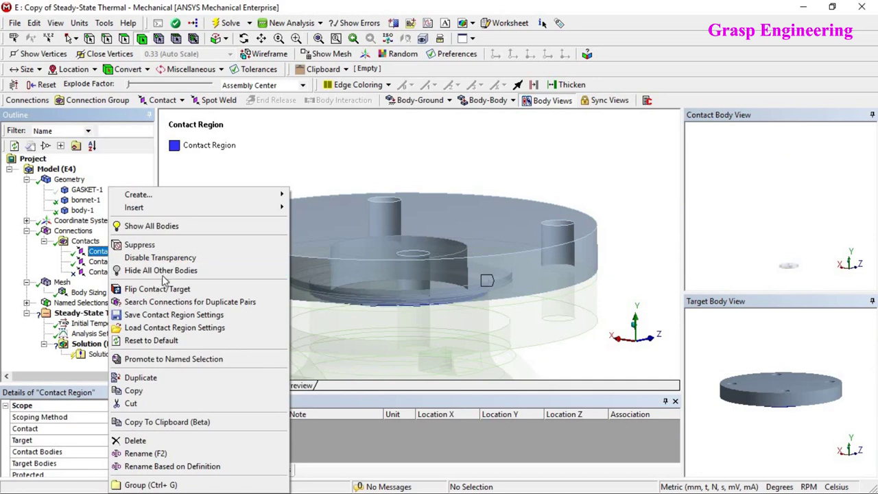
click(179, 269)
middle_drag(411, 294, 476, 260)
middle_drag(758, 376, 756, 351)
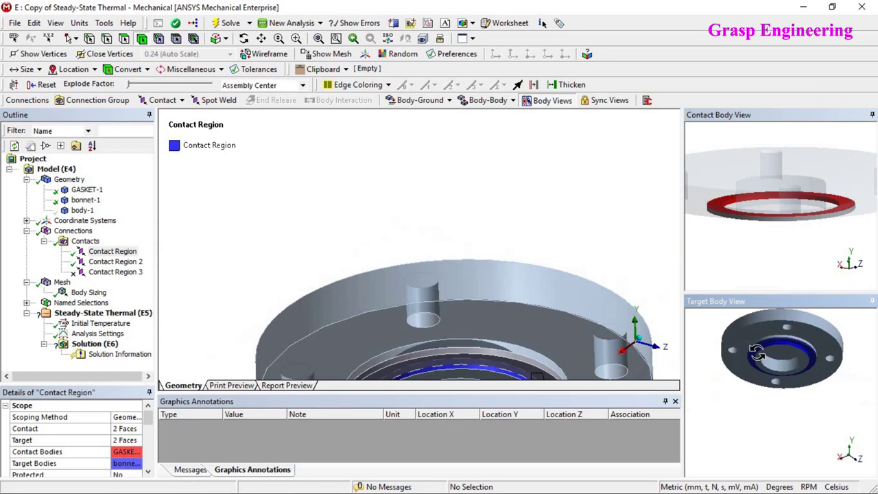
Isolate the Contact Region 2 bodies again and recheck the faces between gasket and valve body
right_click(117, 262)
click(188, 269)
middle_drag(796, 206, 814, 233)
middle_drag(799, 373, 770, 389)
scroll(515, 278, down, 4)
middle_drag(505, 291, 473, 336)
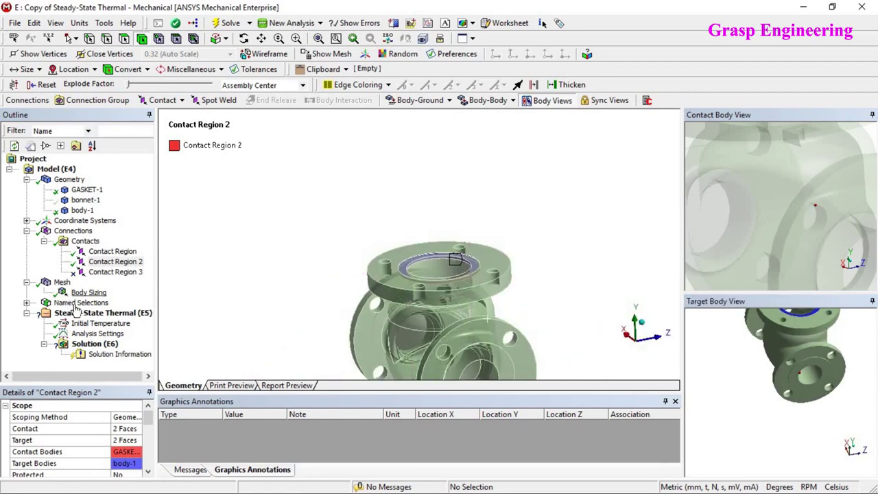
Insert a Temperature load into the steady-state thermal analysis and show all bodies of the valve
click(87, 316)
right_click(87, 315)
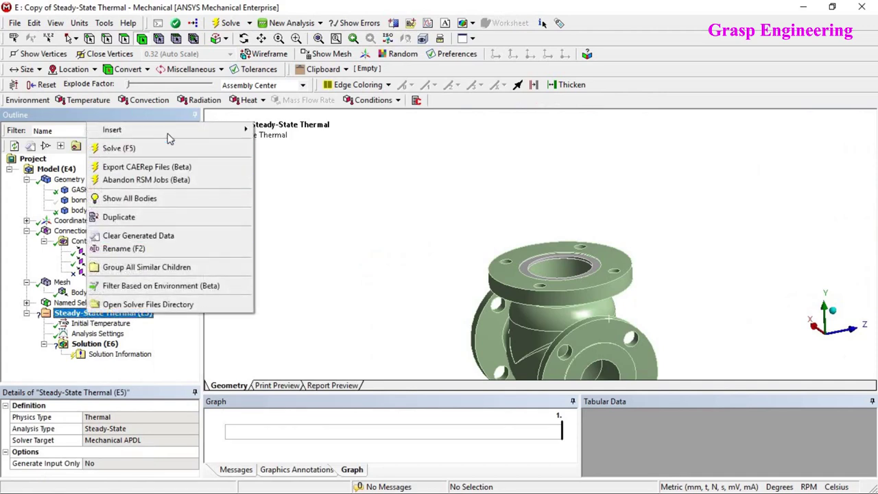
mouse_move(171, 130)
click(291, 193)
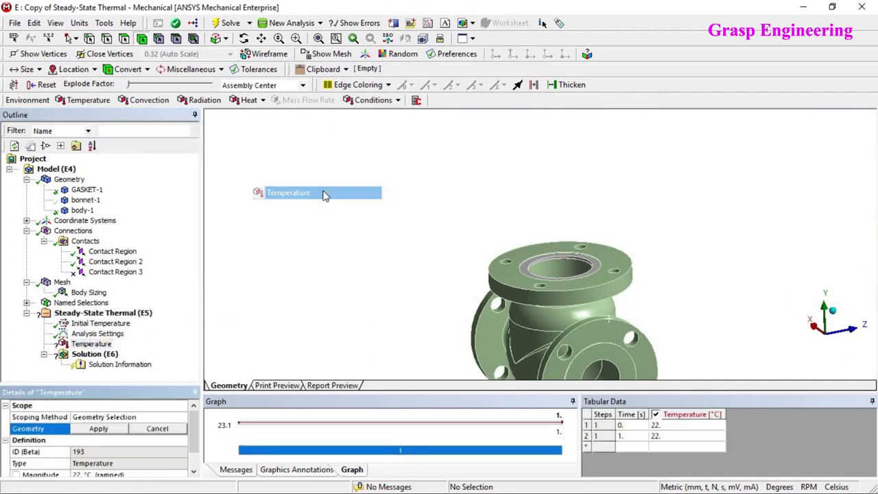
right_click(342, 237)
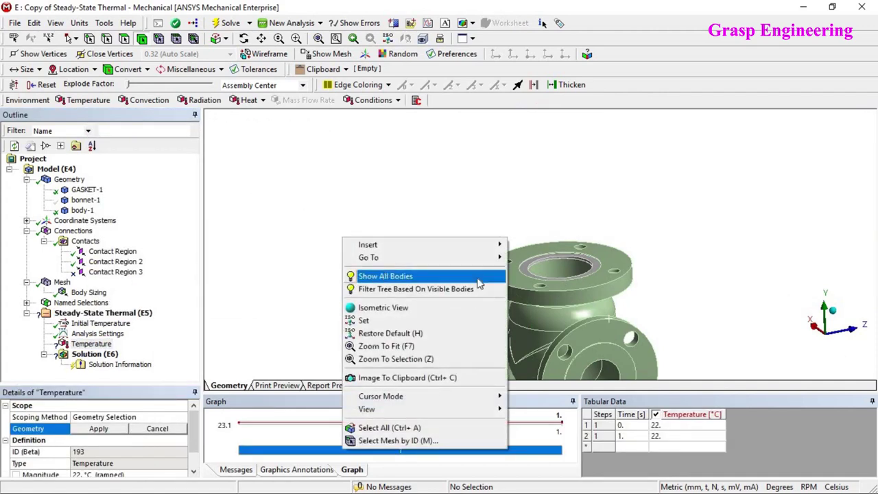
click(453, 275)
middle_drag(570, 177, 521, 275)
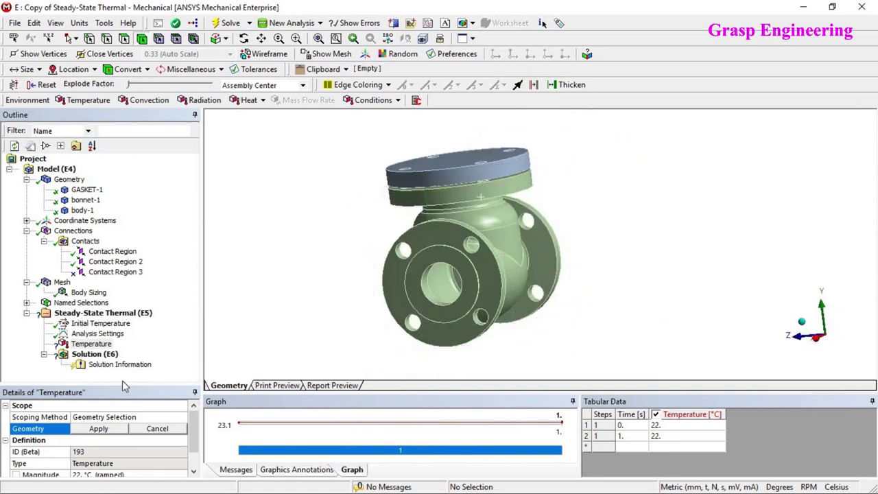
Check the initial temperature value defined for the steady-state thermal analysis
drag(141, 331, 141, 327)
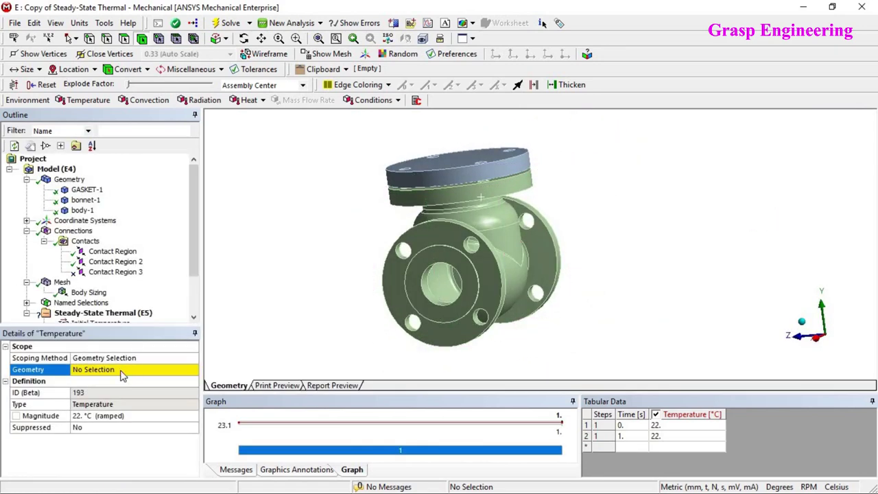
scroll(117, 282, down, 2)
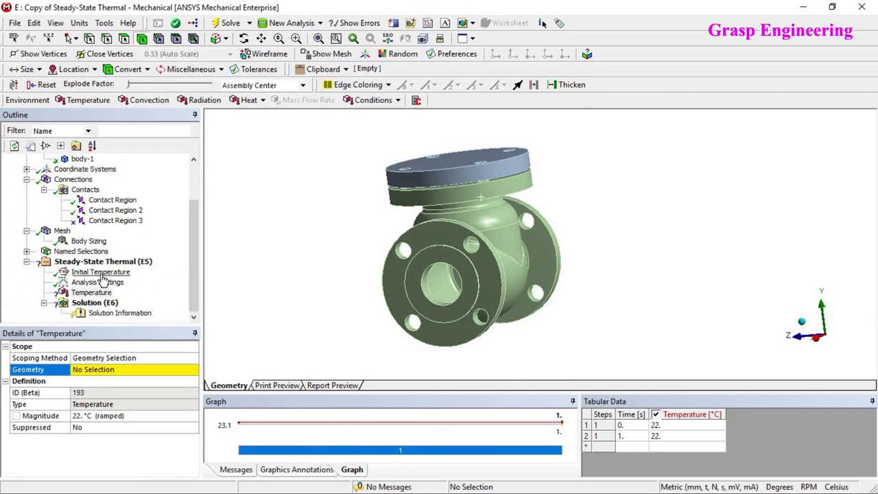
click(101, 273)
click(111, 370)
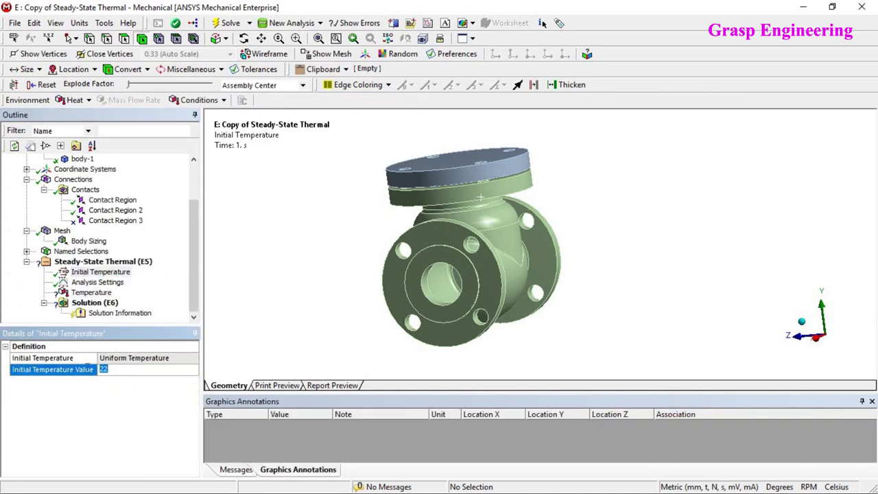
Open the Temperature load's geometry scope for editing and select the inner bore face of the near flange with face selection
click(92, 293)
click(110, 369)
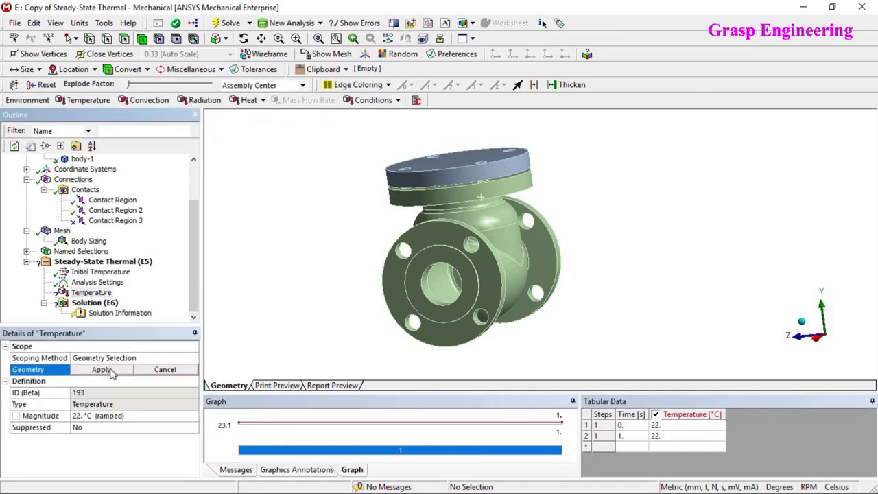
scroll(492, 266, up, 5)
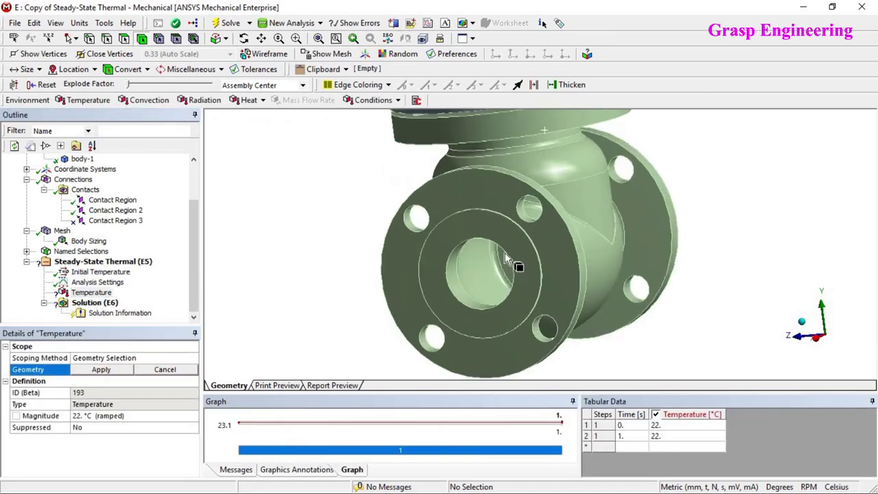
click(446, 299)
click(272, 185)
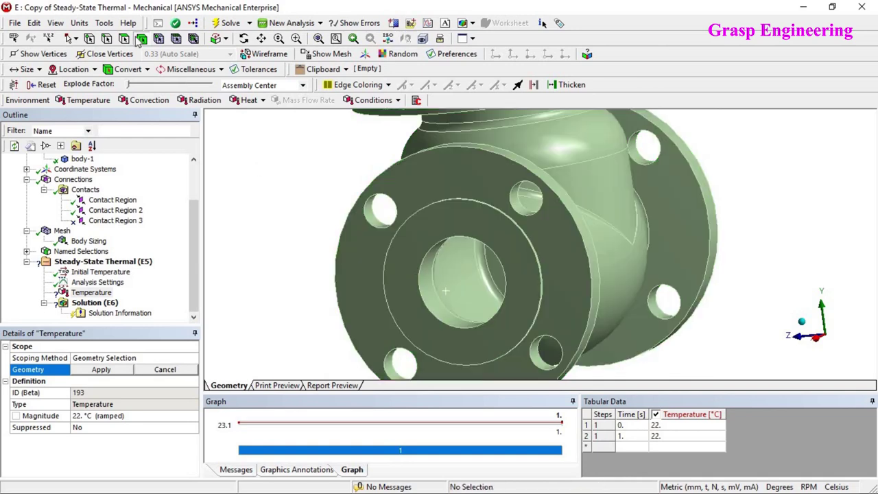
click(435, 299)
ctrl+click(479, 278)
ctrl+click(480, 279)
Add the interior faces of the valve body's flow passage and cavity to the face selection
middle_drag(474, 287, 467, 302)
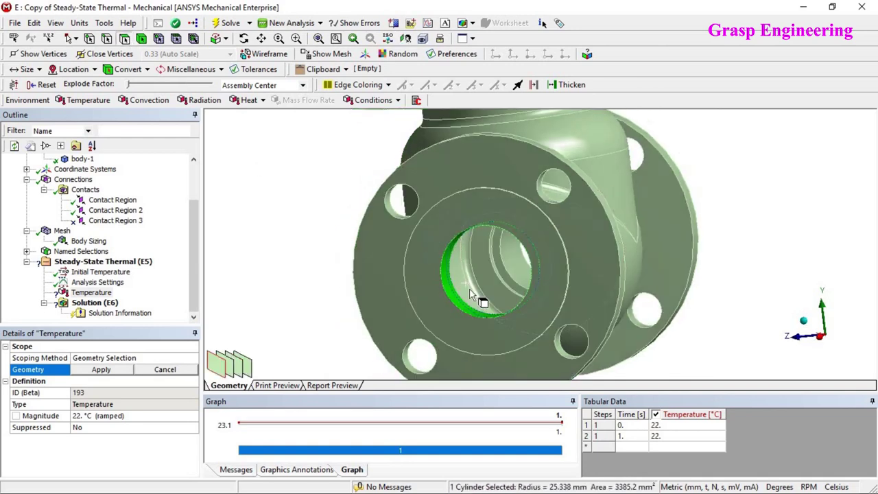
ctrl+drag(470, 289, 500, 272)
middle_drag(464, 296, 523, 196)
ctrl+click(378, 357)
ctrl+click(513, 186)
middle_drag(505, 241, 734, 306)
ctrl+click(518, 167)
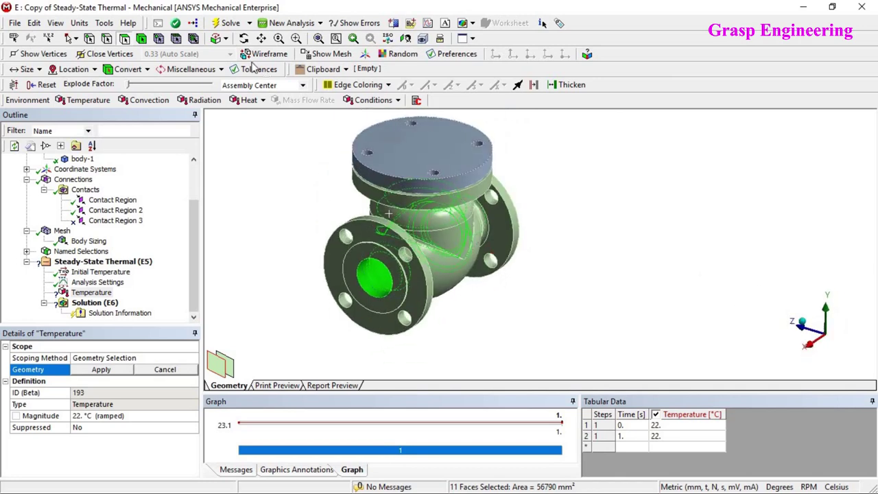
Extend the selection across the neighbouring interior faces and apply it as the Temperature load's geometry
click(220, 39)
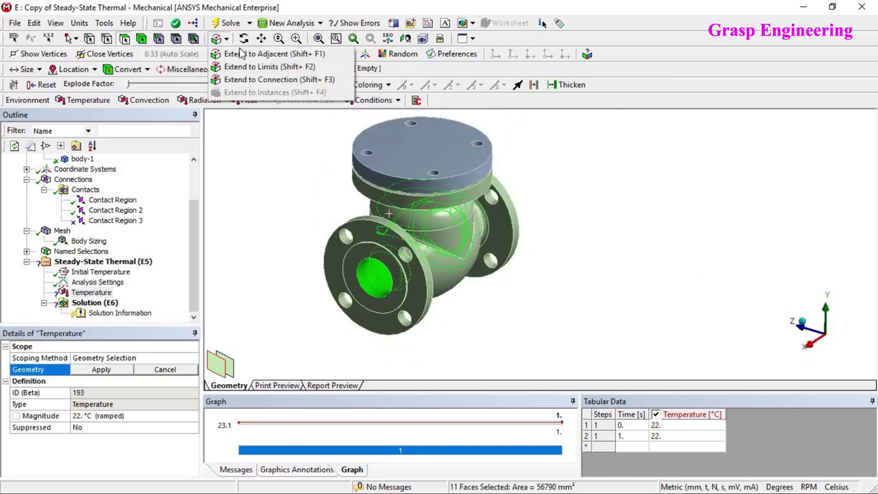
click(253, 74)
middle_drag(405, 226, 357, 302)
click(115, 369)
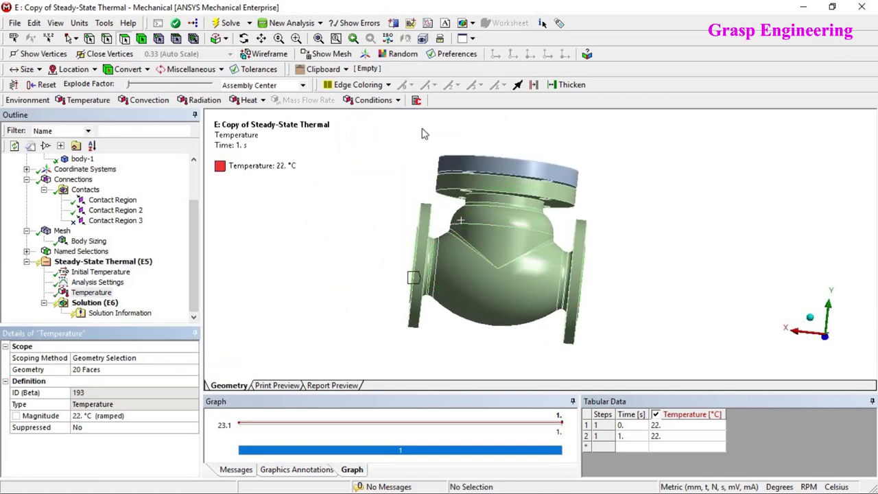
Activate Section Plane 1 and cut the valve open to view its interior faces
click(397, 23)
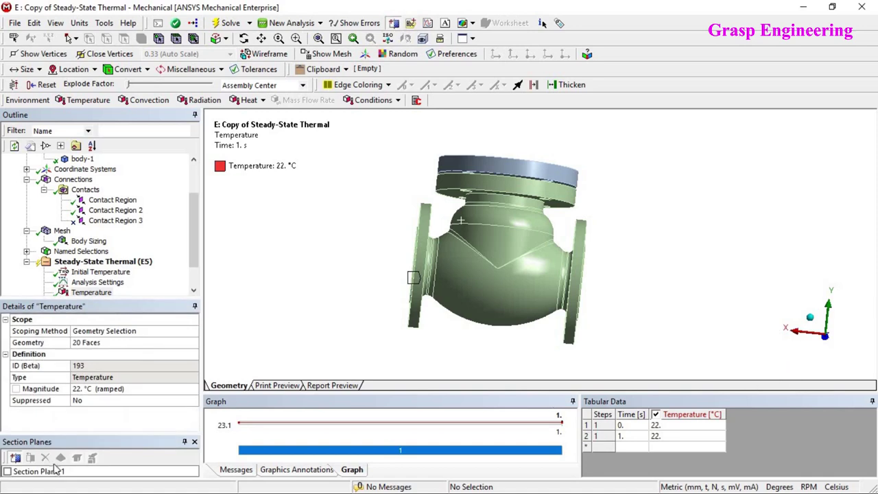
click(8, 472)
drag(647, 253, 834, 287)
scroll(505, 268, up, 3)
scroll(518, 274, up, 2)
middle_drag(517, 274, 549, 232)
Reopen the Temperature load's geometry scope and add the faces of the small block inside the upper cavity
click(85, 343)
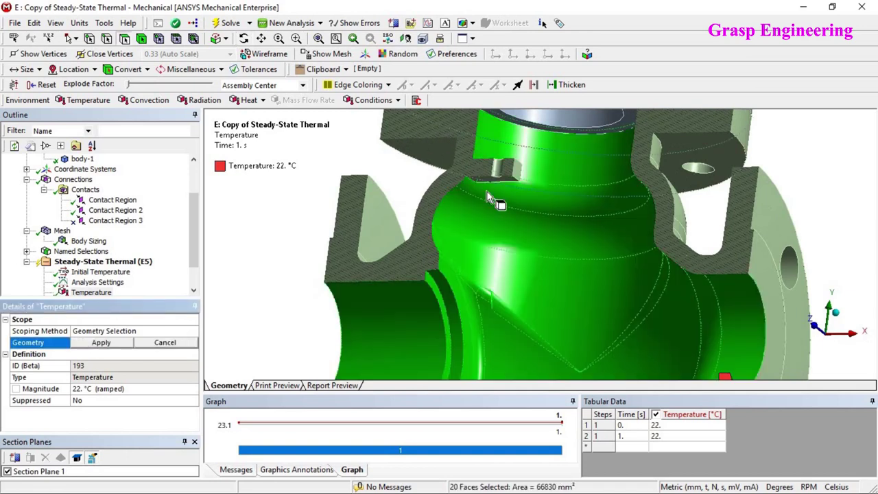
scroll(480, 269, up, 4)
ctrl+click(473, 256)
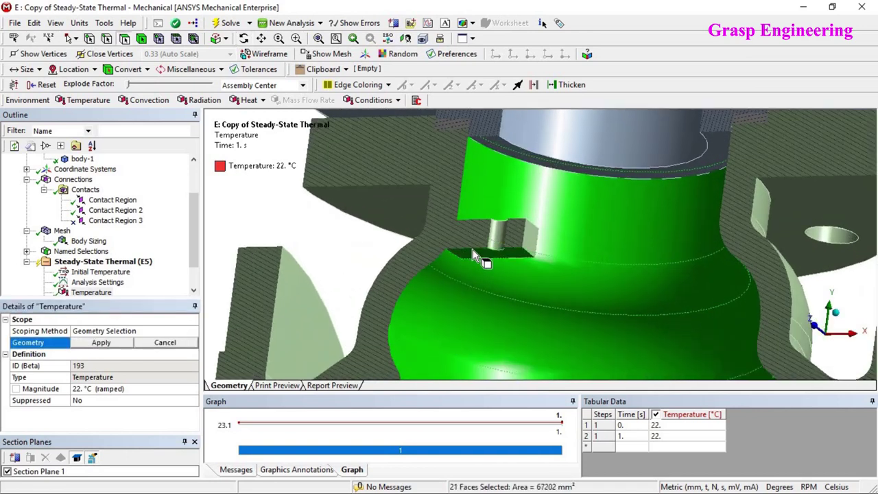
mouse_move(473, 276)
middle_down()
mouse_move(476, 298)
mouse_move(478, 280)
middle_up()
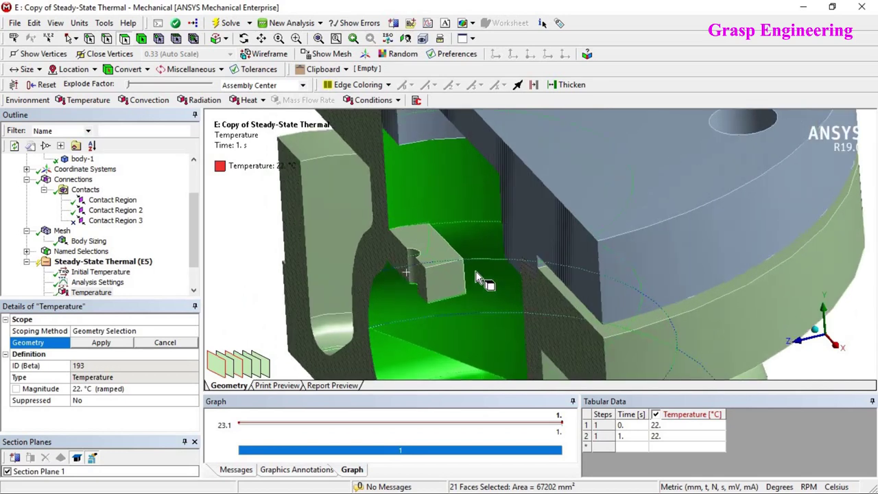
ctrl+click(444, 278)
middle_drag(447, 252, 421, 234)
ctrl+click(410, 177)
middle_drag(410, 177, 453, 286)
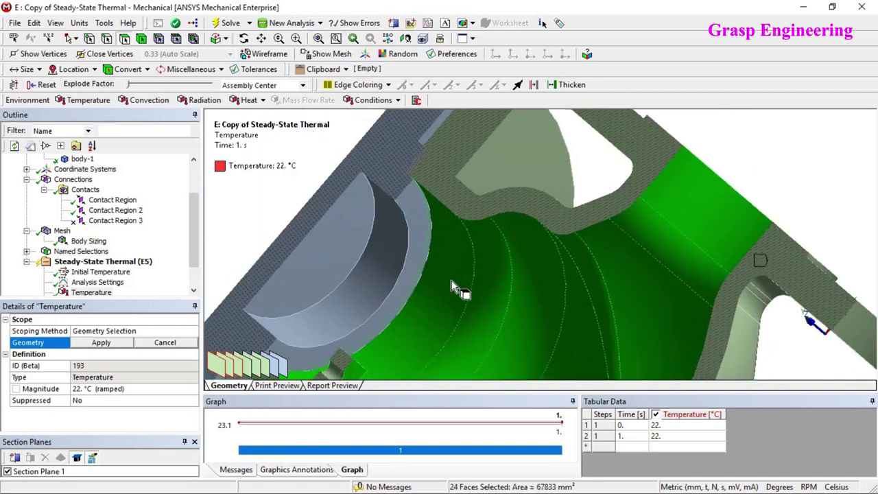
Add the inner recess faces on the cover's underside to the selection and apply it as the Temperature load's geometry
ctrl+click(420, 282)
ctrl+click(410, 248)
ctrl+click(377, 235)
middle_drag(369, 247, 388, 298)
click(102, 342)
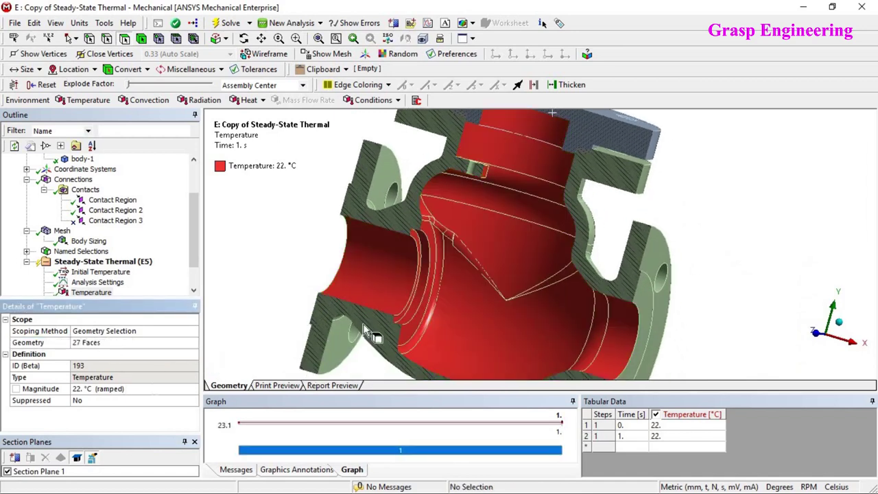
Edit Section Plane 1 and flip it to show the other half of the valve
click(24, 472)
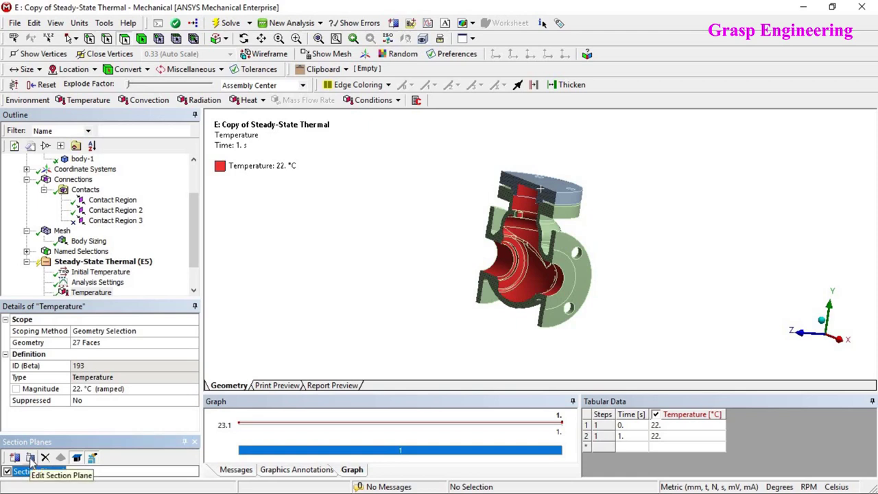
click(30, 458)
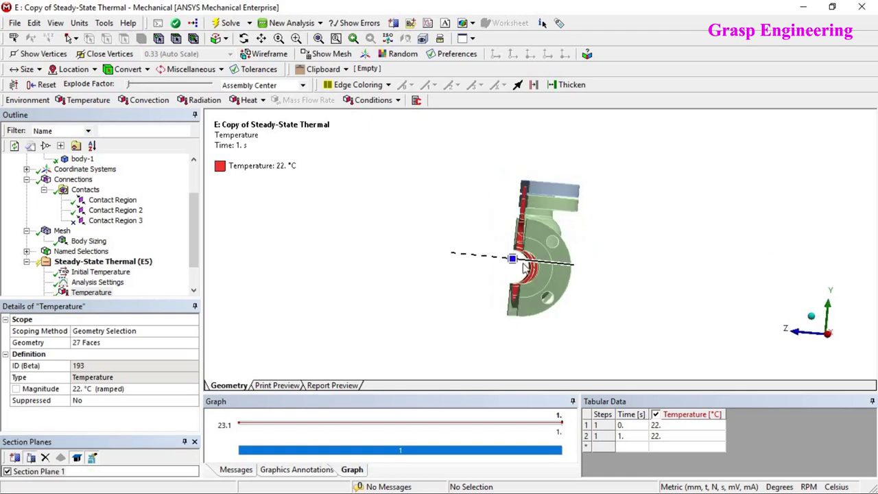
click(470, 258)
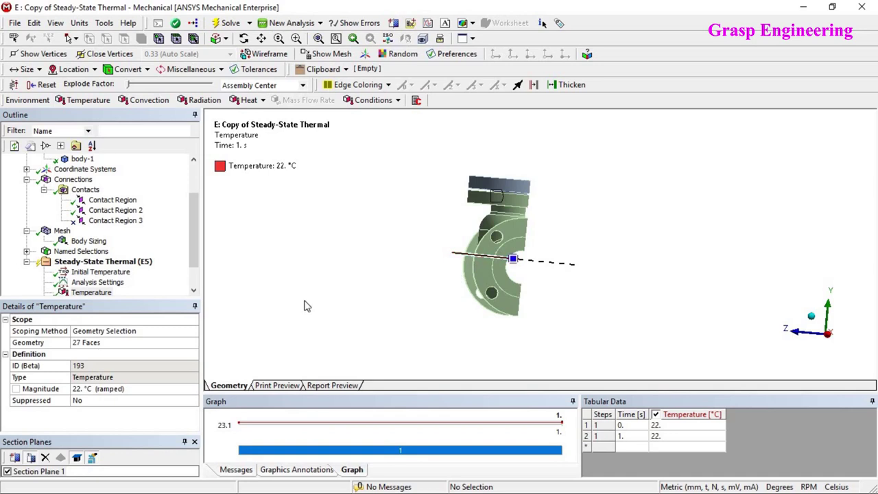
click(31, 459)
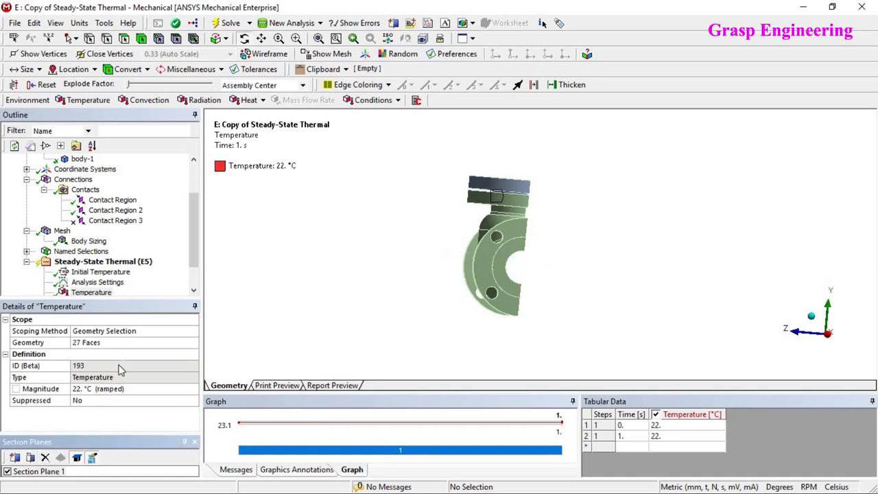
Add the remaining interior face visible in the flipped section to the Temperature load's scope and apply it
click(130, 343)
middle_drag(580, 215, 398, 233)
shift+middle_drag(398, 233, 506, 330)
ctrl+middle_drag(505, 330, 415, 237)
ctrl+click(363, 221)
scroll(472, 214, down, 5)
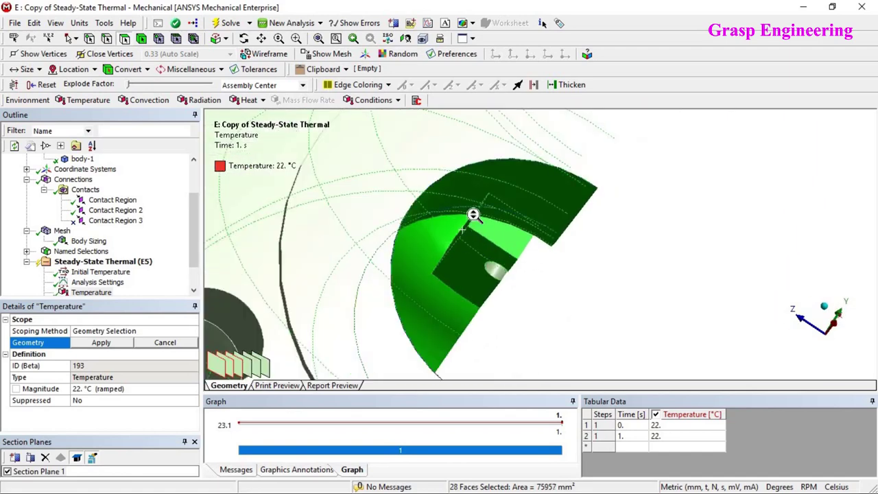
middle_drag(509, 275, 461, 262)
scroll(461, 268, down, 5)
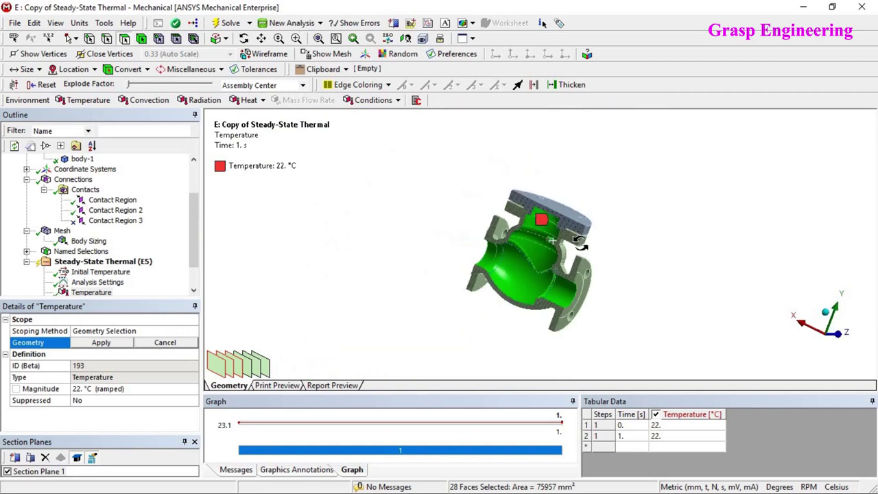
click(102, 343)
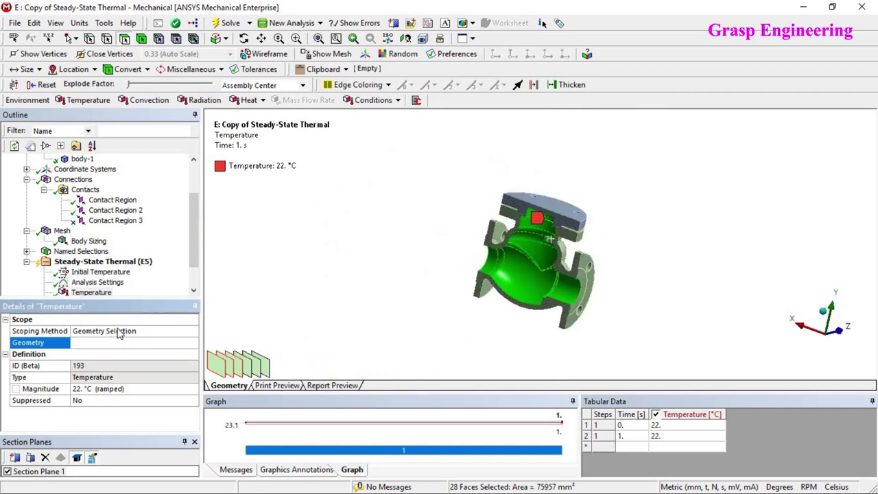
Turn off Section Plane 1 to show the whole valve again
scroll(155, 252, down, 1)
middle_drag(541, 280, 494, 288)
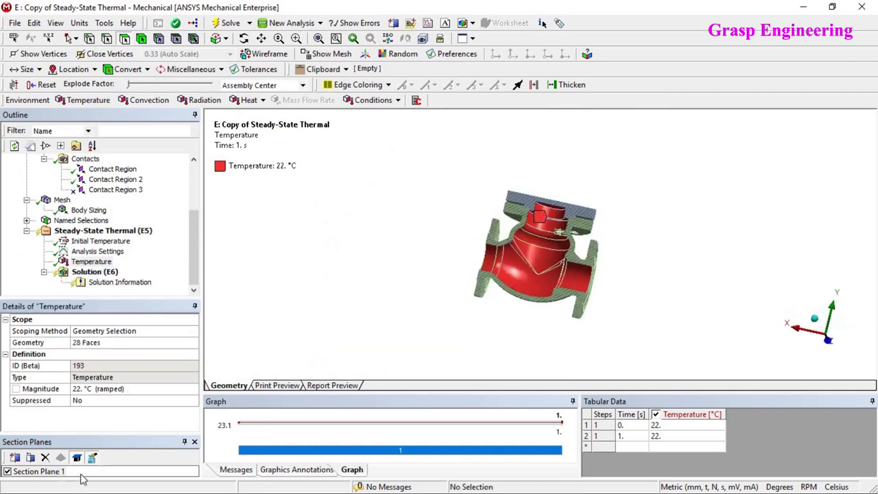
click(6, 471)
scroll(541, 275, up, 4)
middle_drag(542, 275, 635, 273)
ctrl+middle_drag(506, 256, 486, 279)
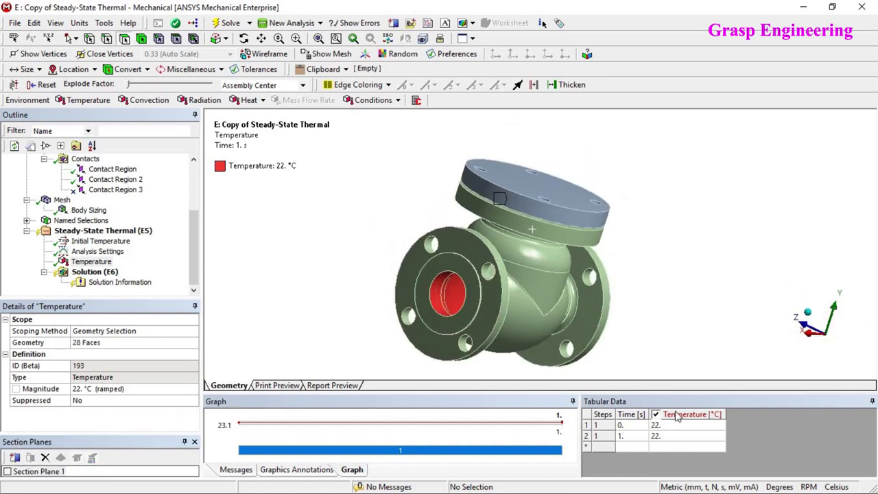
Set the Temperature load to 175 °C at 1 s in the tabular data
click(666, 440)
text(1)
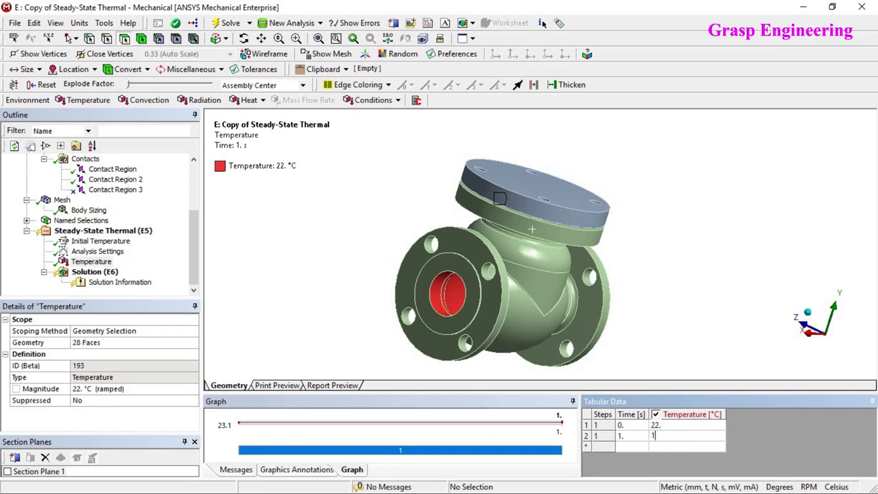
text(75)
key(Return)
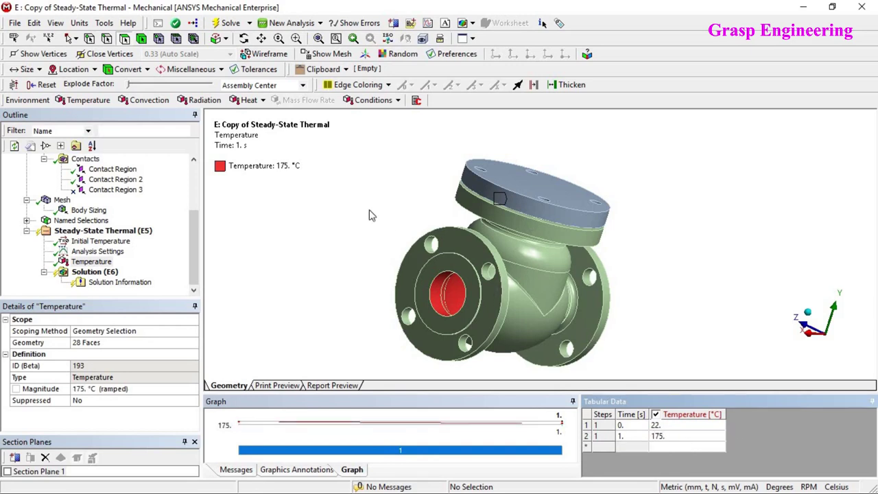
Insert a Convection load under Steady-State Thermal and open its geometry scope for editing
right_click(121, 233)
mouse_move(164, 235)
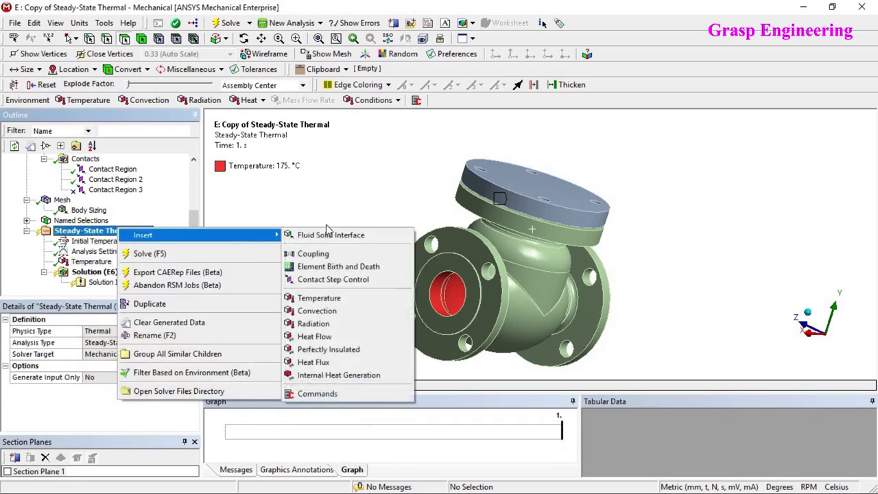
click(348, 315)
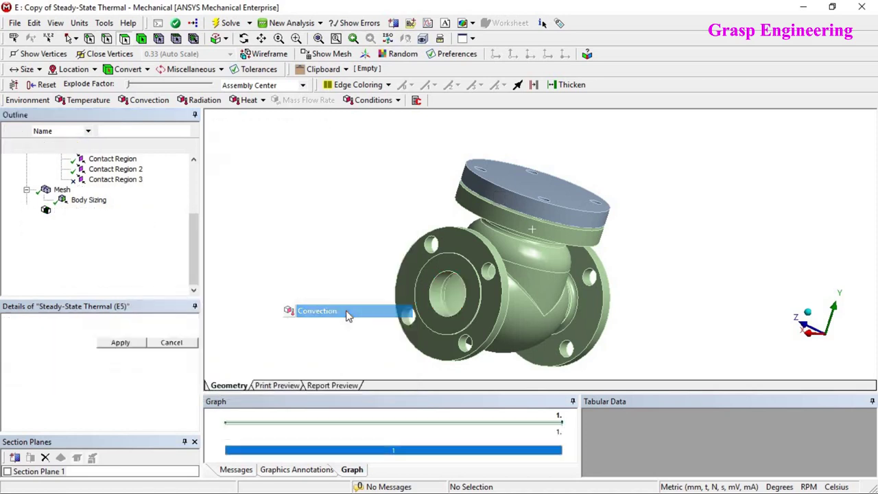
drag(188, 237, 188, 238)
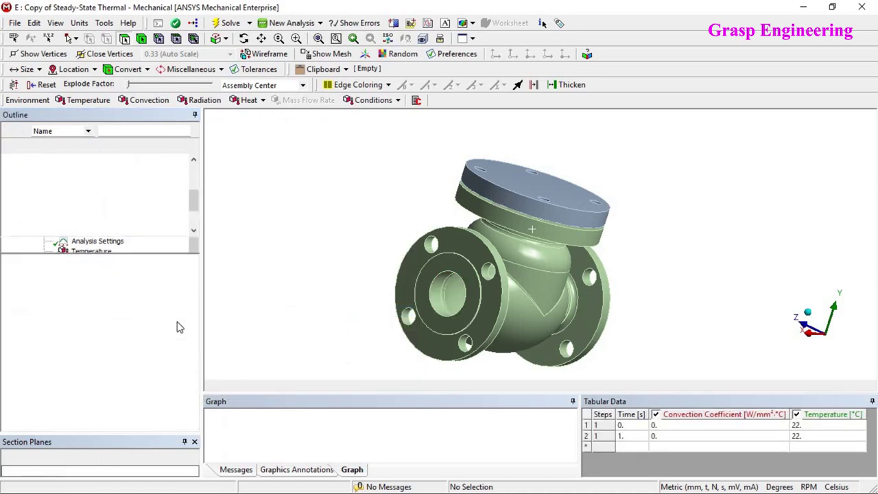
click(127, 286)
Select the outer faces of the valve body together with the back and rim of the far flange
middle_drag(416, 294, 502, 266)
mouse_move(502, 267)
mouse_down()
mouse_move(534, 313)
mouse_move(589, 291)
mouse_up()
middle_drag(589, 292, 580, 346)
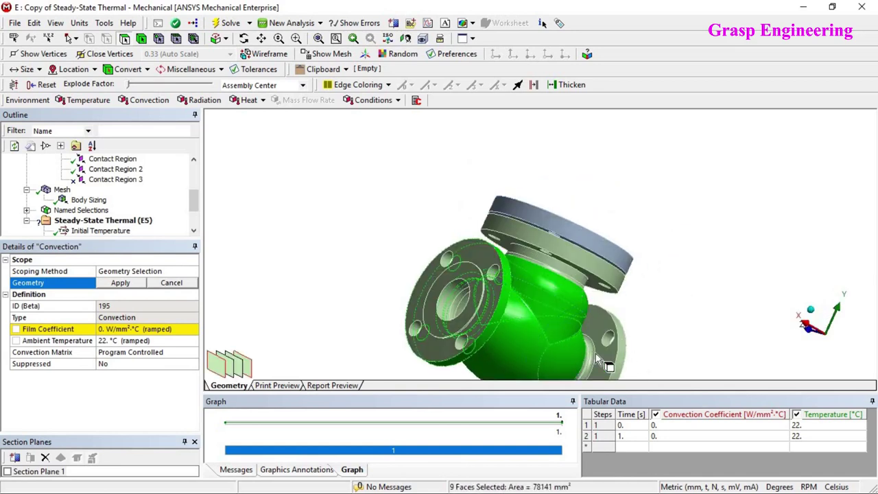
ctrl+drag(596, 353, 603, 356)
ctrl+click(622, 342)
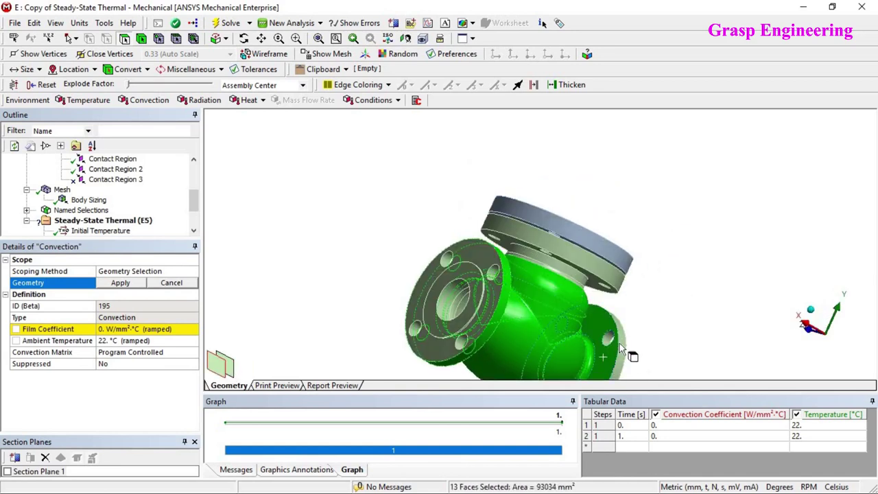
Add the remaining front, raised and rim faces of the two side flanges to the convection selection
ctrl+click(486, 263)
ctrl+click(478, 273)
scroll(432, 302, up, 4)
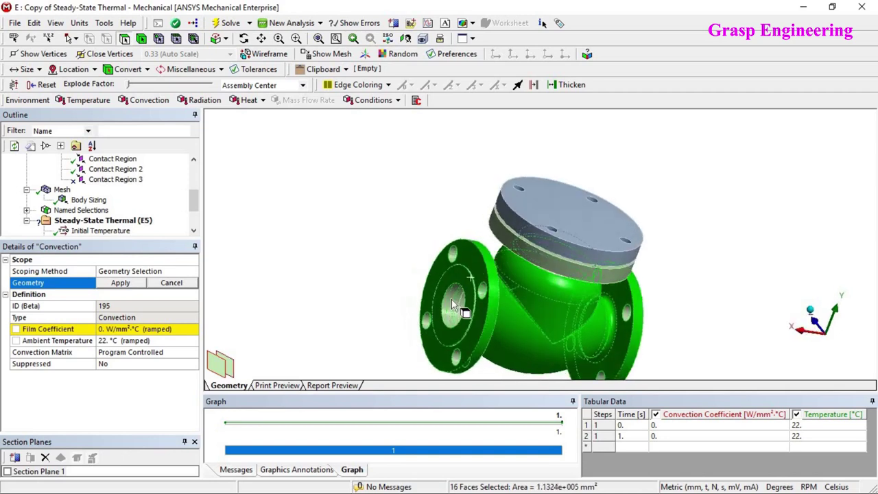
ctrl+click(414, 305)
middle_drag(481, 254, 477, 167)
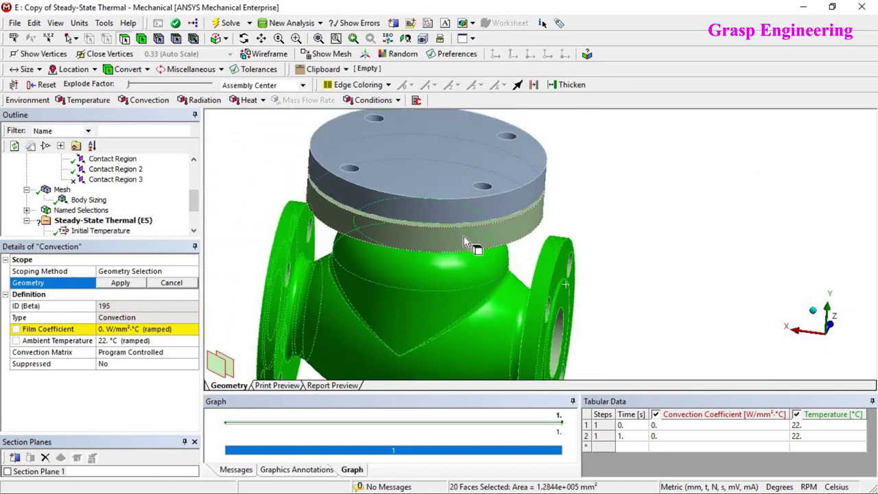
Add the outer faces of the body's top flange and the cover, and extend the selection to related faces
ctrl+click(447, 199)
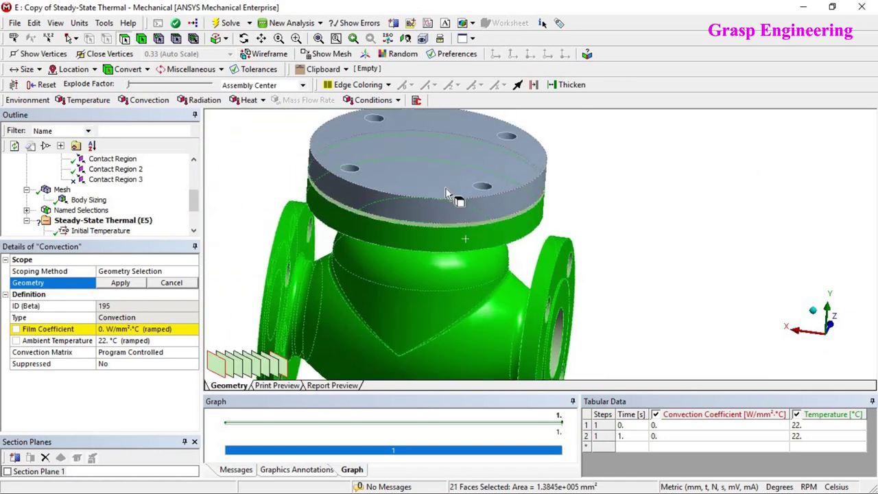
ctrl+click(446, 194)
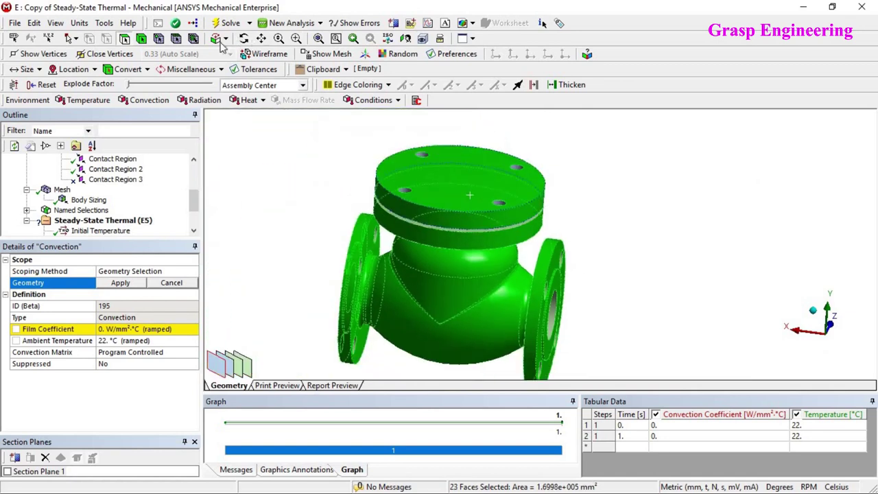
click(225, 39)
click(254, 70)
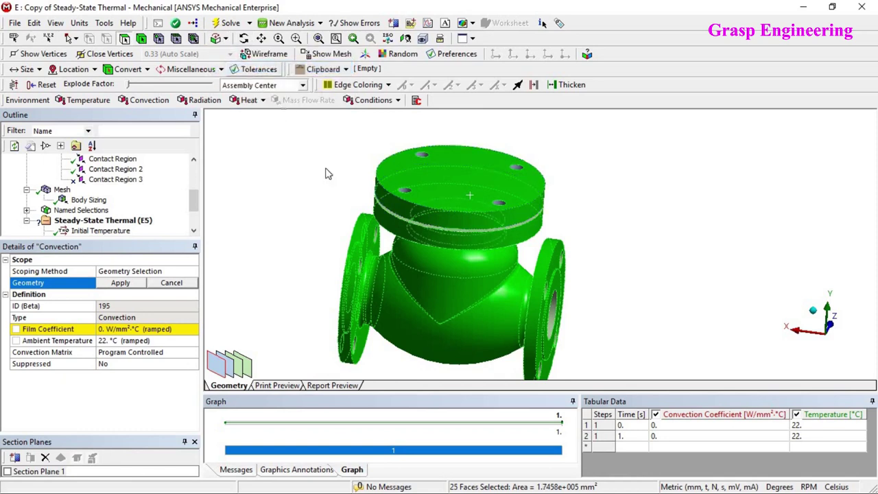
middle_drag(637, 283, 485, 250)
ctrl+click(402, 213)
Add the flange bolt hole faces to the selection and apply it as the Convection load's geometry
scroll(374, 239, up, 2)
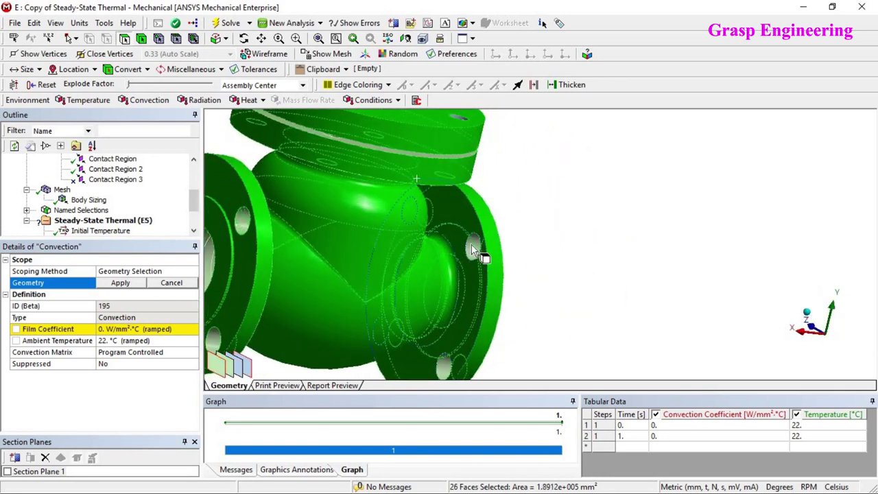
ctrl+click(473, 249)
ctrl+middle_drag(432, 226, 604, 177)
ctrl+click(604, 175)
ctrl+click(623, 333)
middle_drag(539, 308, 694, 319)
ctrl+click(774, 282)
ctrl+click(471, 200)
ctrl+click(475, 224)
middle_drag(475, 224, 383, 213)
ctrl+click(384, 213)
key(F7)
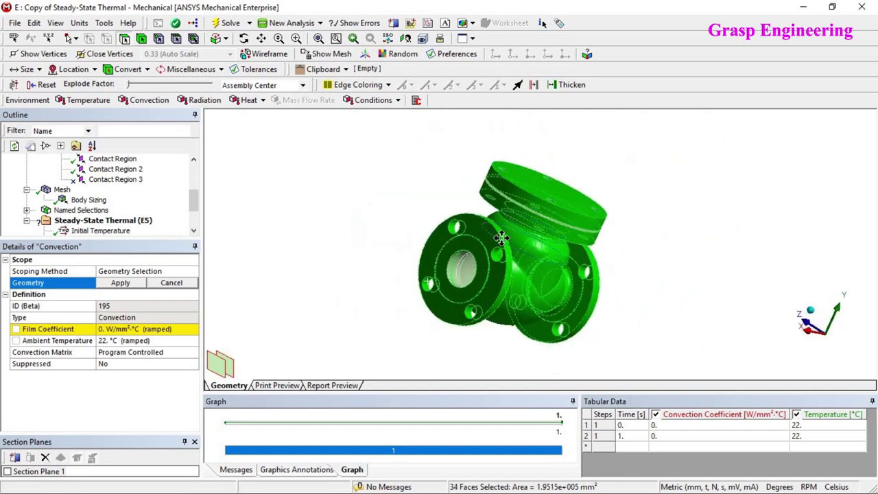
click(127, 284)
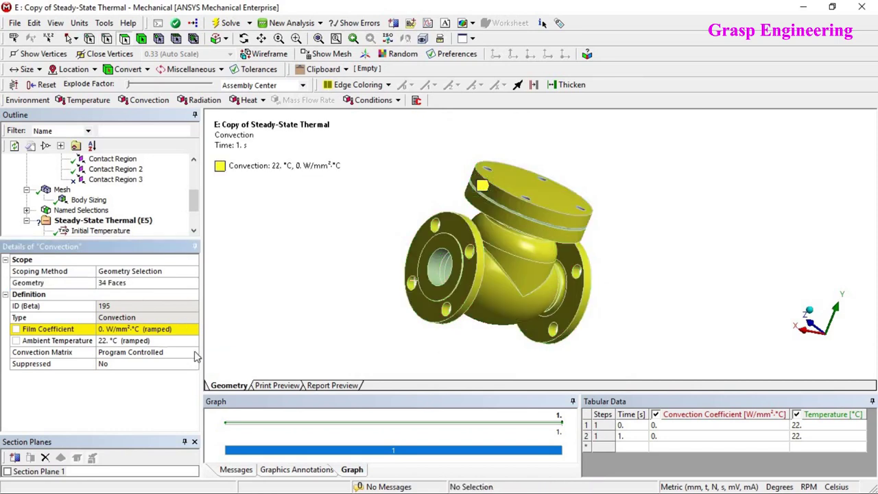
Import the temperature-dependent film coefficient "Stagnant Air - Simplified Case" for the Convection load
click(149, 330)
click(194, 331)
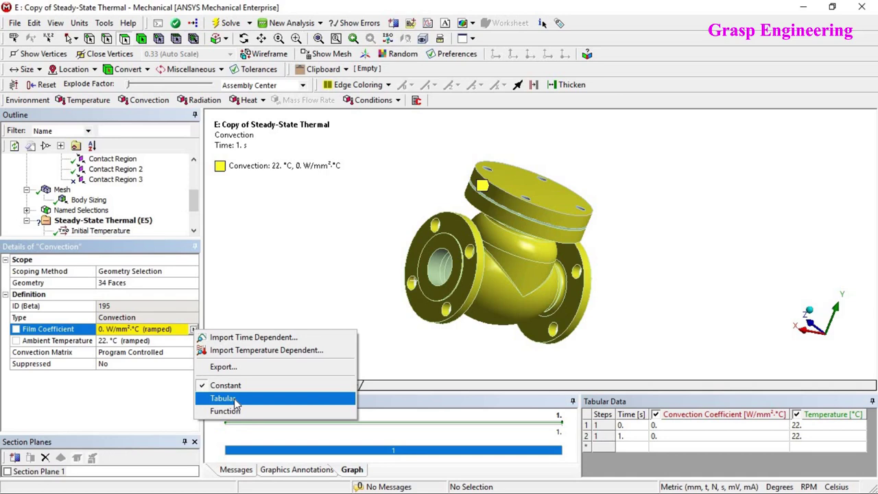
click(263, 351)
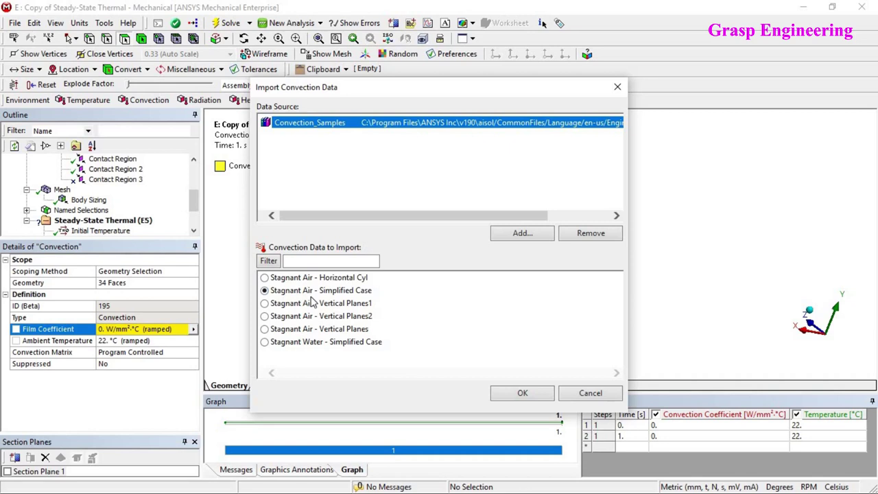
click(522, 393)
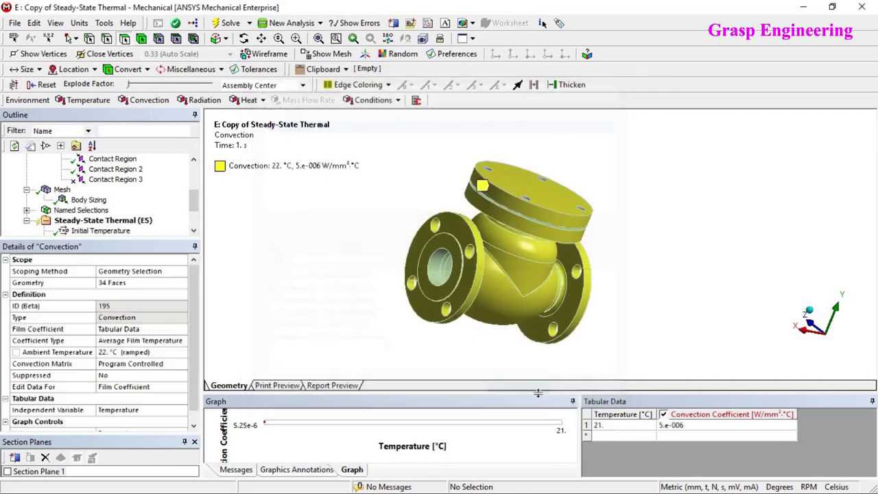
Check the convection film coefficient in Metric (m, kg, N, s, V, A) units, and return to Metric (mm, t, N, s, mV, mA)
scroll(190, 398, down, 1)
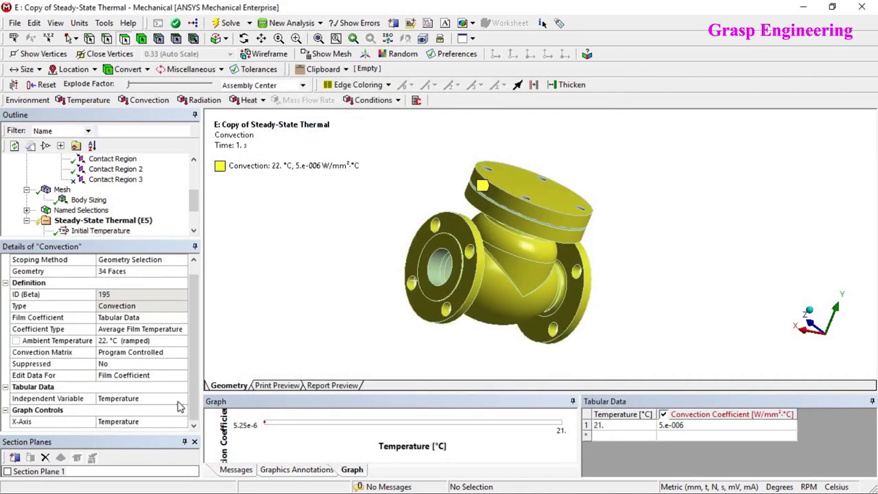
click(79, 23)
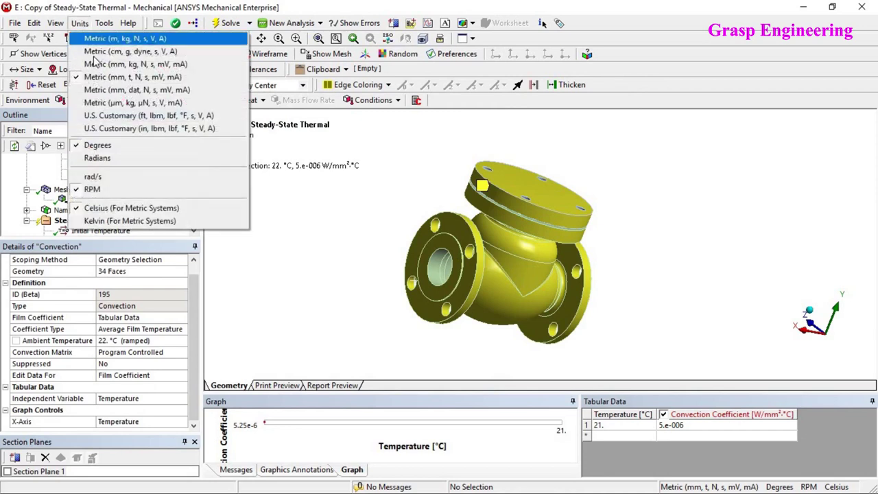
click(683, 429)
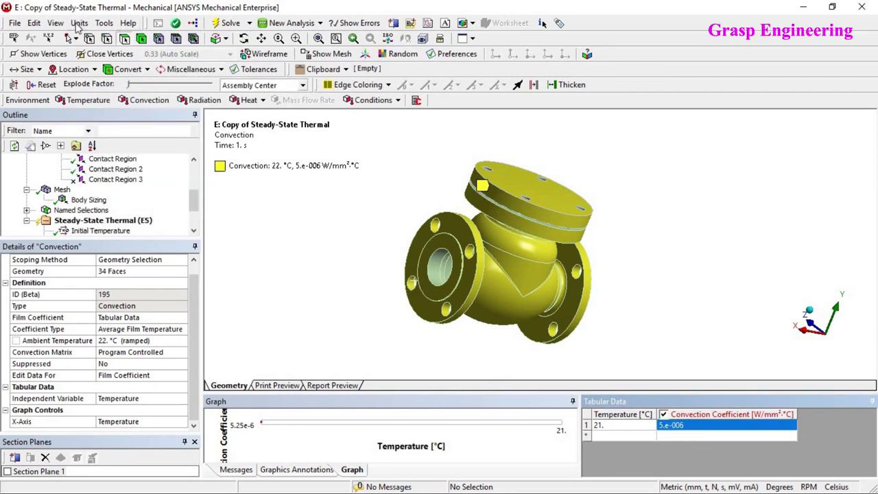
click(80, 23)
click(113, 36)
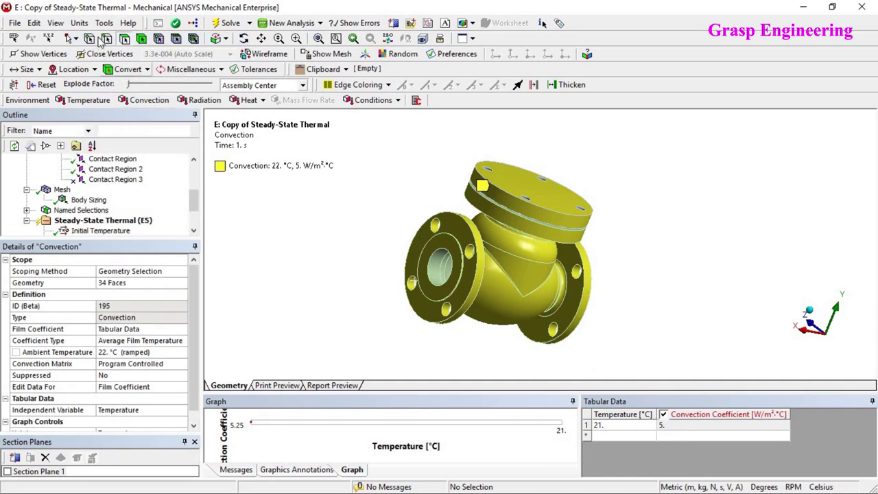
click(79, 23)
click(89, 77)
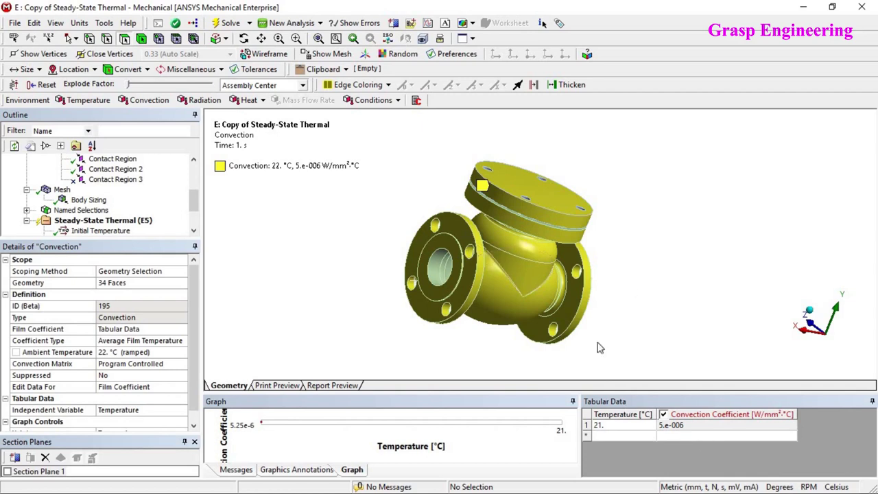
Review the Temperature and Convection loads, the insertable thermal results, and the load types available for the steady-state thermal analysis
middle_drag(539, 304, 240, 253)
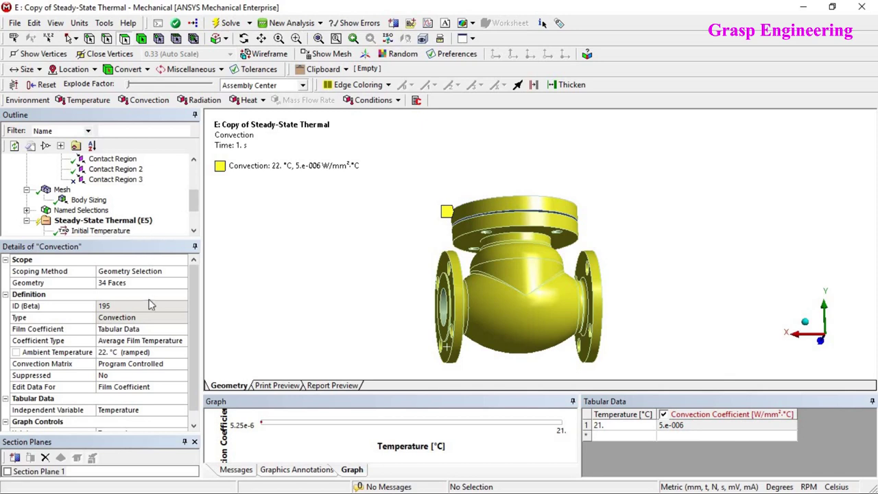
drag(149, 239, 148, 302)
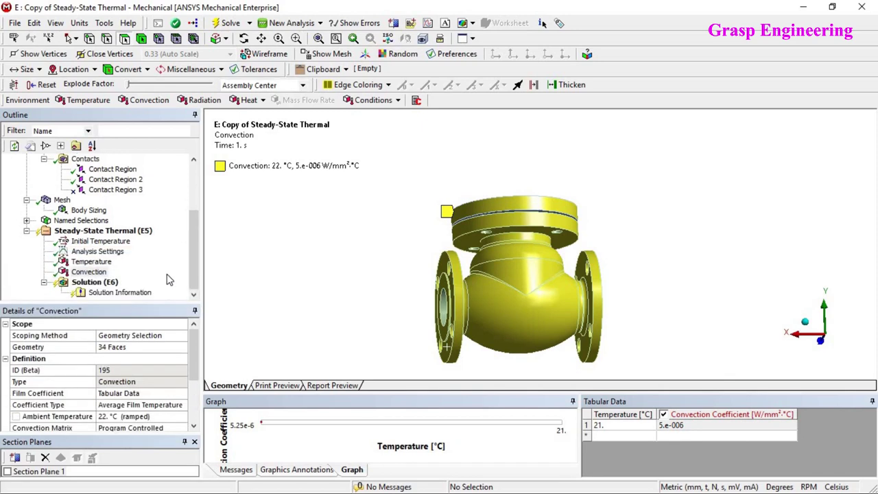
click(94, 261)
click(93, 271)
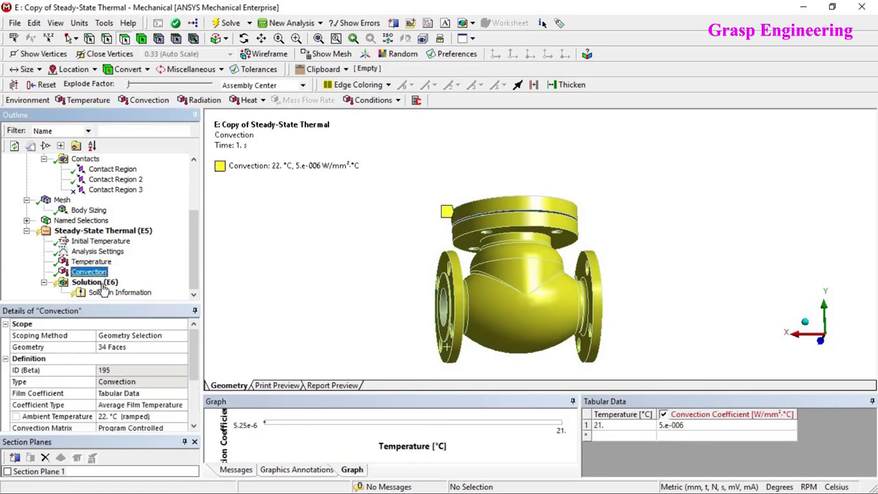
click(101, 284)
right_click(102, 284)
mouse_move(171, 292)
mouse_move(275, 294)
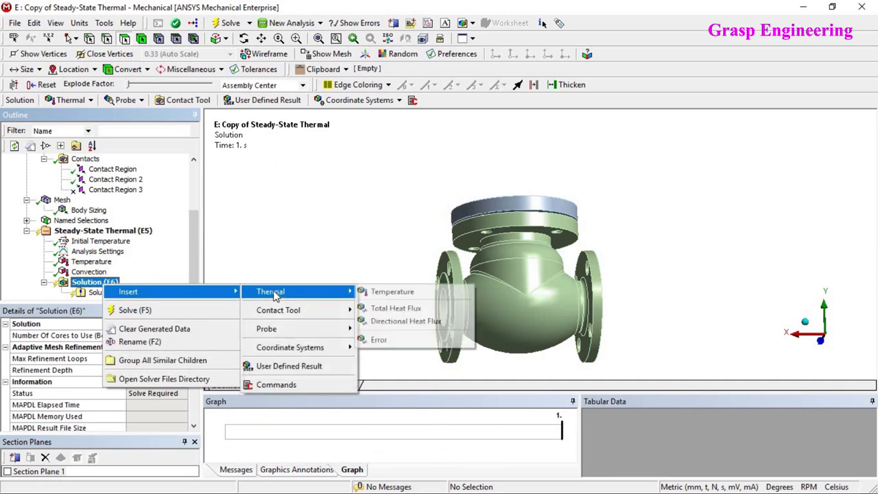
click(80, 232)
right_click(79, 231)
mouse_move(171, 236)
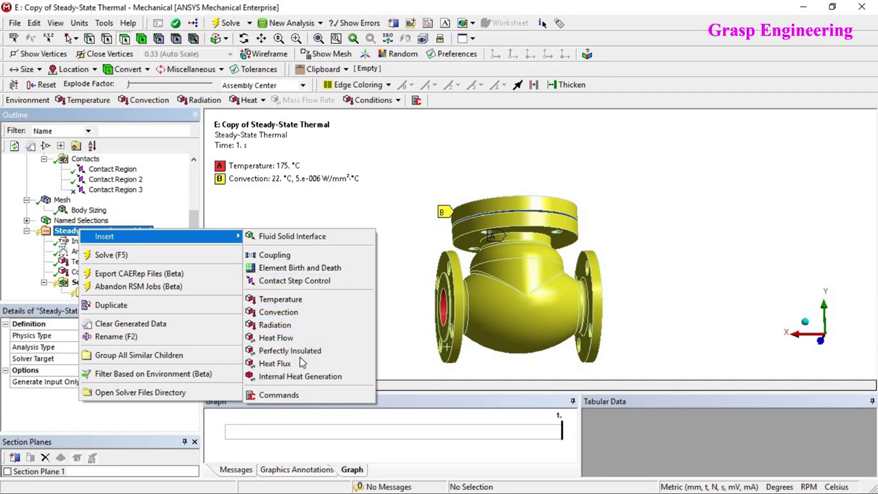
click(397, 197)
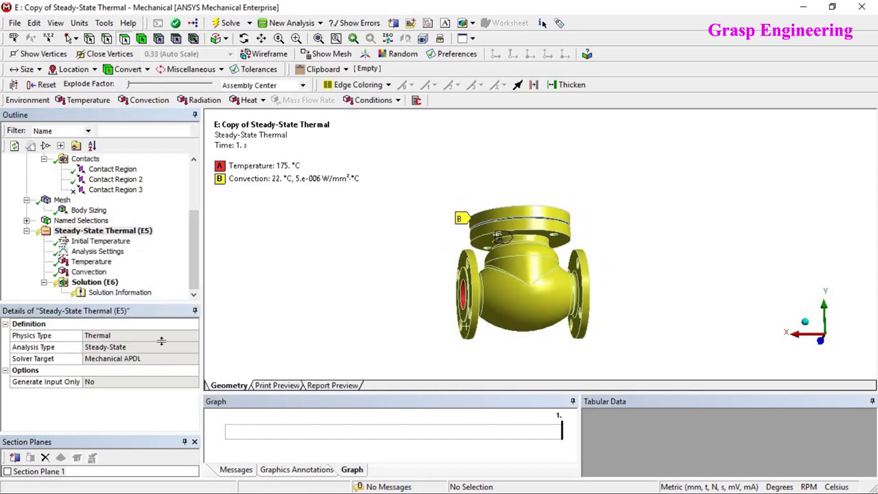
Solve the steady-state thermal analysis
drag(161, 303, 161, 341)
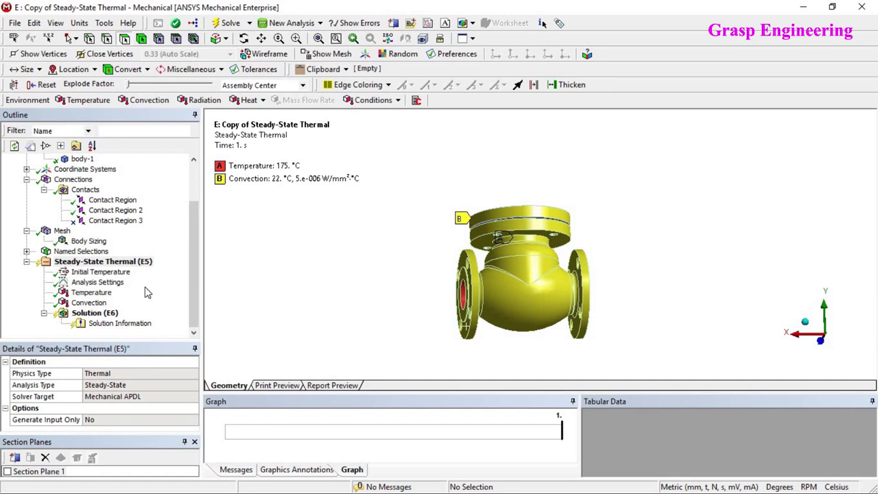
middle_drag(490, 278, 420, 262)
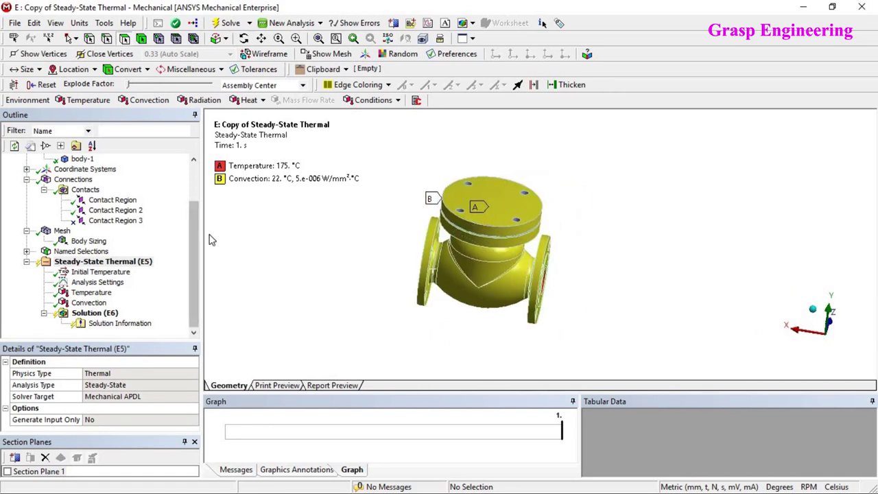
drag(194, 307, 205, 271)
scroll(137, 289, down, 2)
click(86, 313)
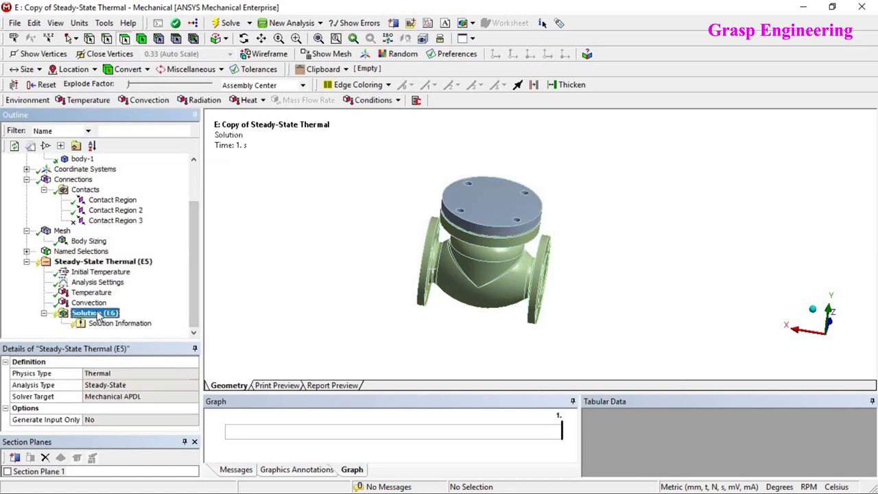
right_click(85, 312)
click(156, 338)
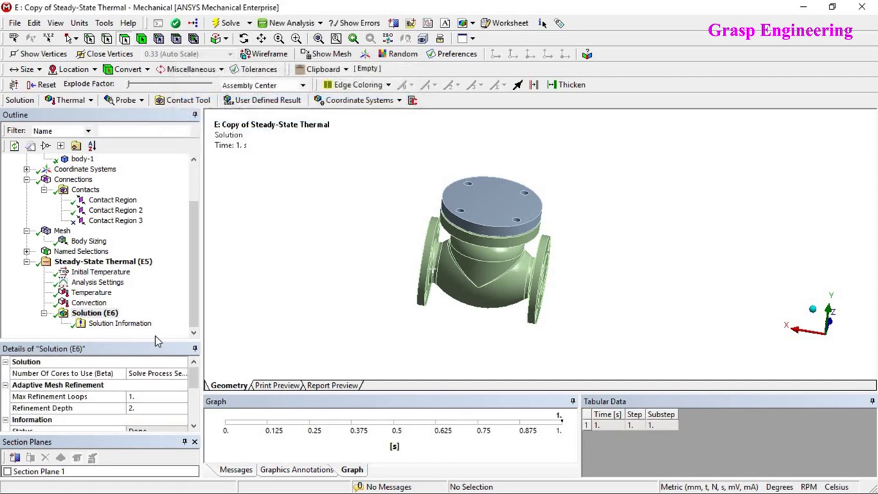
Insert a thermal Temperature result for all bodies in the solution
right_click(96, 314)
key(Escape)
right_click(110, 314)
mouse_move(151, 323)
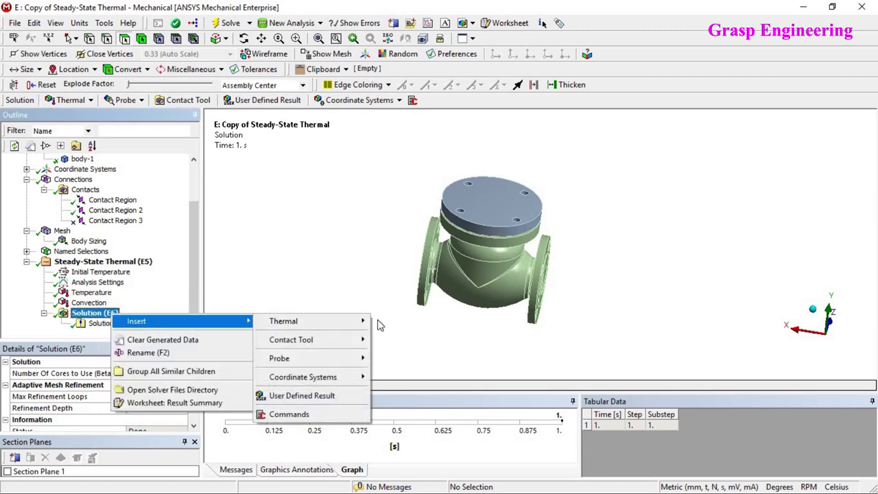
click(406, 321)
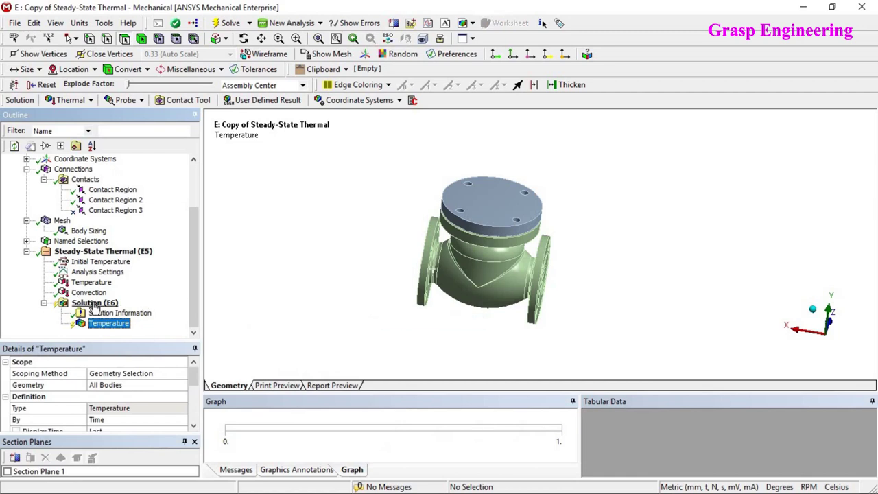
right_click(94, 305)
mouse_move(150, 313)
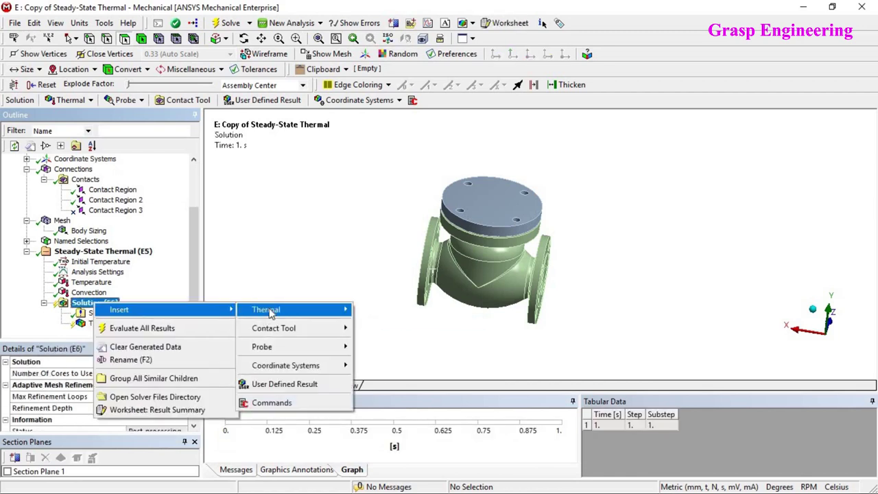
mouse_move(271, 314)
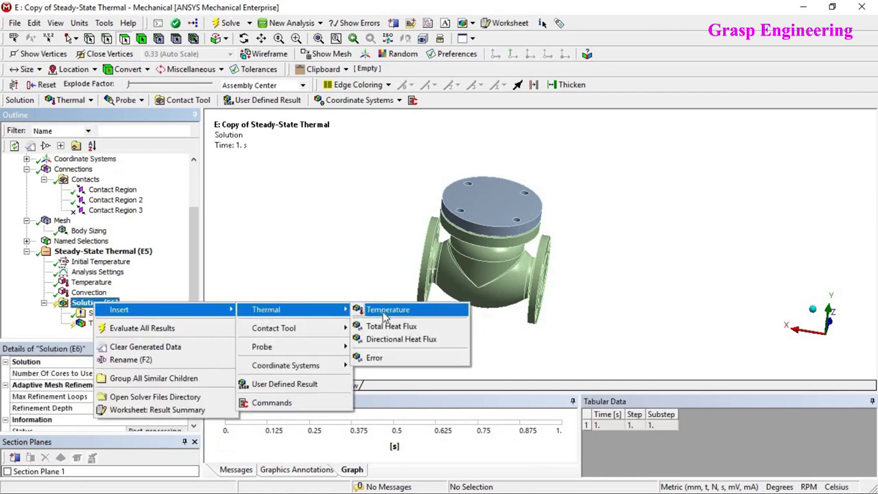
mouse_move(306, 335)
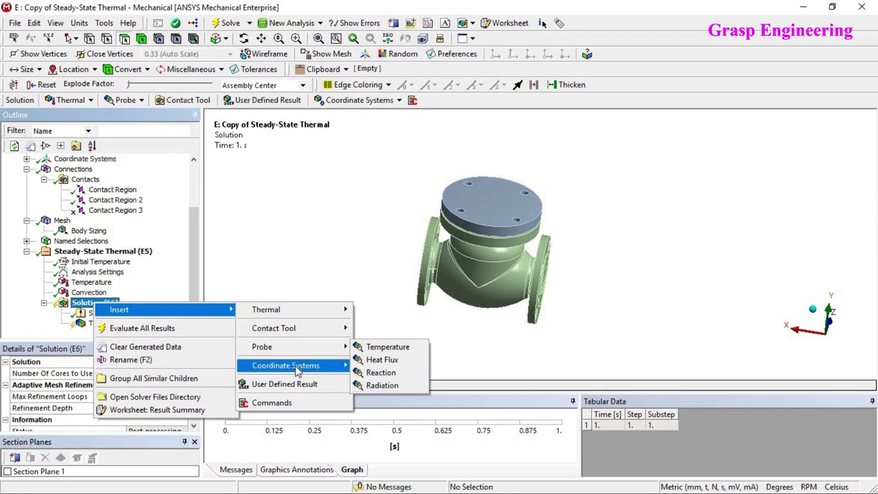
mouse_move(298, 371)
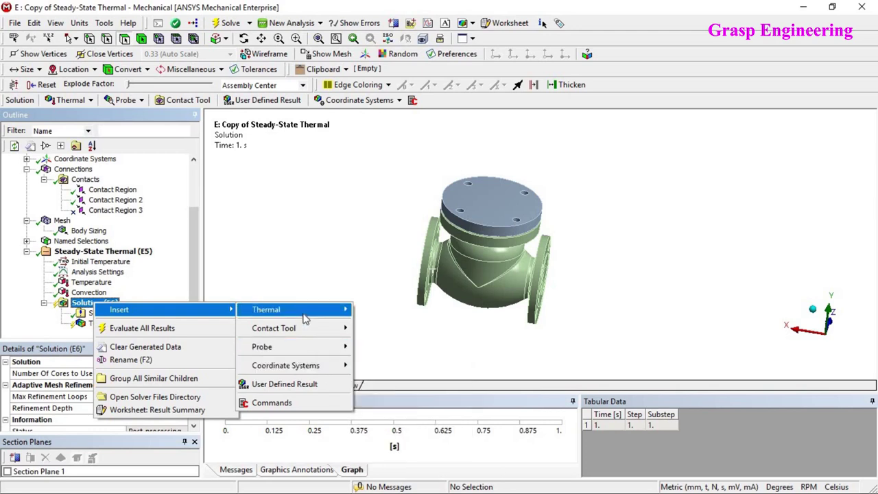
Evaluate the inserted Temperature result to generate its contour plot
click(130, 297)
right_click(118, 330)
click(177, 133)
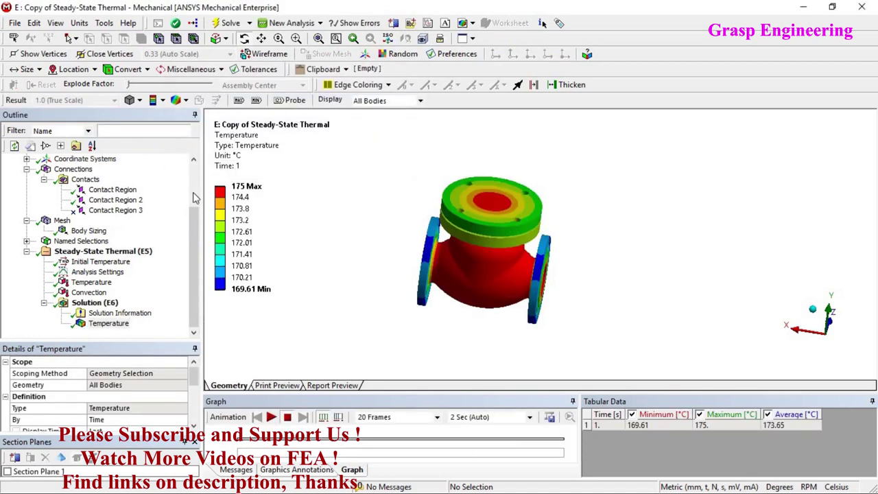
Adjust the temperature legend to the visible range and inspect the contour on the valve's outside
right_click(235, 144)
click(308, 353)
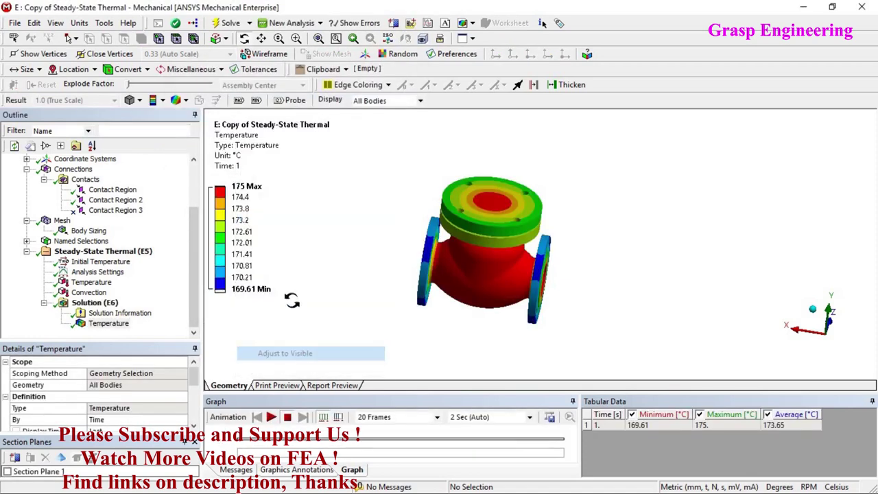
drag(320, 239, 525, 229)
middle_drag(525, 230, 521, 257)
ctrl+middle_drag(442, 267, 594, 237)
middle_drag(594, 238, 732, 337)
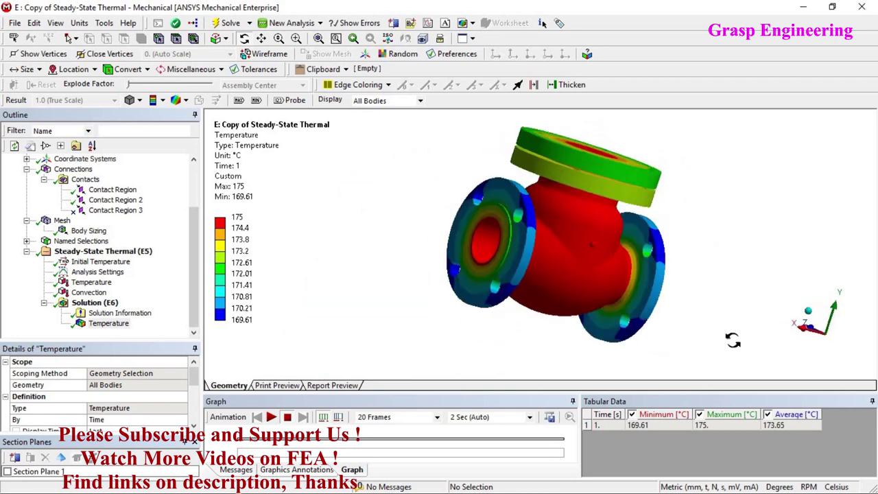
Activate Section Plane 1 to cut the valve open and expose its interior temperature contour
click(808, 329)
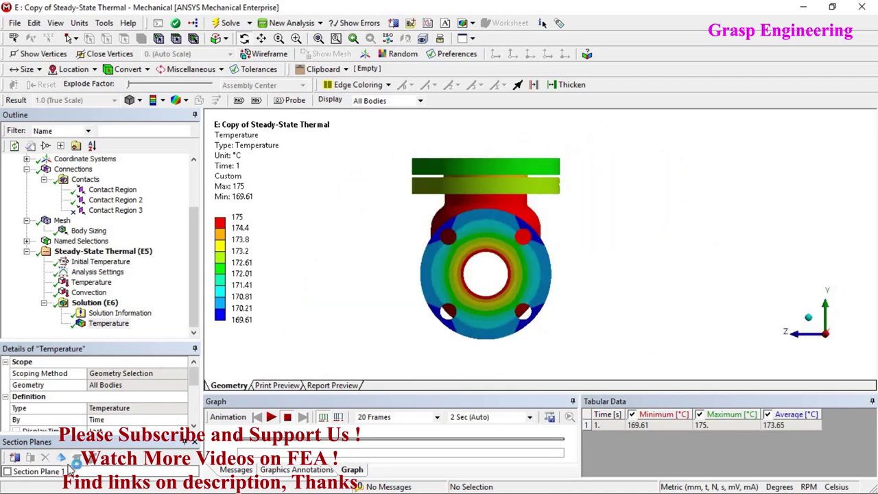
drag(278, 185, 317, 243)
scroll(419, 294, up, 3)
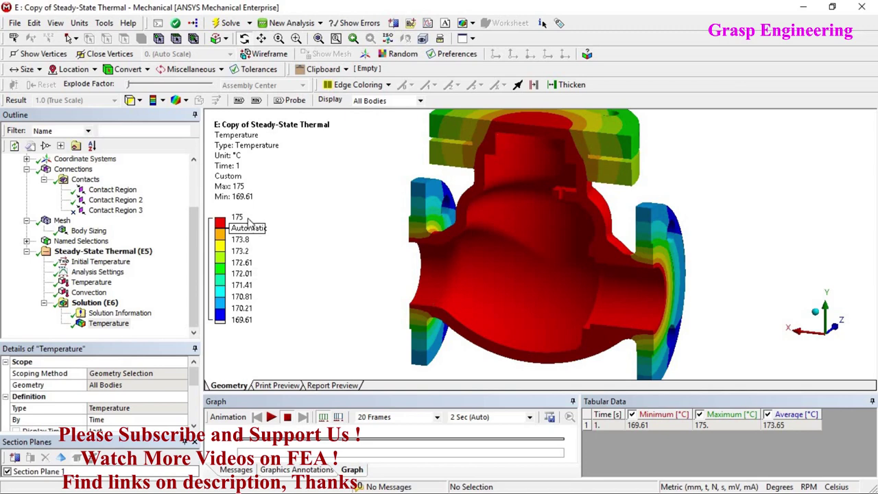
Probe the temperature on the inner surfaces of the body and neck, and on top of the cover
click(291, 100)
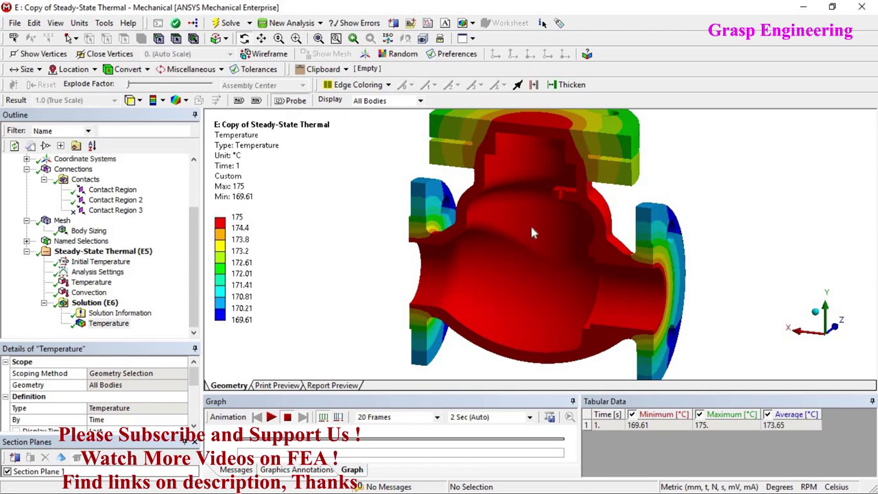
click(517, 215)
click(527, 181)
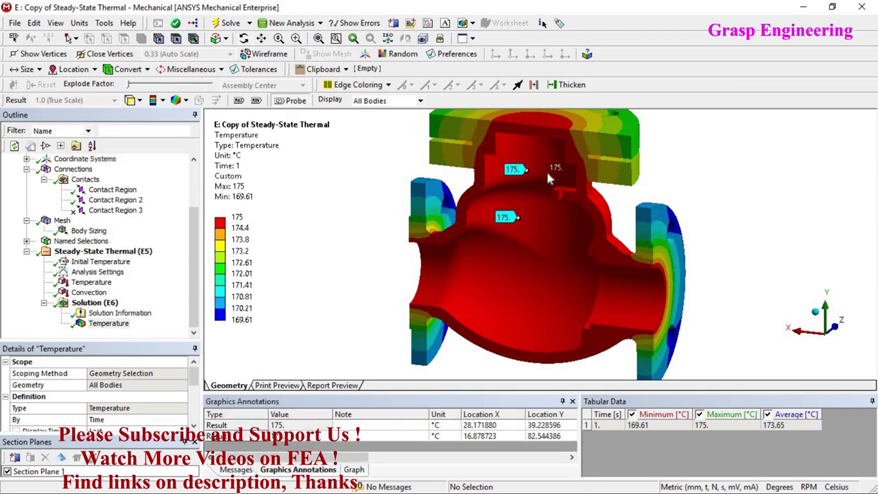
middle_drag(529, 241, 557, 214)
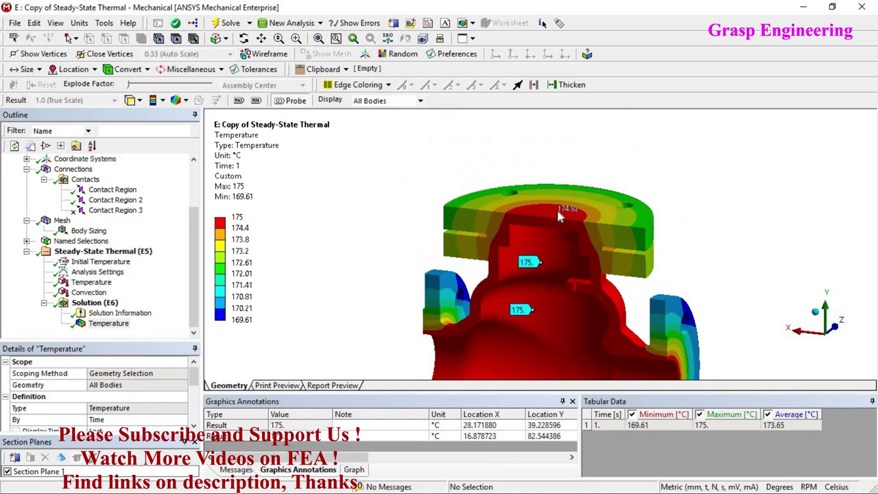
click(557, 214)
Probe the temperature on the side flange near its upper and lower bolt holes
ctrl+middle_drag(566, 255, 523, 229)
scroll(523, 228, up, 2)
click(567, 142)
click(621, 164)
ctrl+middle_drag(648, 215, 631, 130)
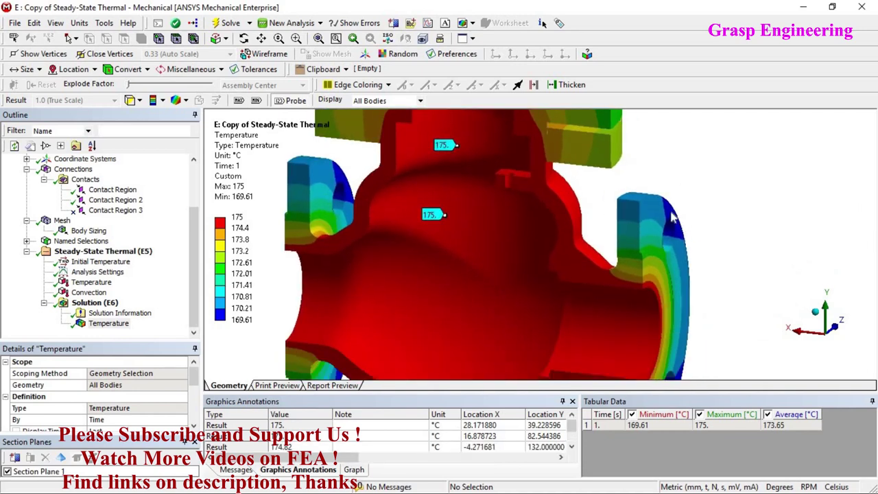
ctrl+middle_drag(724, 266, 701, 160)
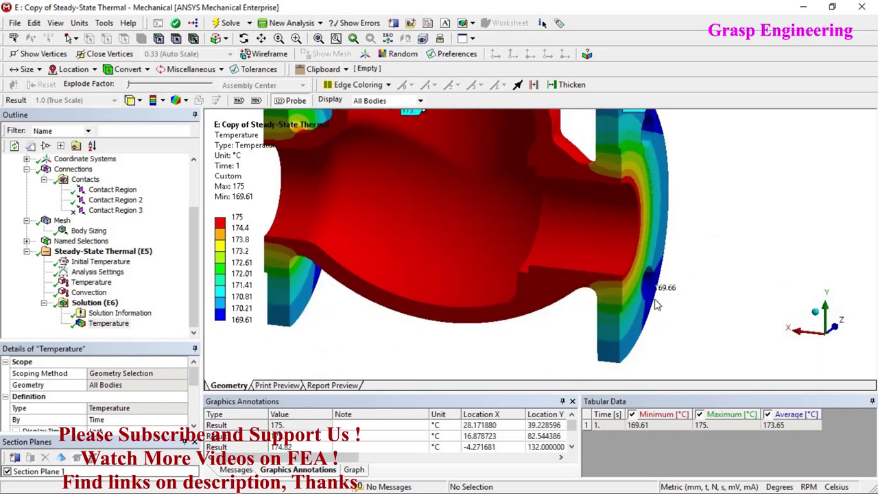
click(651, 289)
ctrl+middle_drag(597, 329, 619, 314)
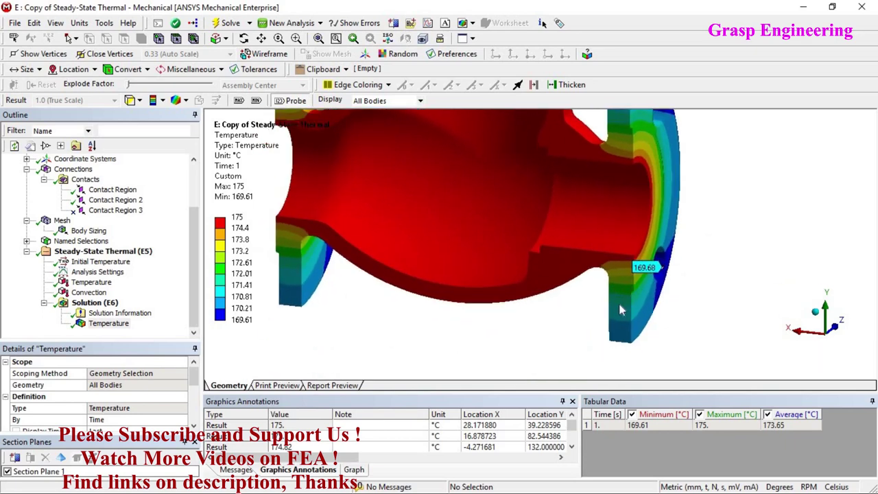